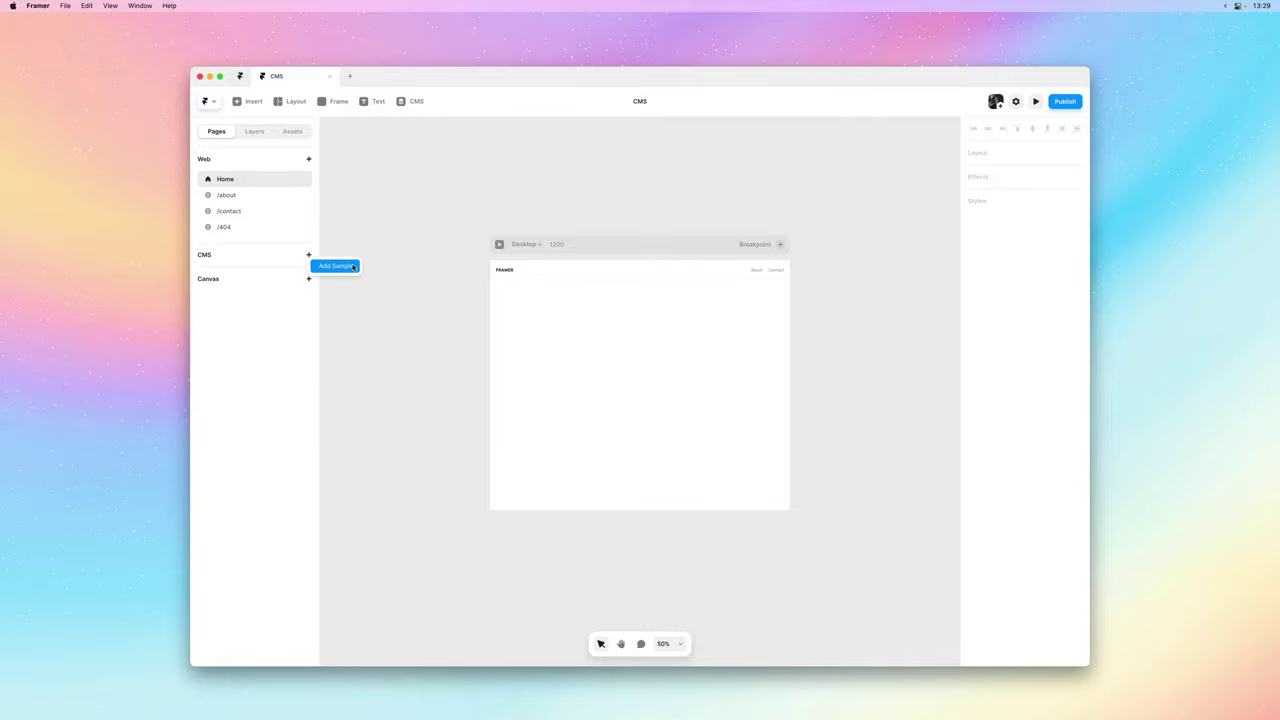
Add the sample Blog collection and inspect the first post's Title, Slug, Date, Image and Content fields.
click(355, 266)
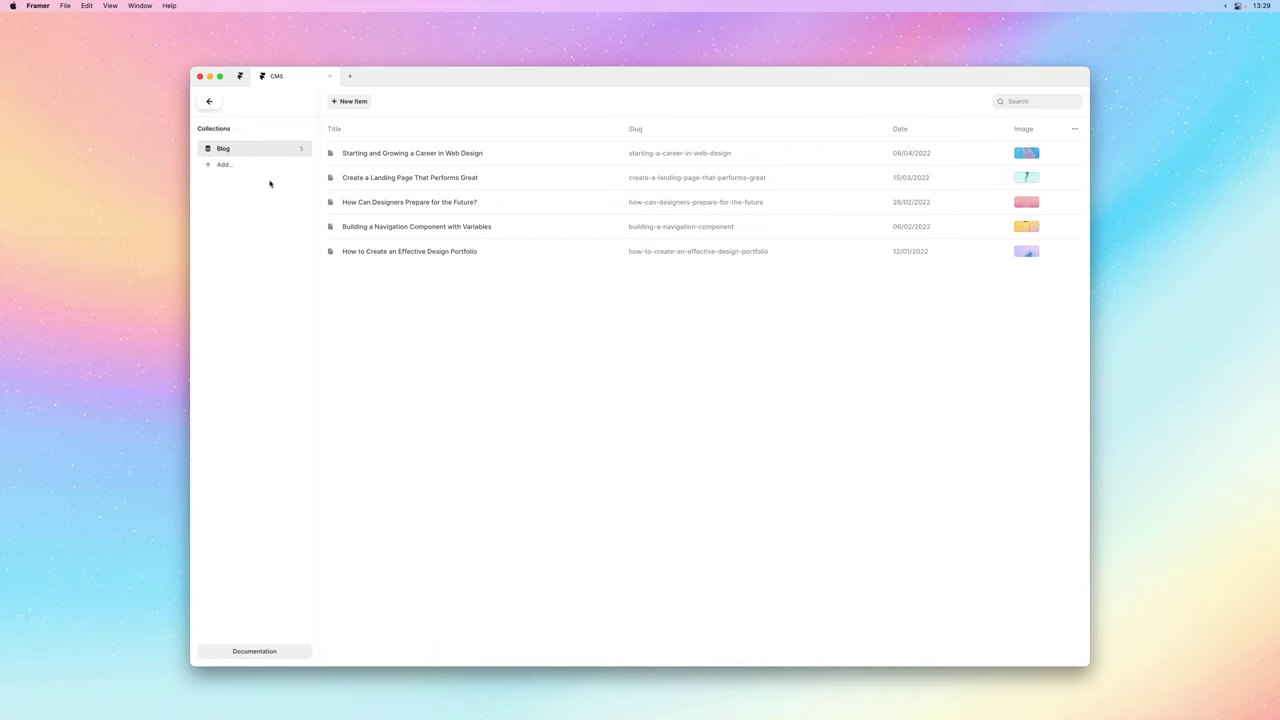
click(353, 156)
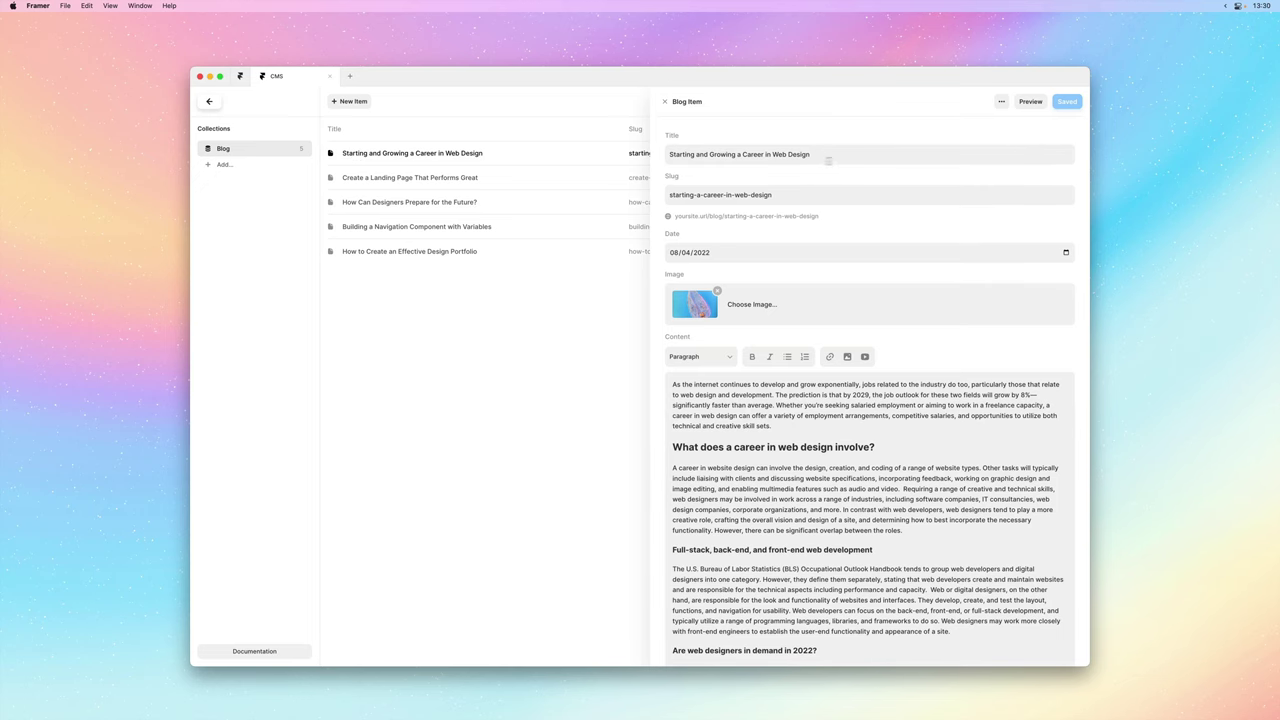
scroll(897, 163, down, 2)
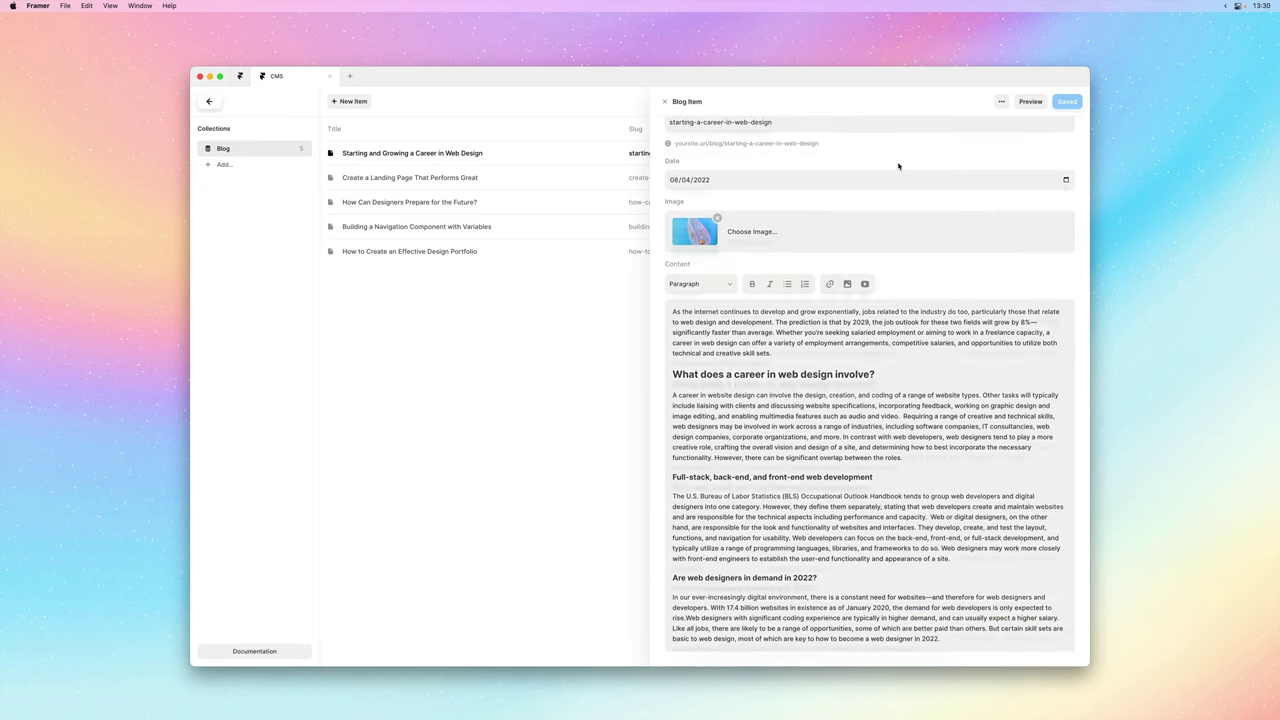
scroll(897, 166, up, 2)
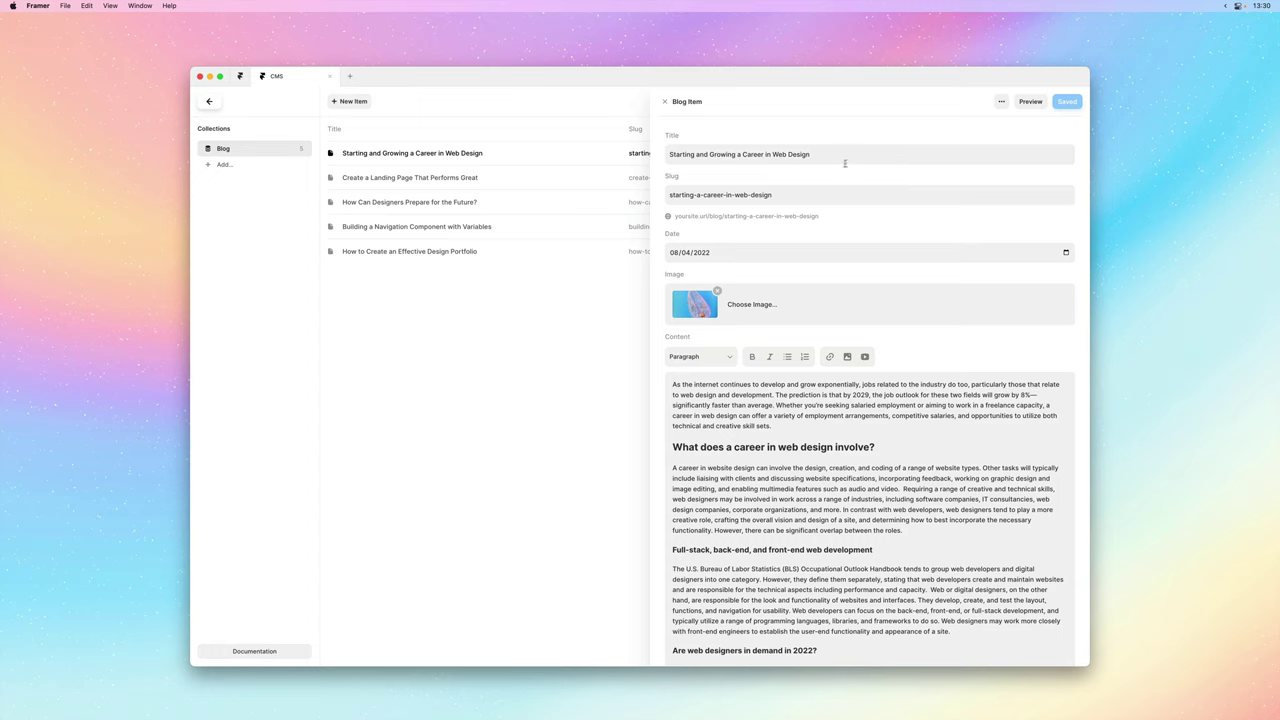
Close the post, then browse the addable field types and the collection's Edit Fields list.
click(665, 102)
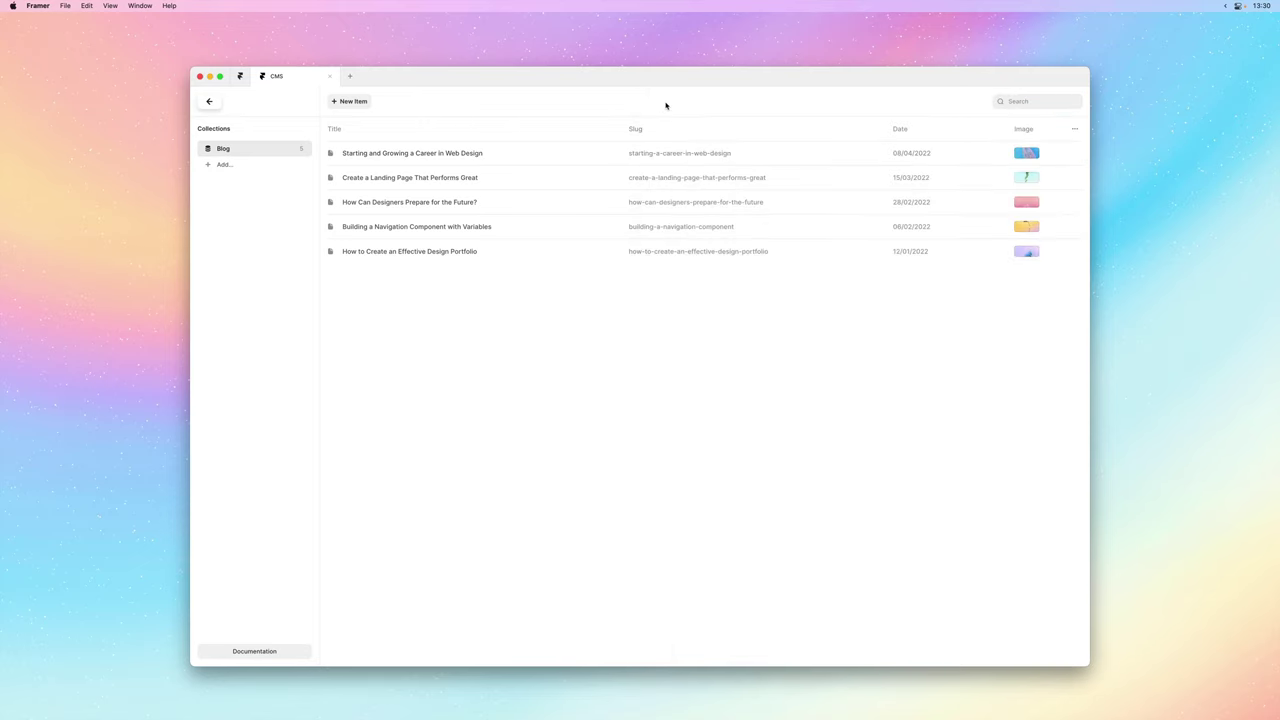
click(1073, 130)
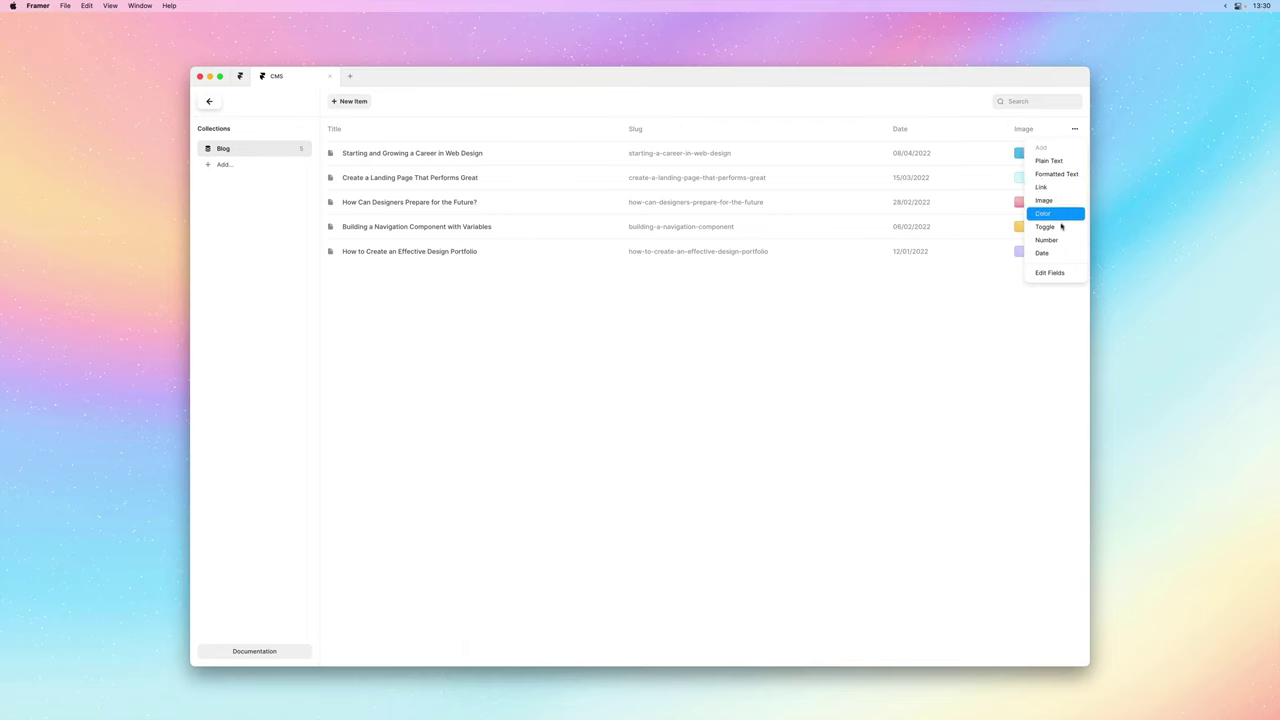
click(1049, 273)
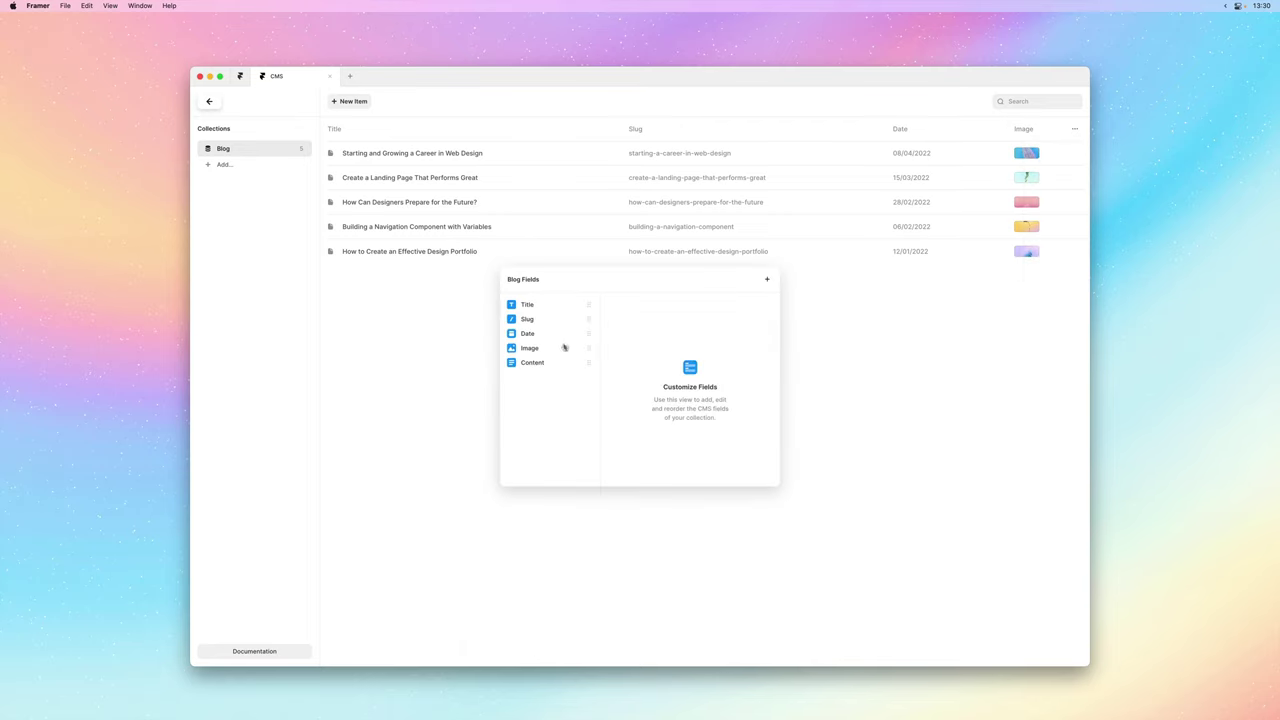
click(432, 326)
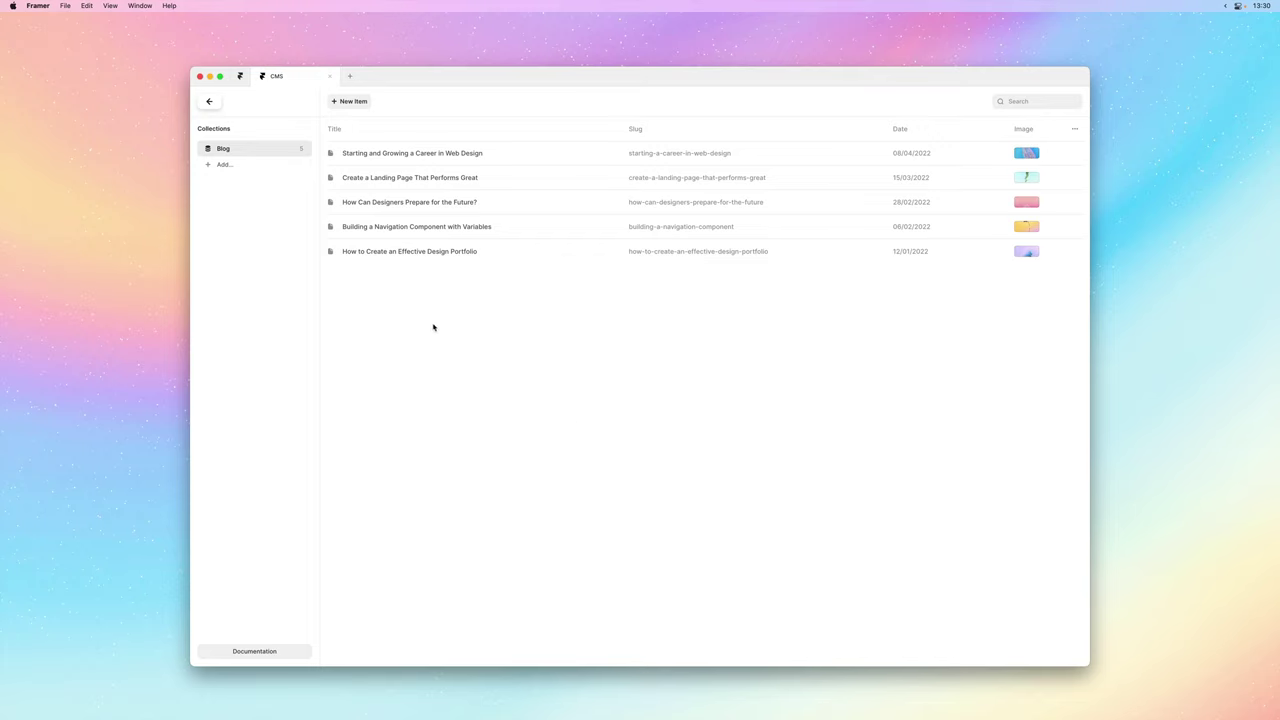
Browse the command search's options and dismiss it without running anything.
key(super+k)
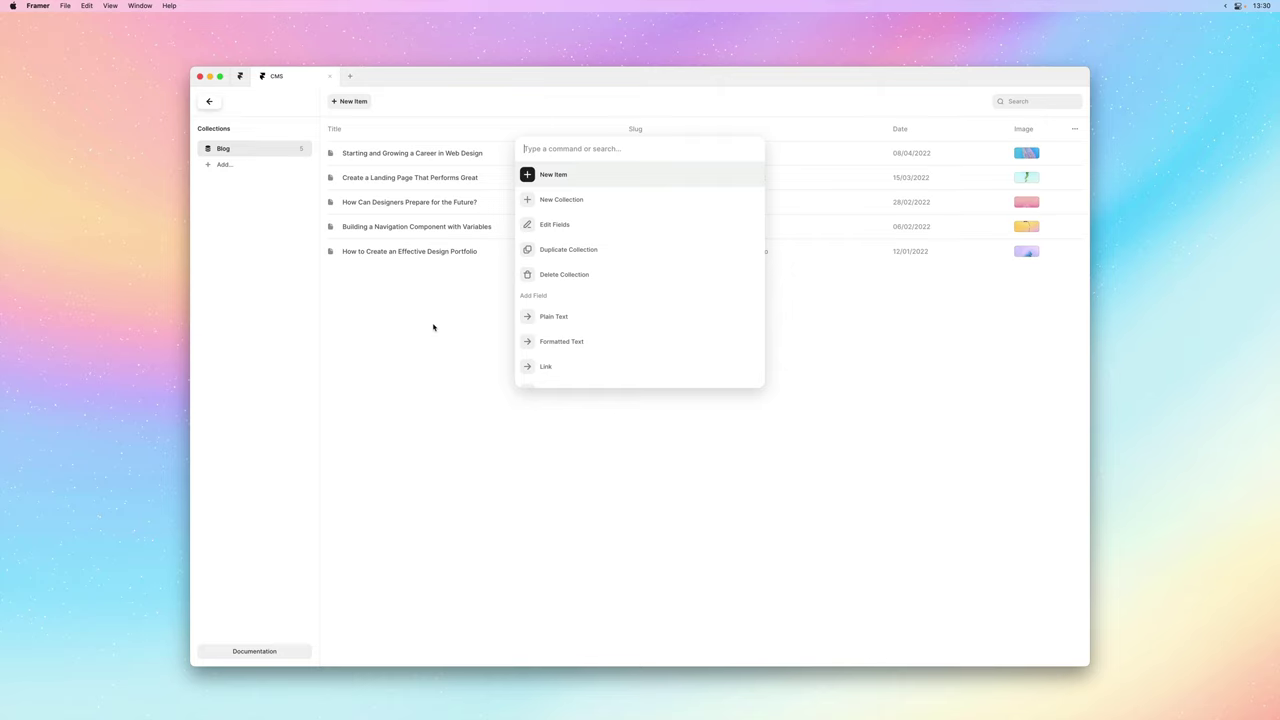
key(Down)
key(Down)
key(Down)
key(Down)
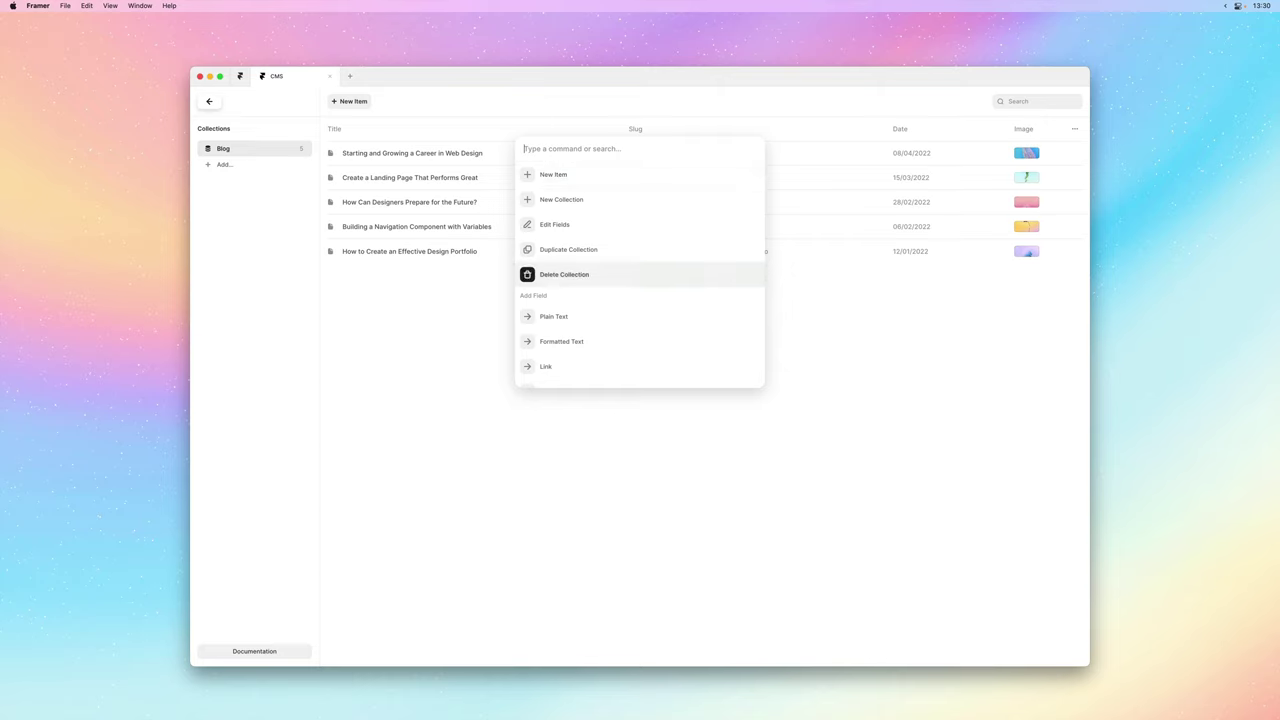
key(Up)
key(Up)
key(Up)
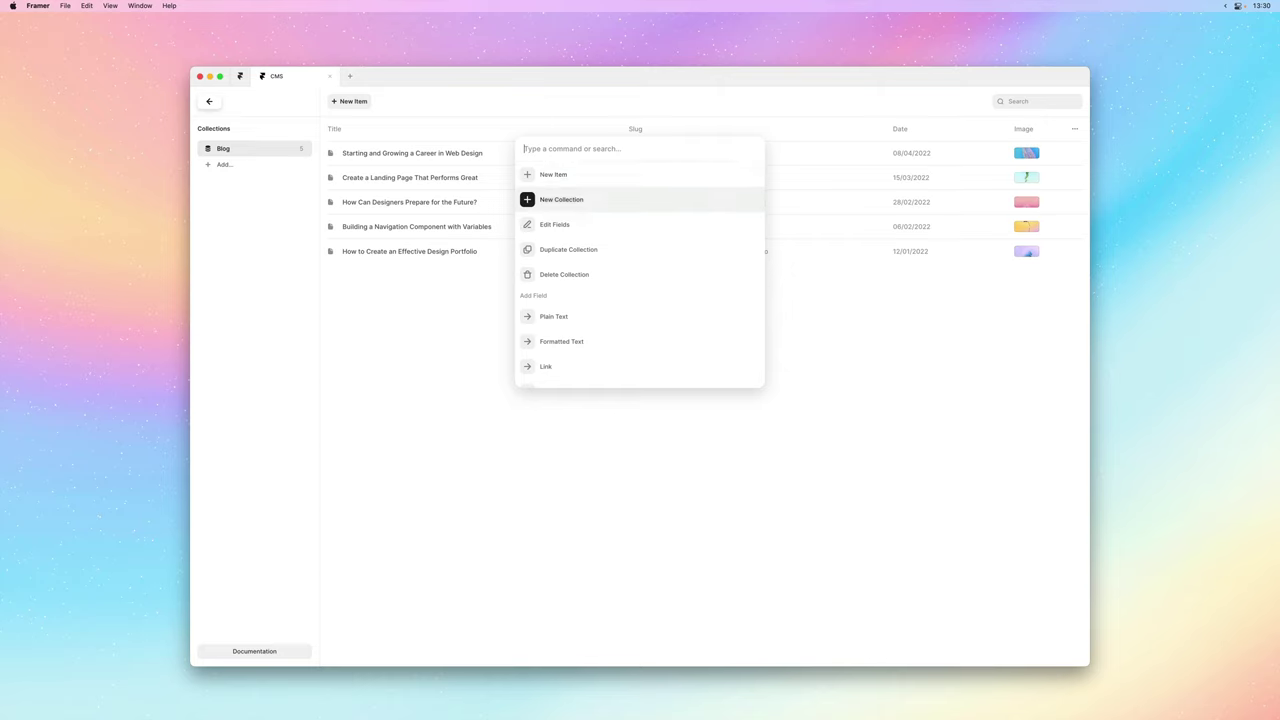
key(Up)
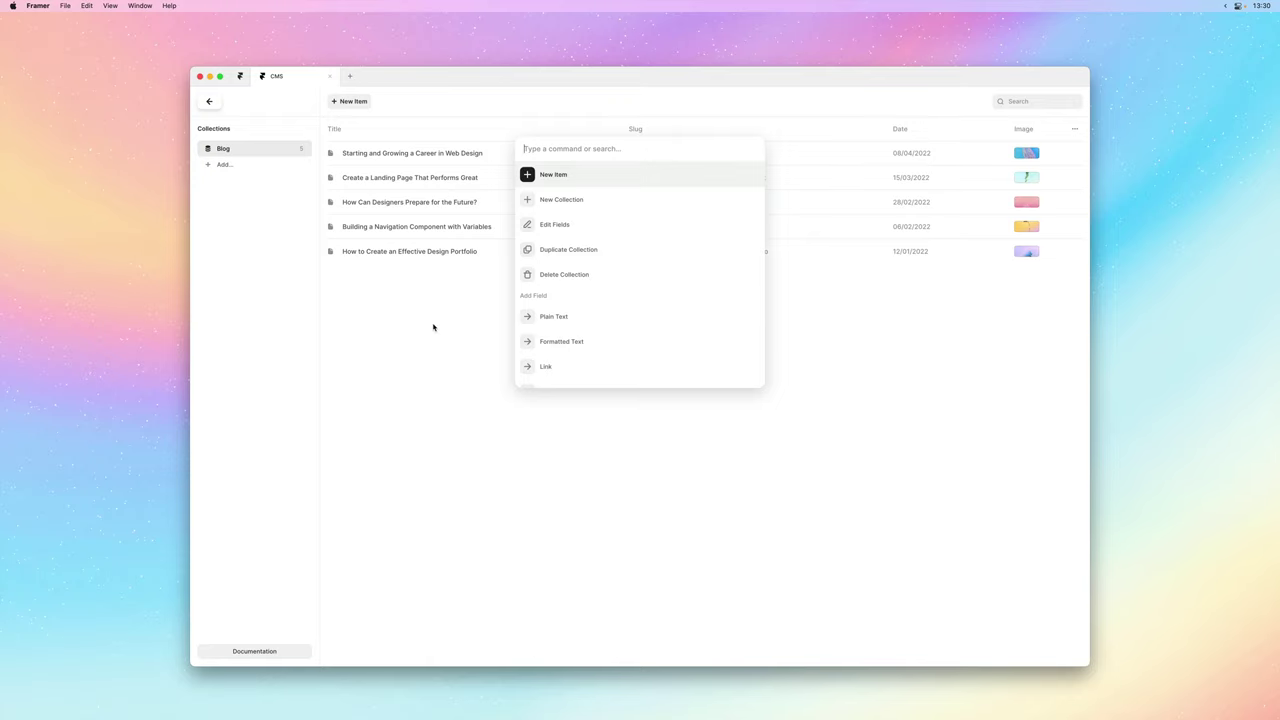
key(Escape)
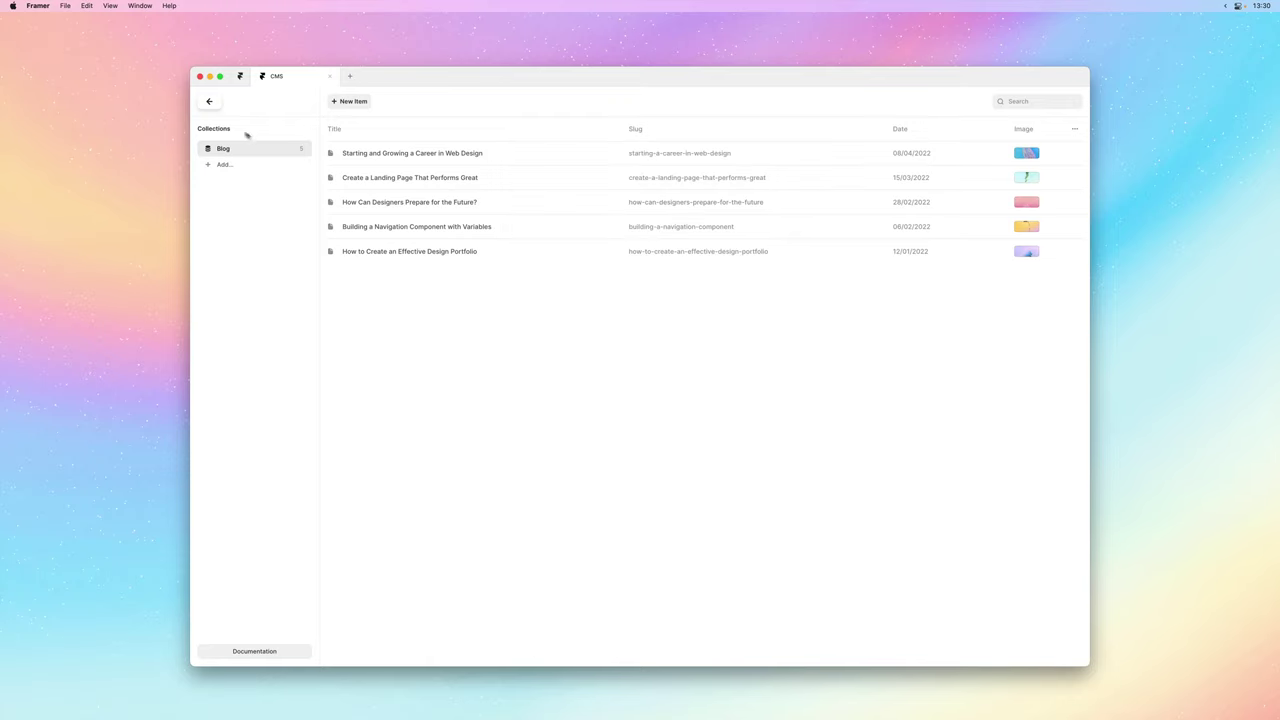
Return to the page editor, dismiss the Sample Blog notice, and select the first post card.
click(211, 102)
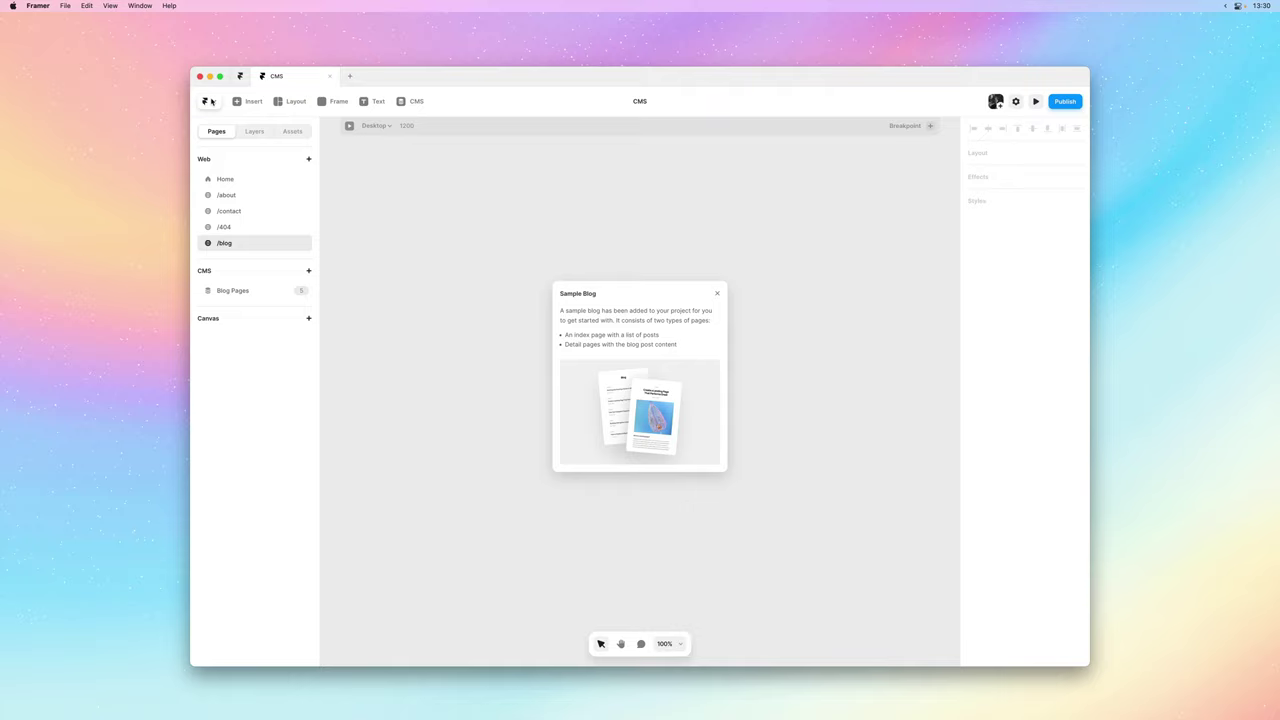
click(716, 297)
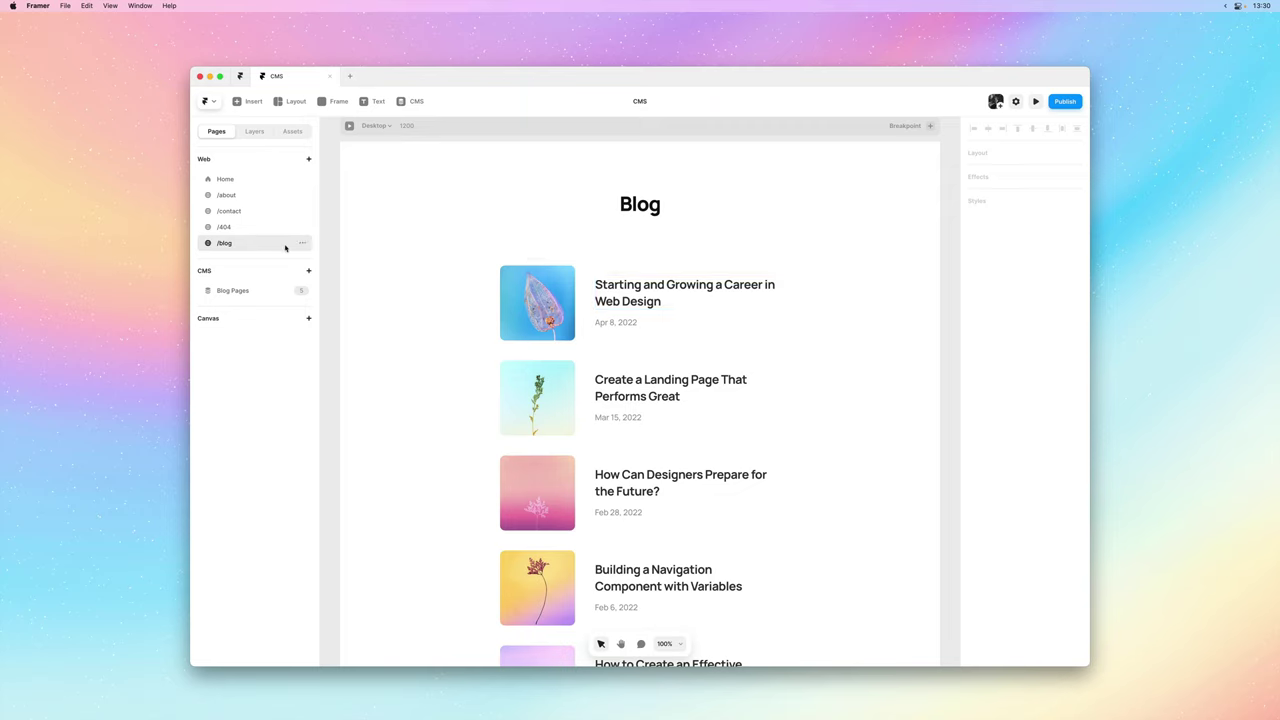
click(585, 315)
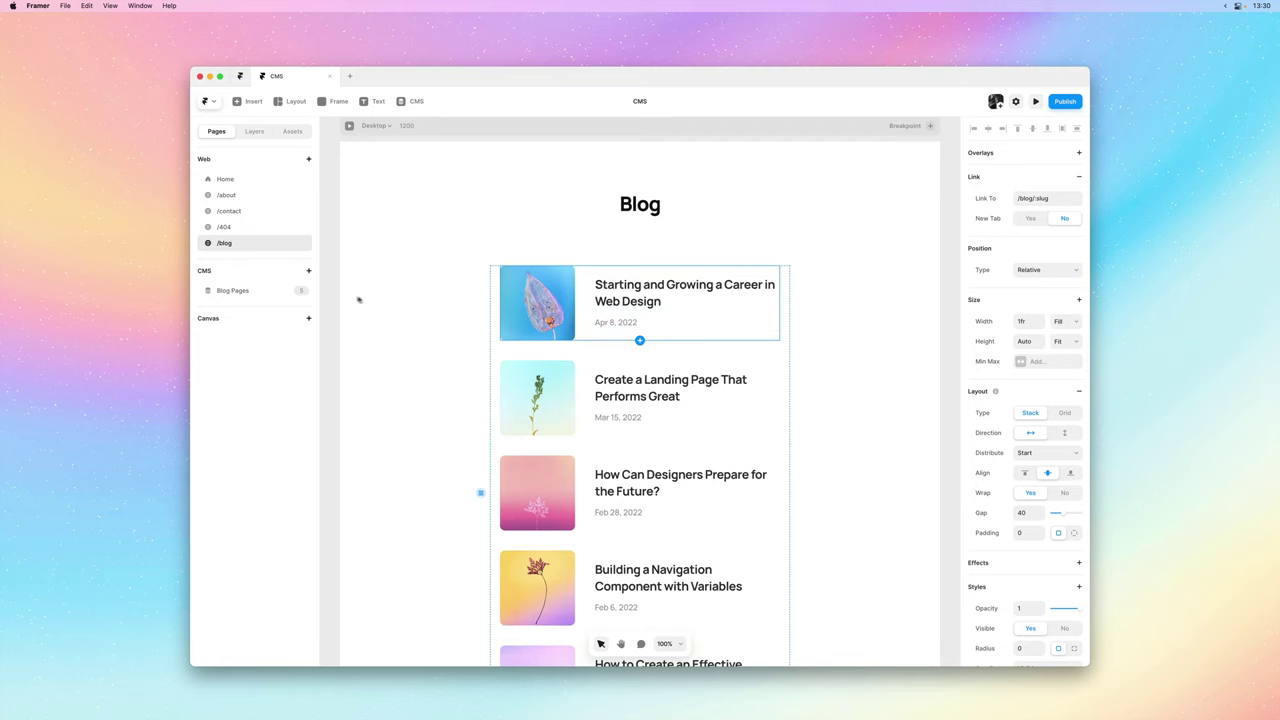
On the first post's detail page, append ' in 2022' to its CMS-bound title.
click(270, 291)
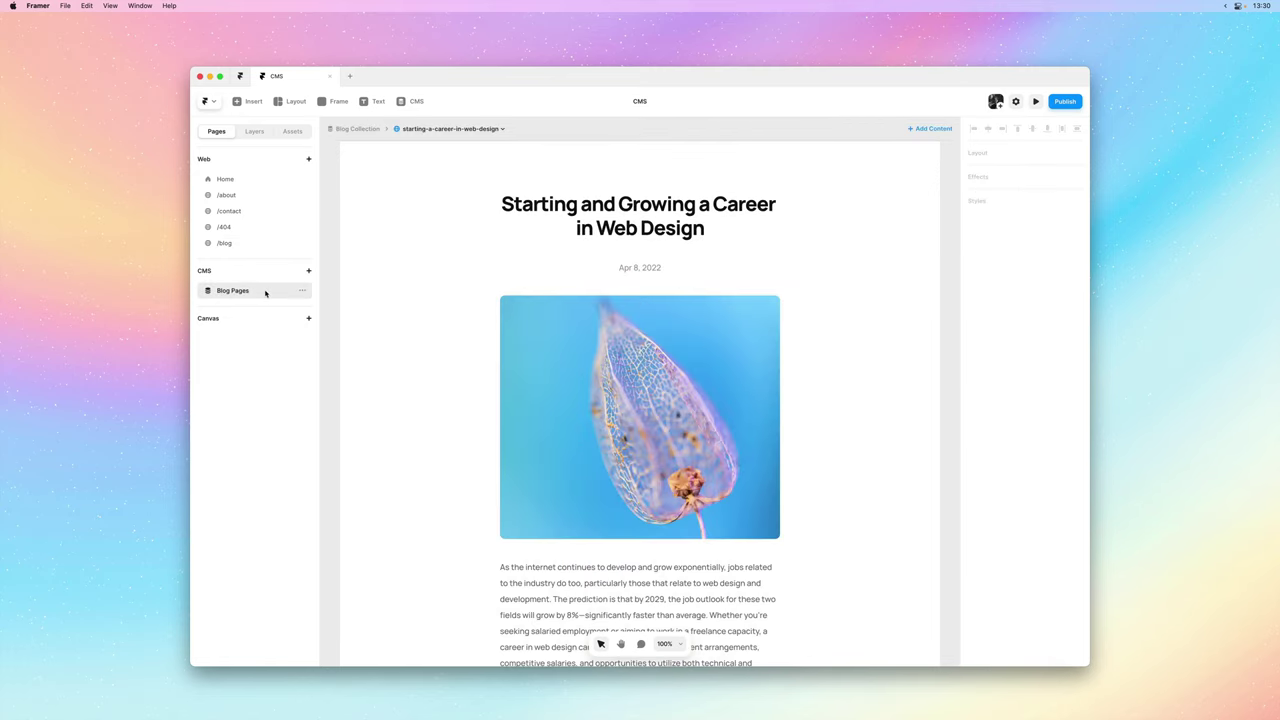
click(644, 286)
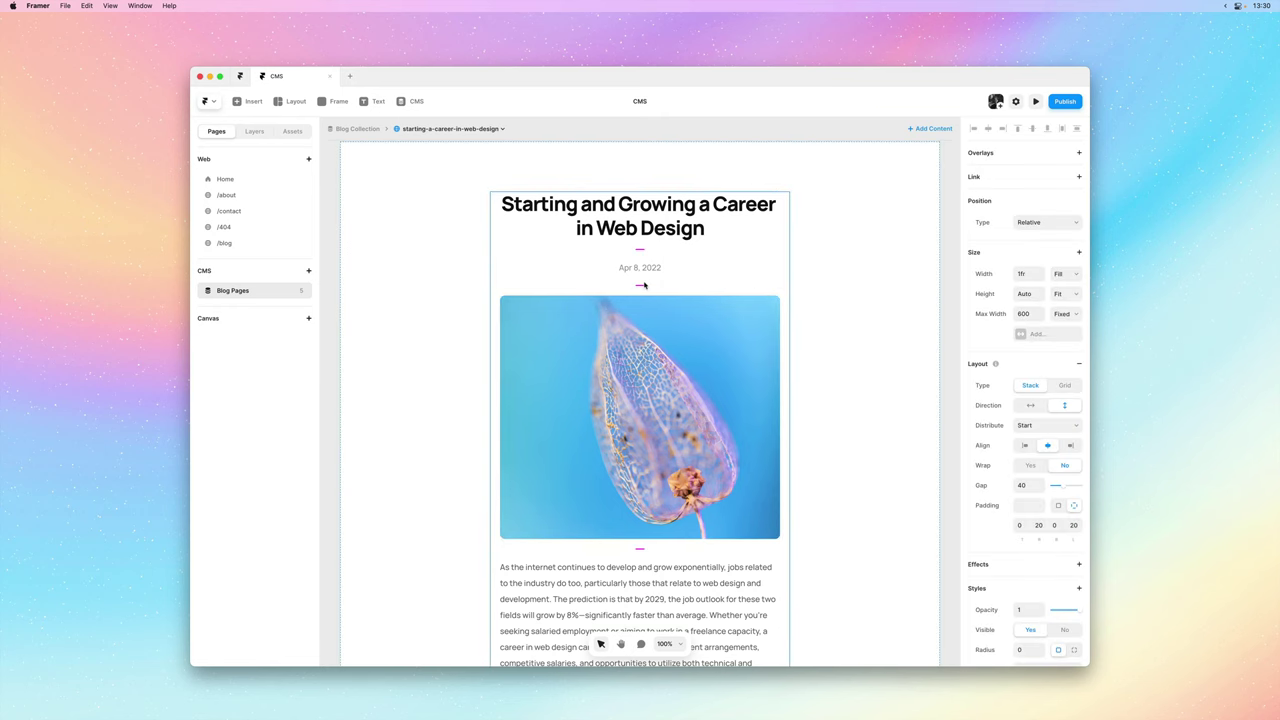
key(super+minus)
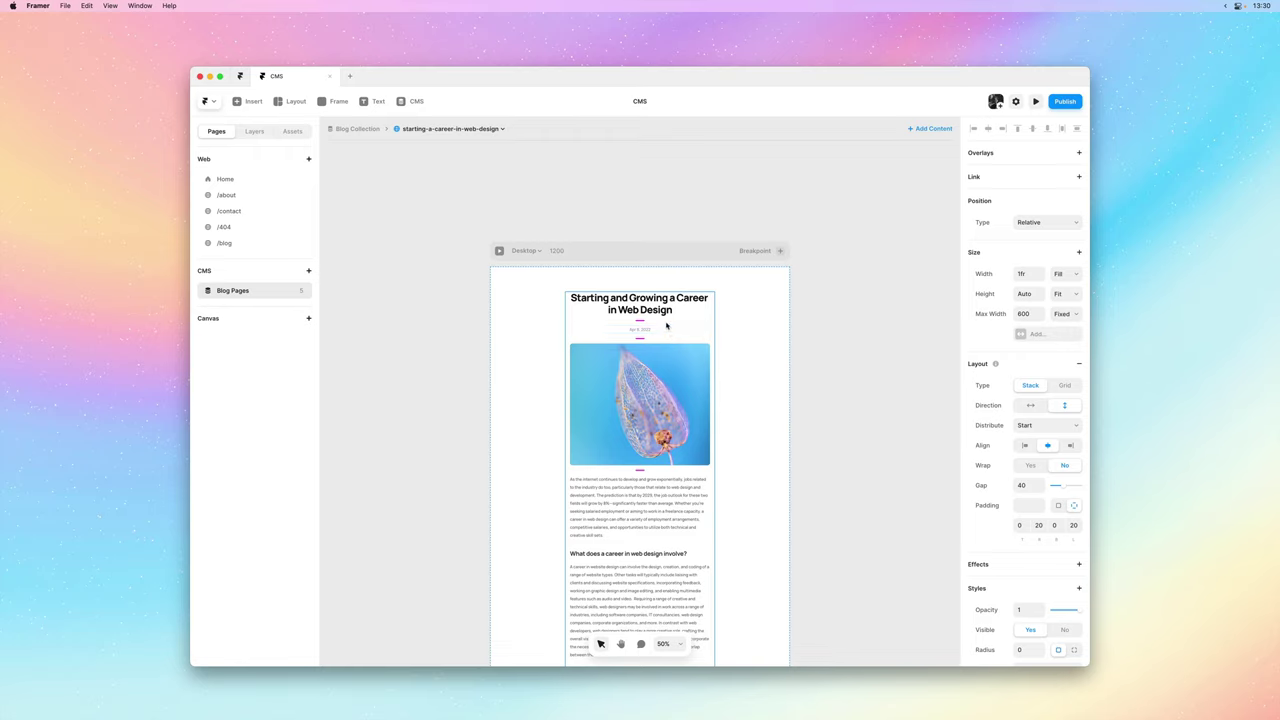
click(666, 311)
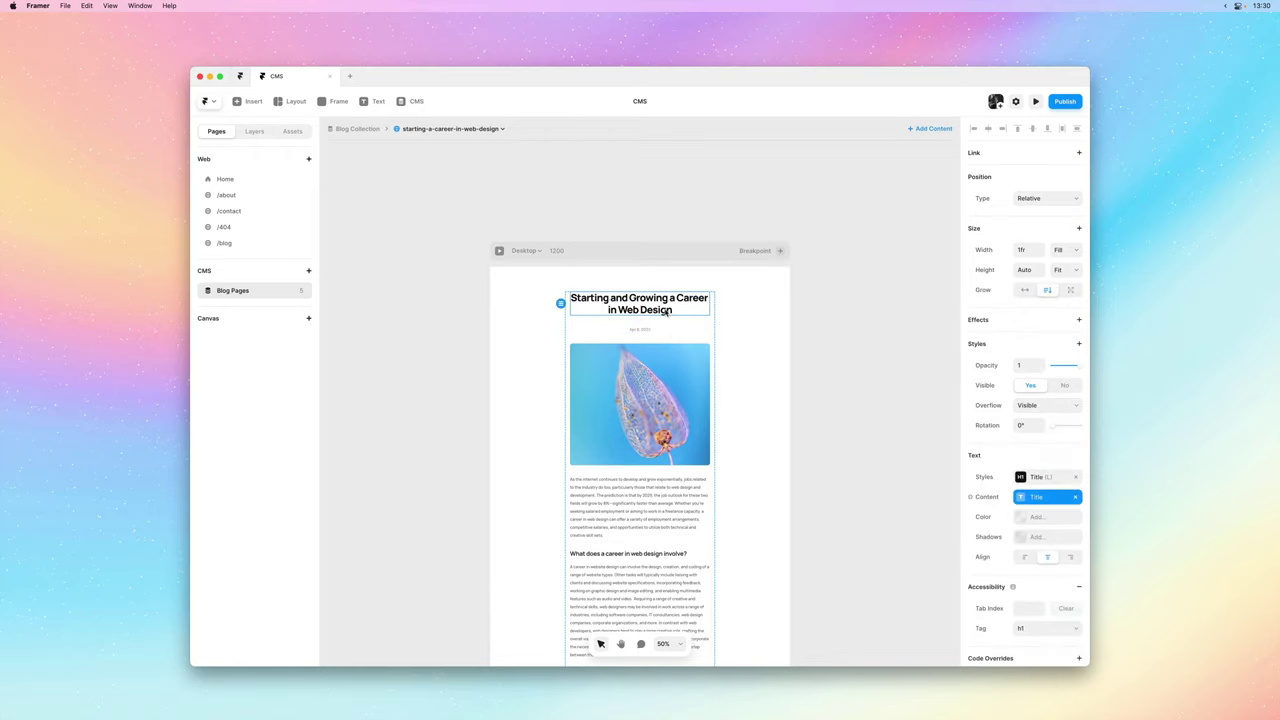
click(1050, 498)
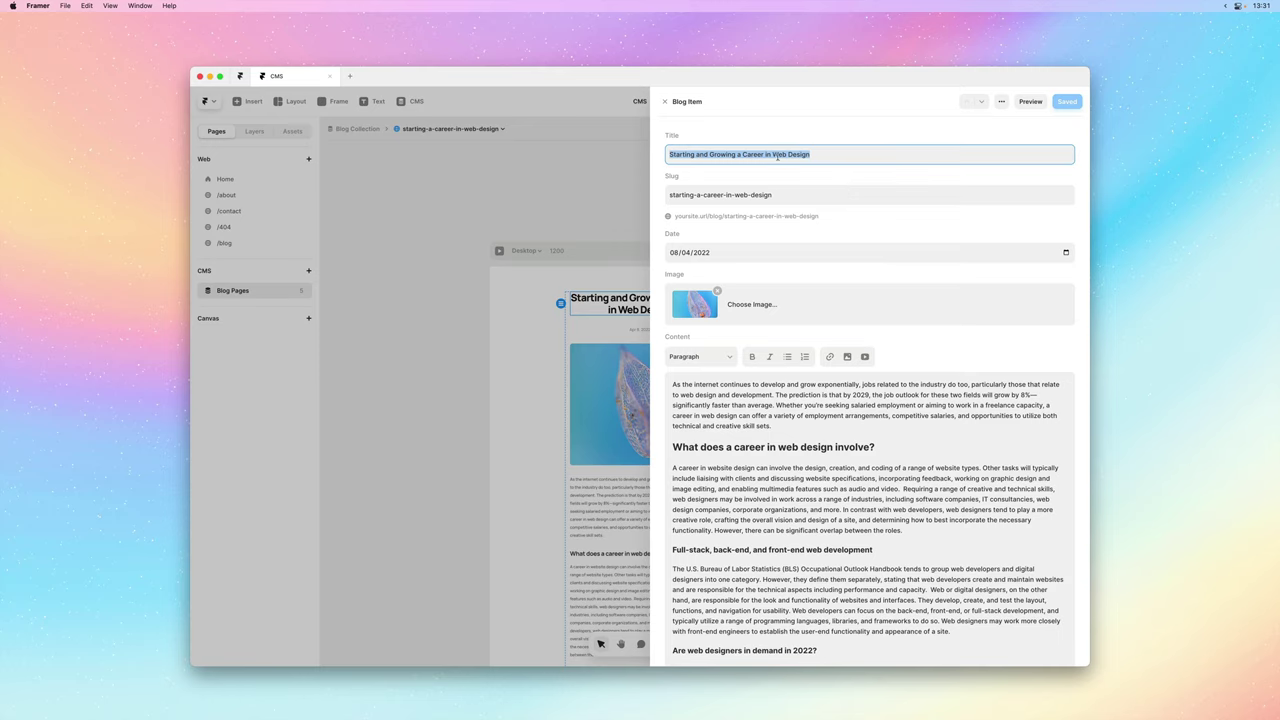
key(Right)
text(in)
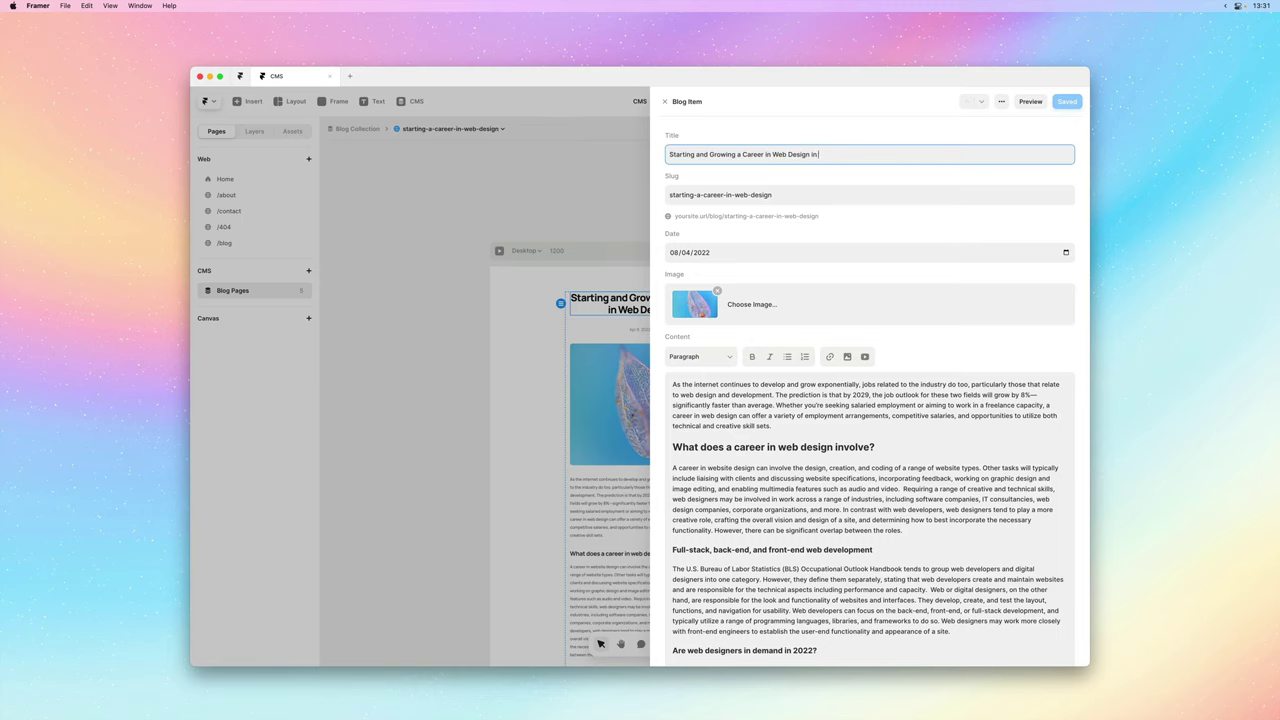
text( 2022)
click(600, 166)
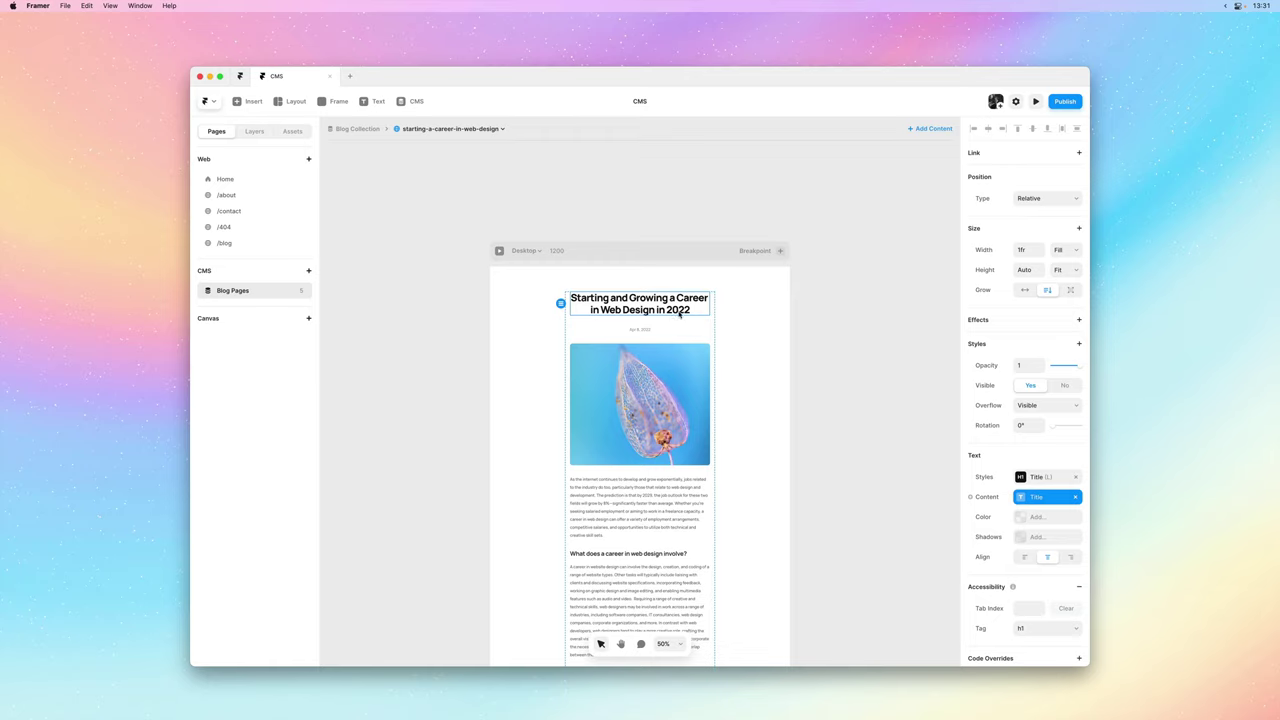
Return to the /blog page and select the Collection List in the Layers panel.
click(477, 300)
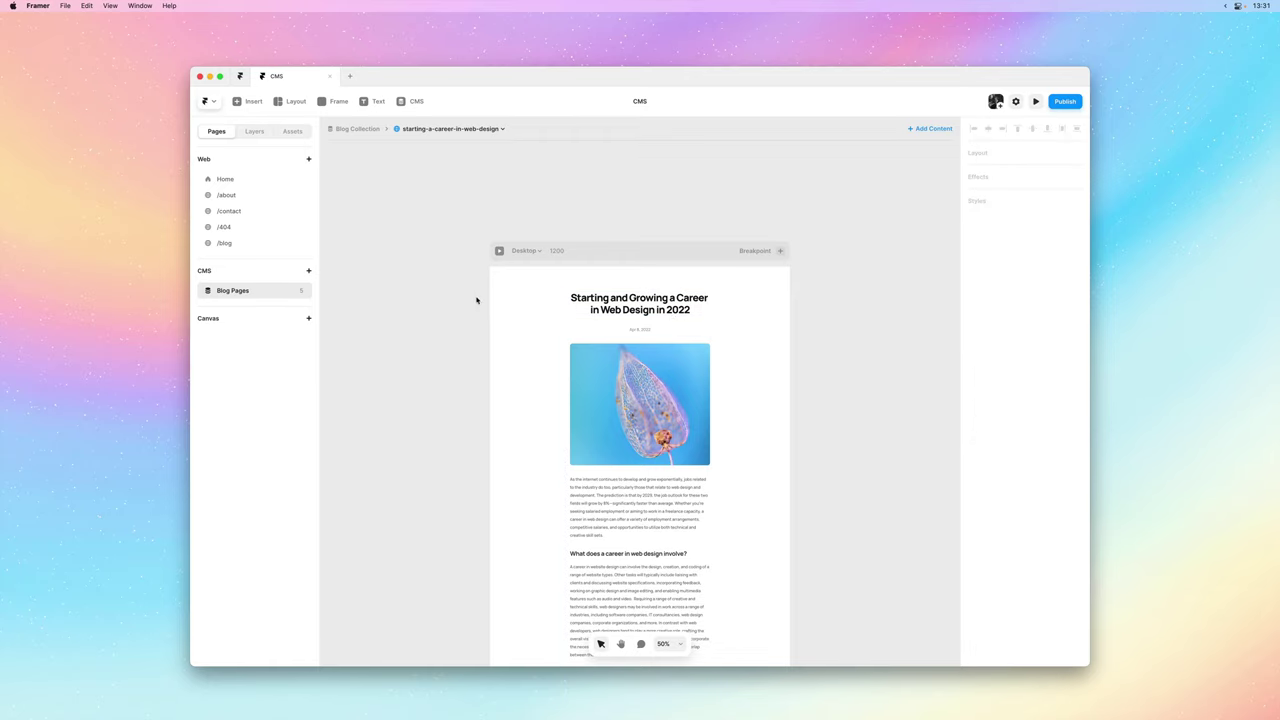
click(264, 250)
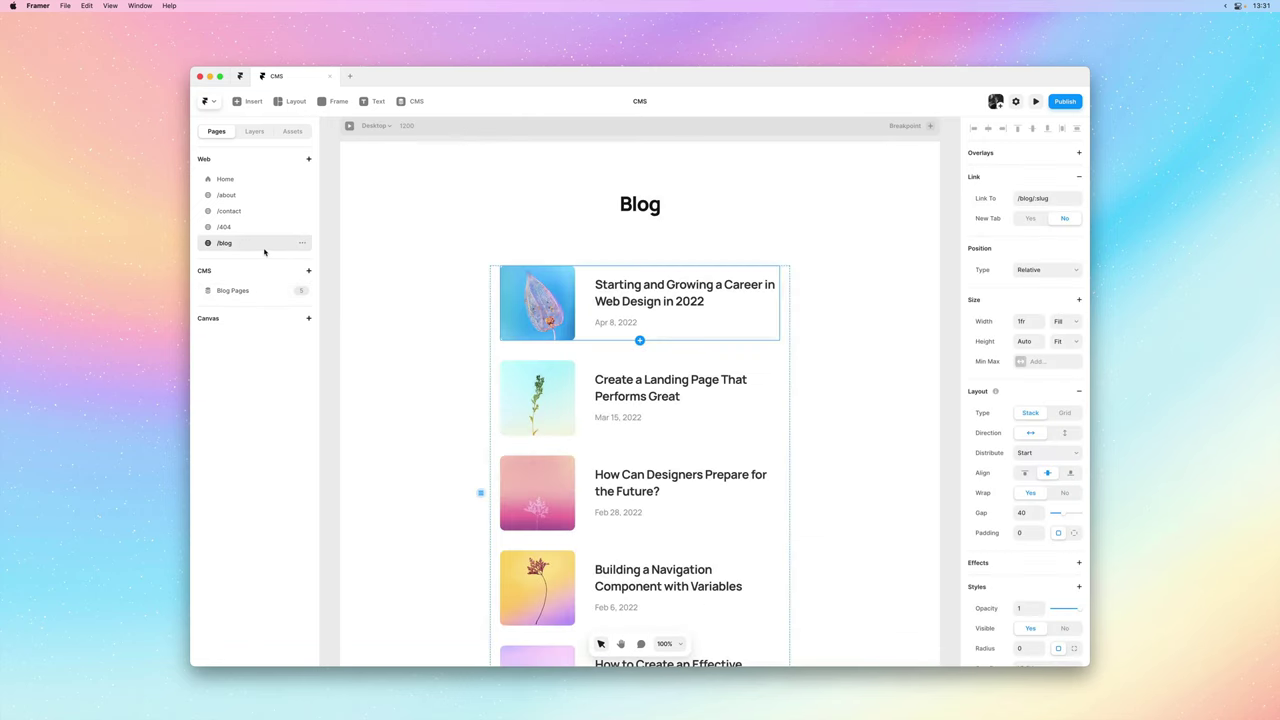
click(254, 133)
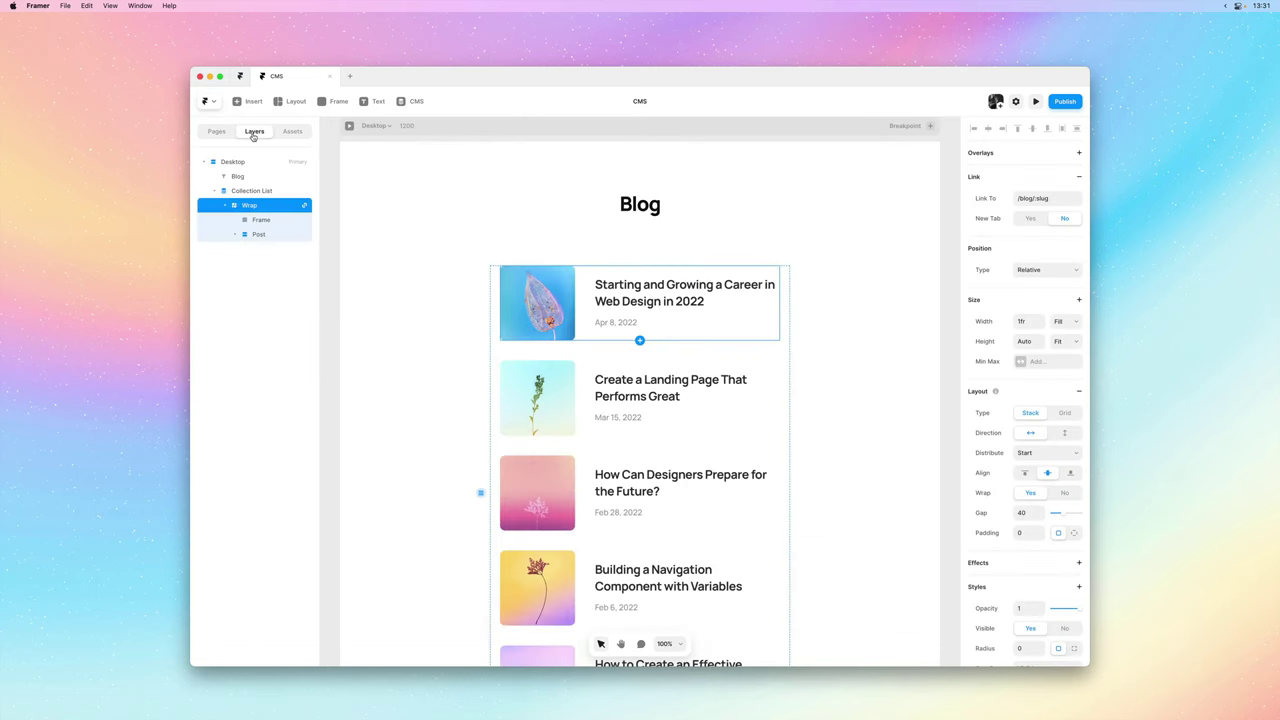
click(254, 191)
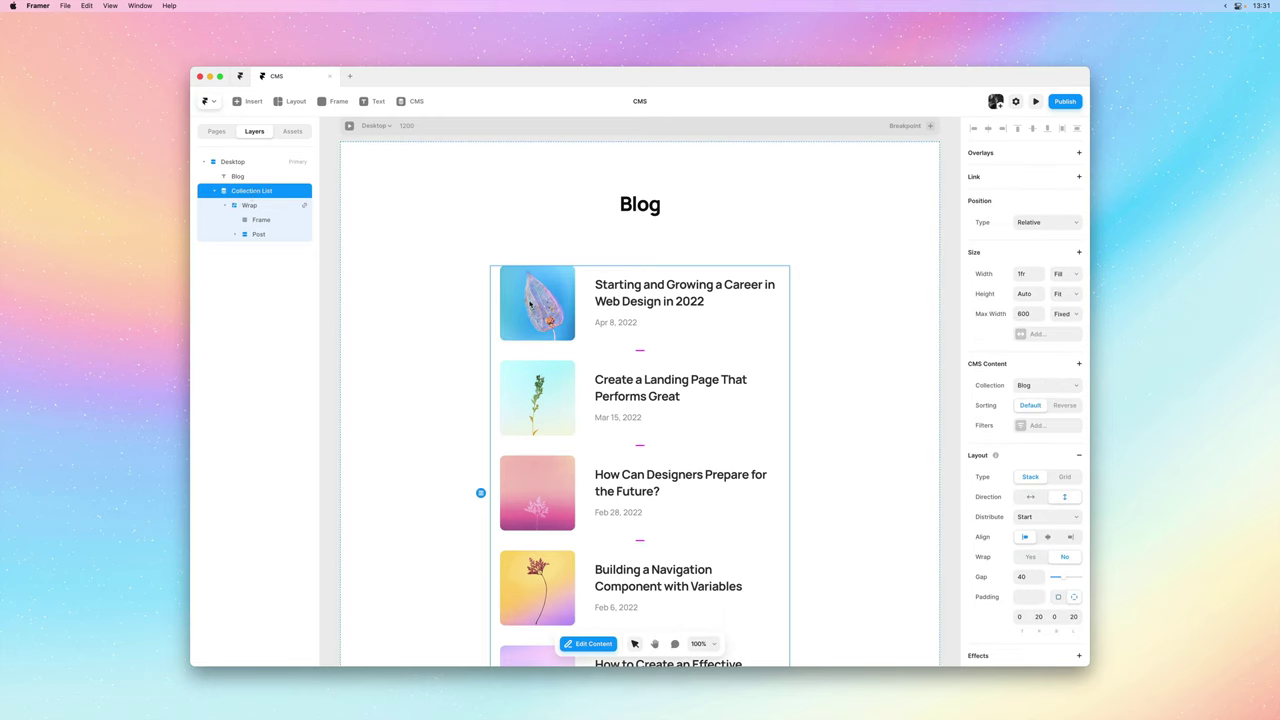
Select the first post's image frame and drag its corner radius handle to round it.
click(820, 330)
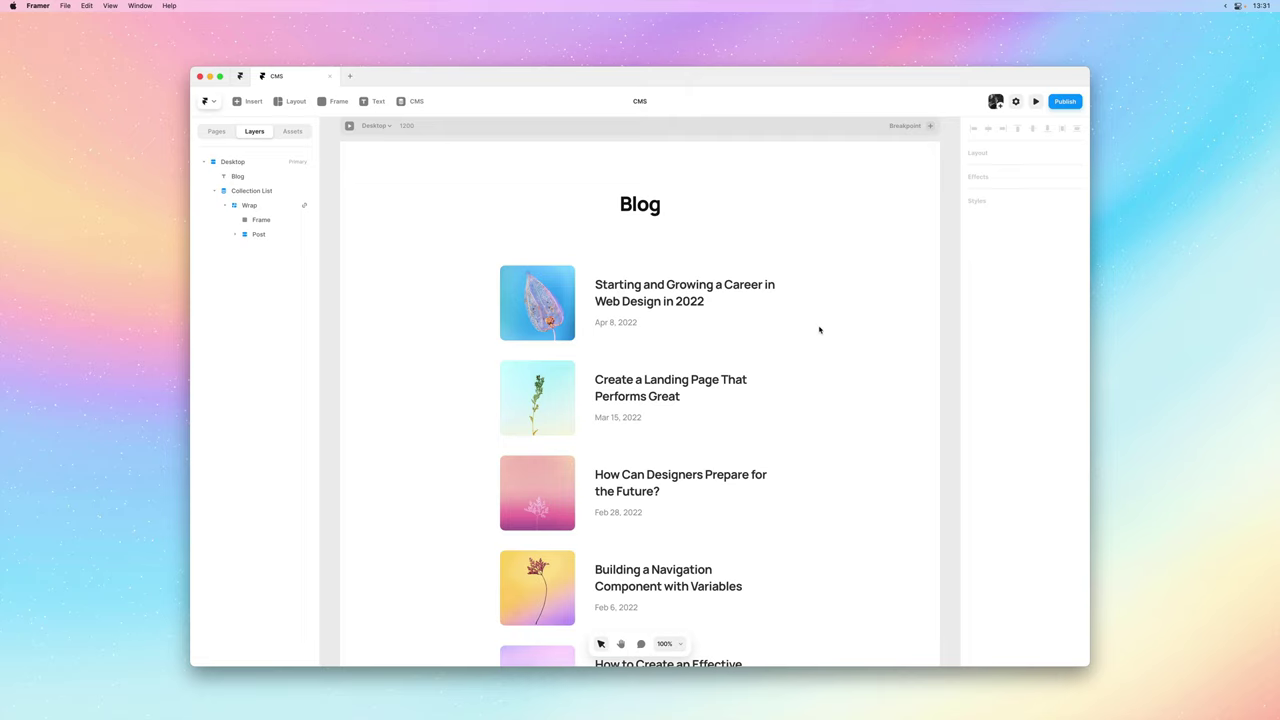
click(516, 283)
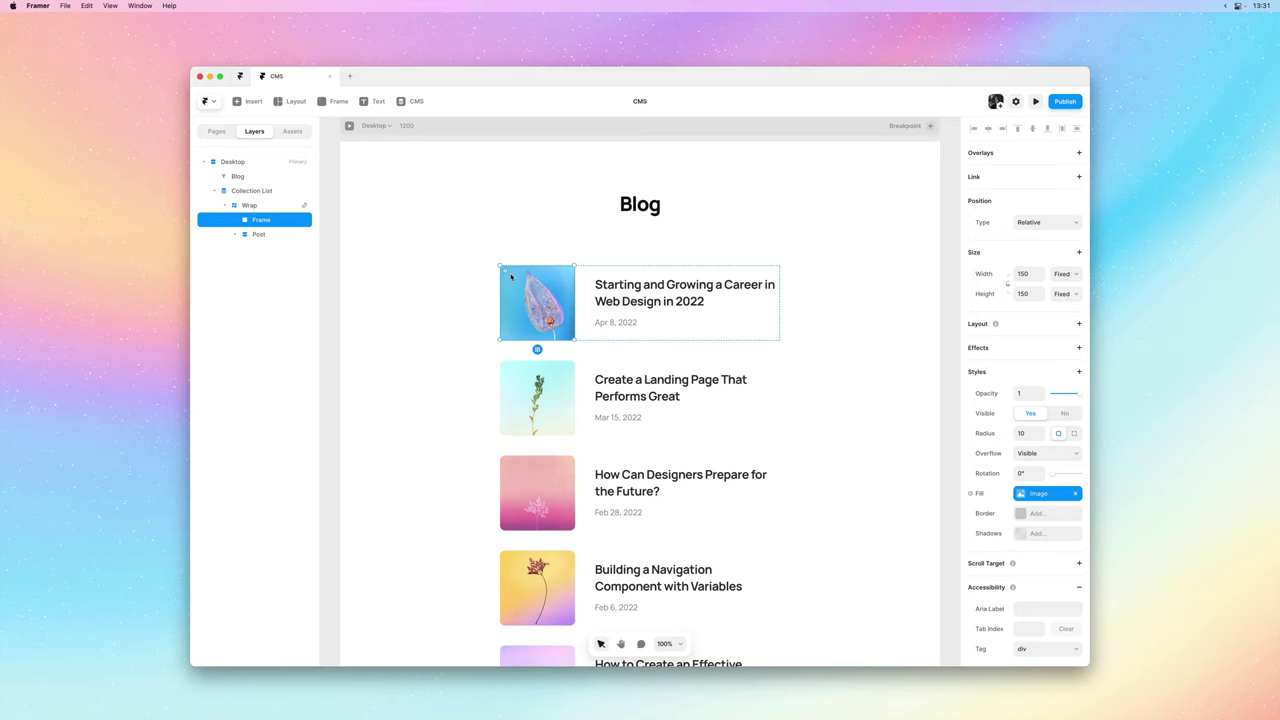
mouse_move(512, 280)
mouse_down()
mouse_move(543, 315)
mouse_move(501, 267)
mouse_up()
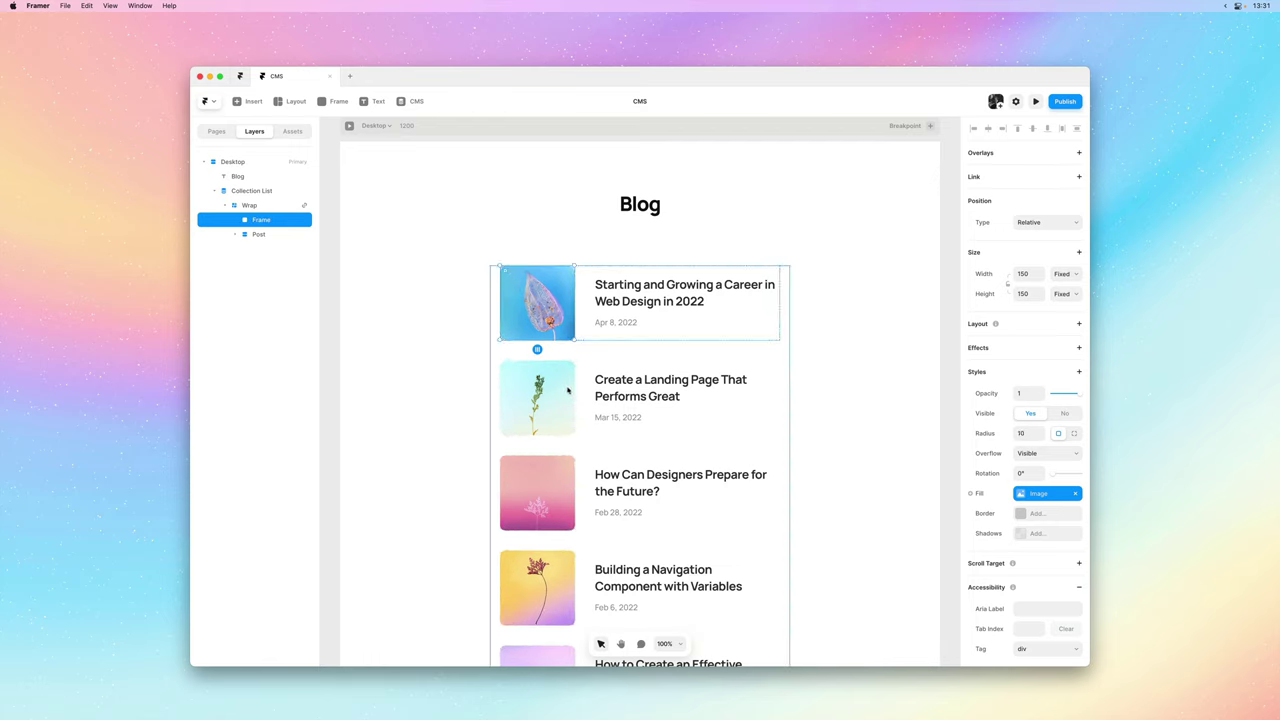
Switch the post cards' date text to the Long style, e.g. April 8, 2022.
click(622, 325)
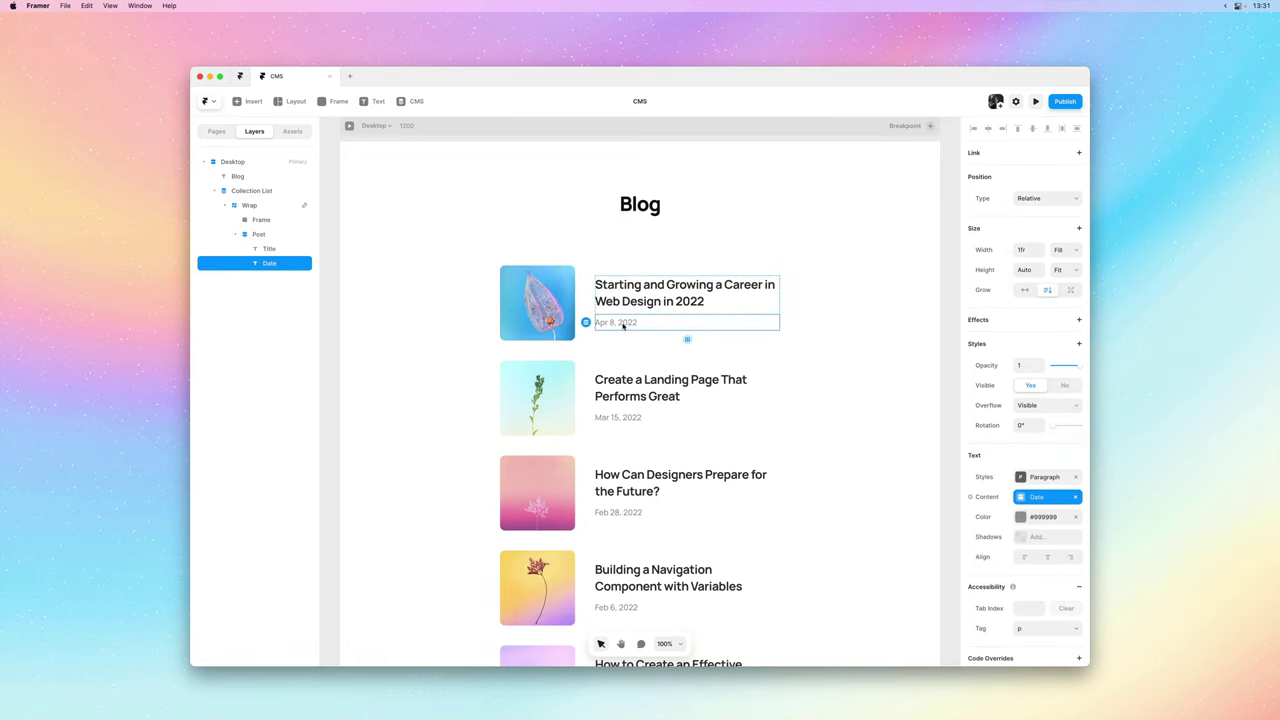
key(Up)
key(Down)
click(1020, 497)
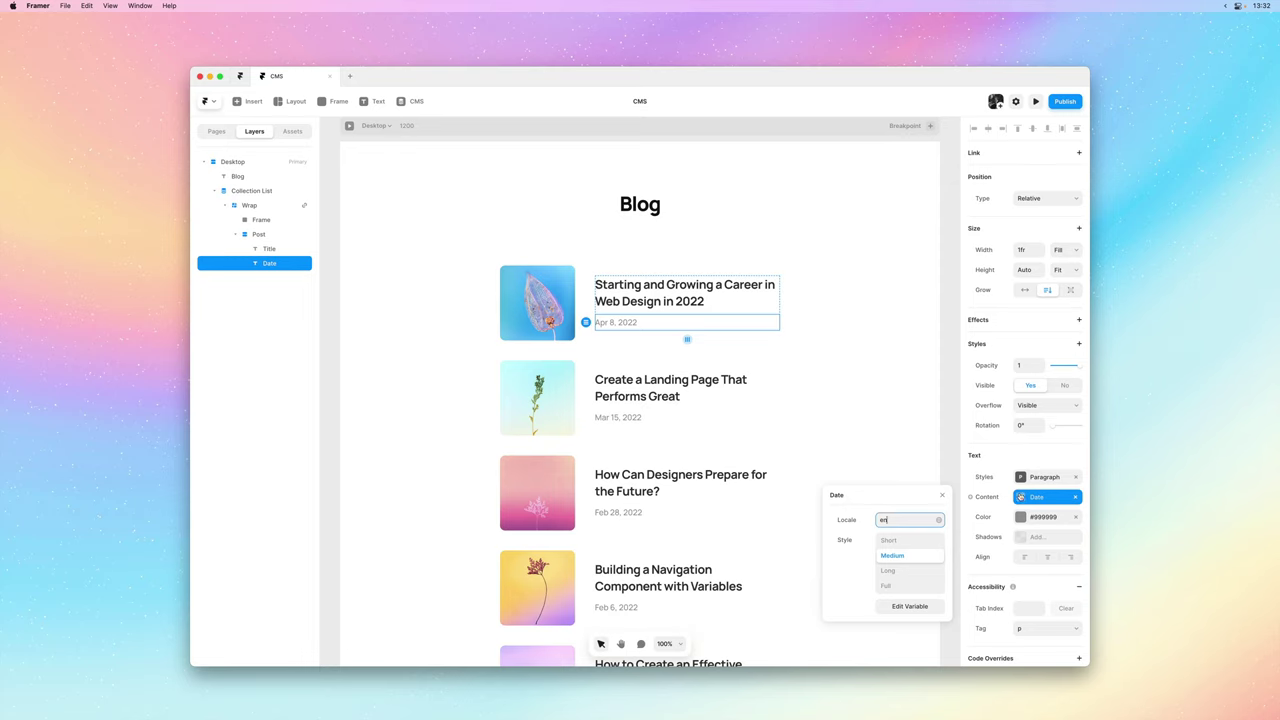
click(910, 585)
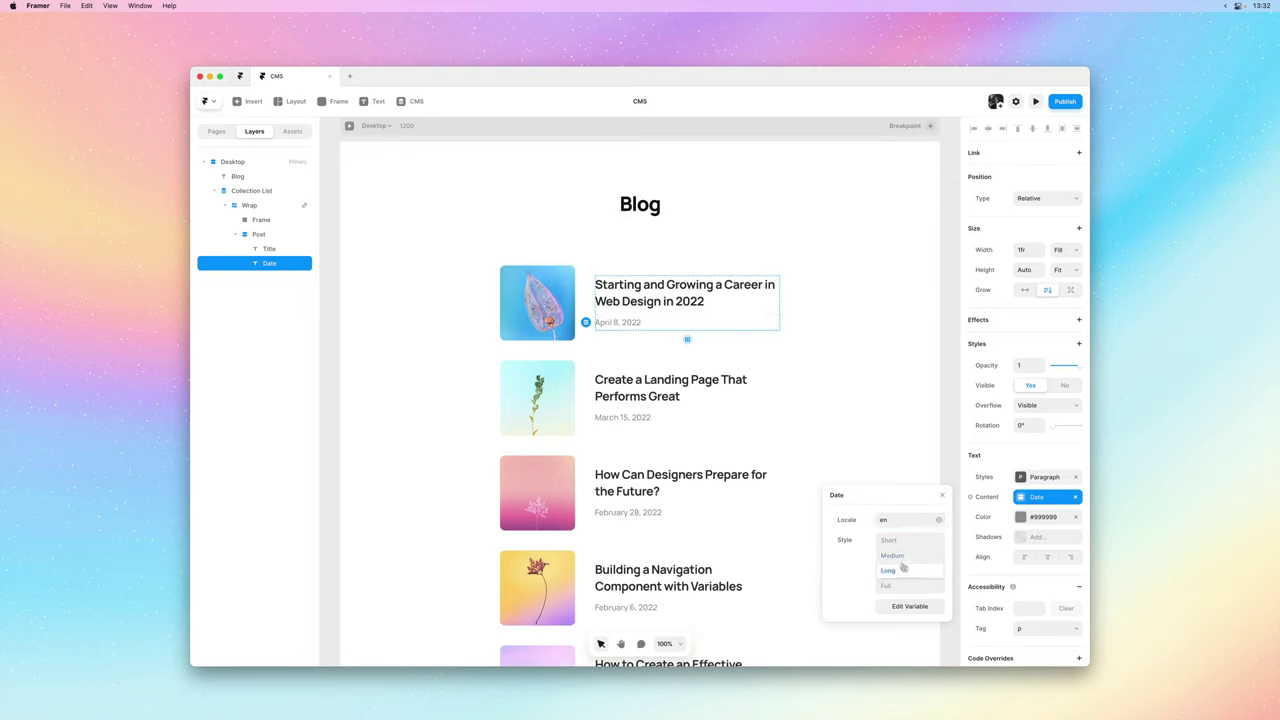
click(747, 354)
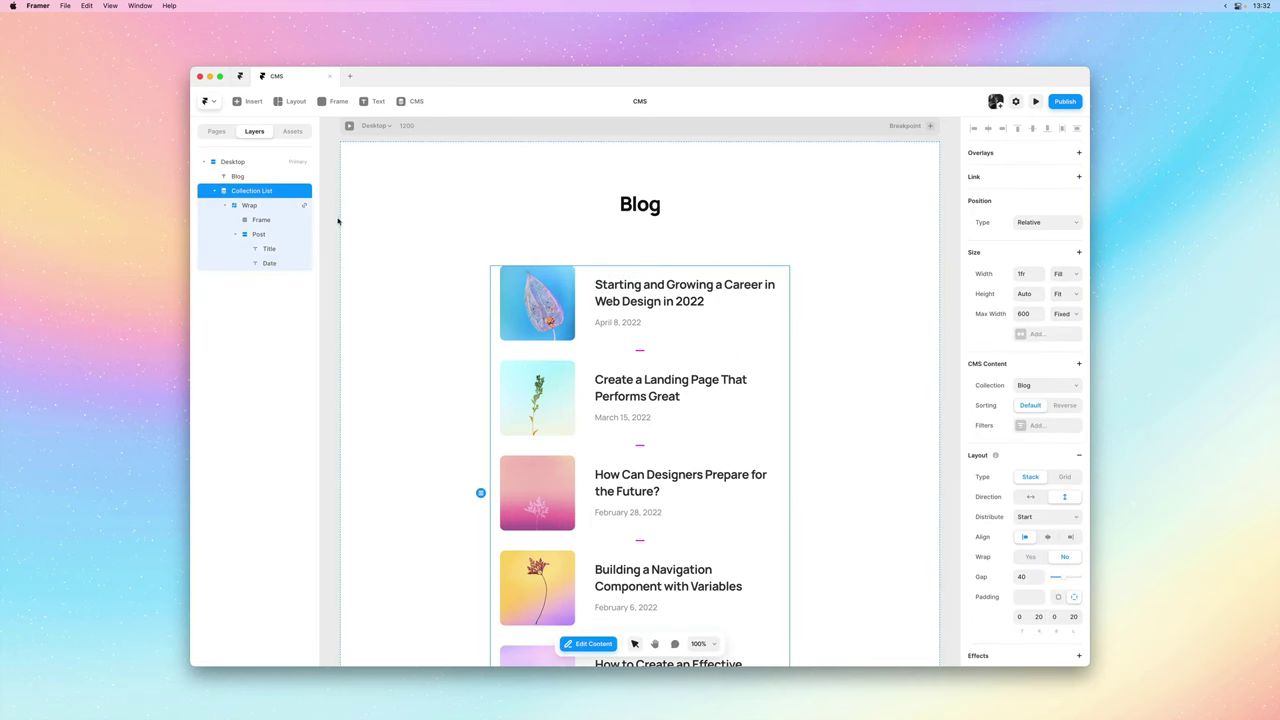
click(213, 133)
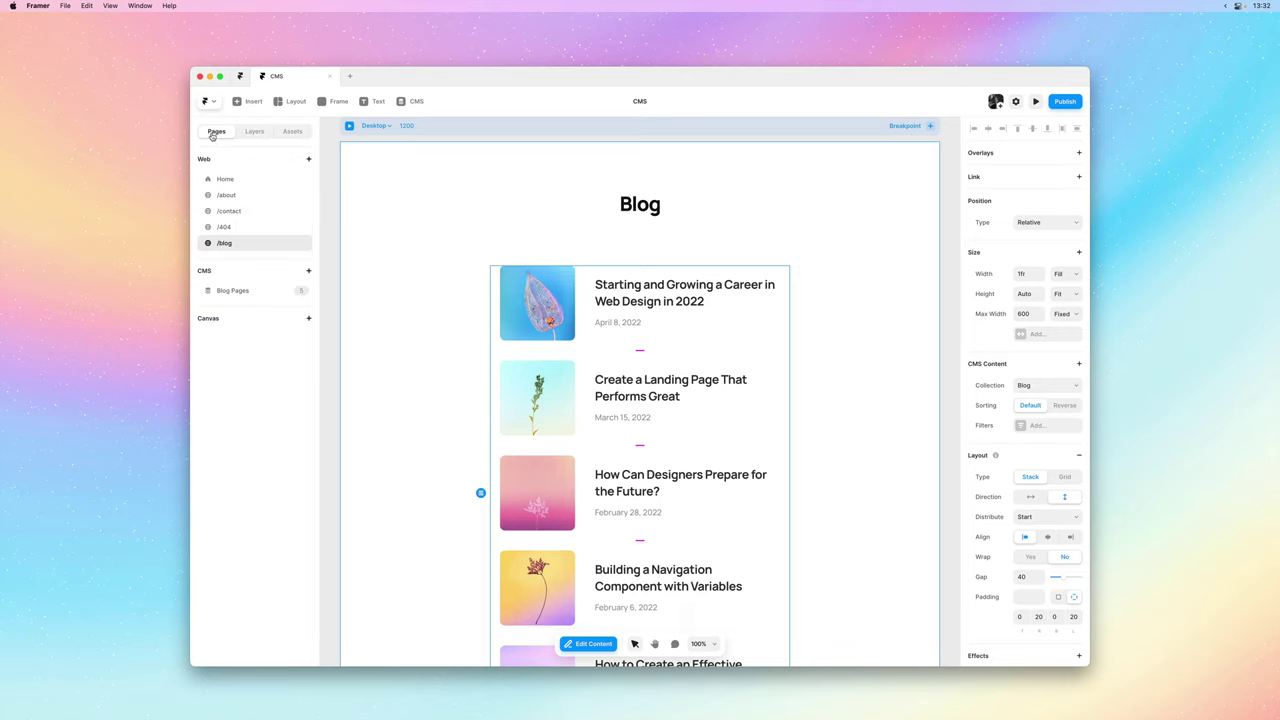
click(216, 176)
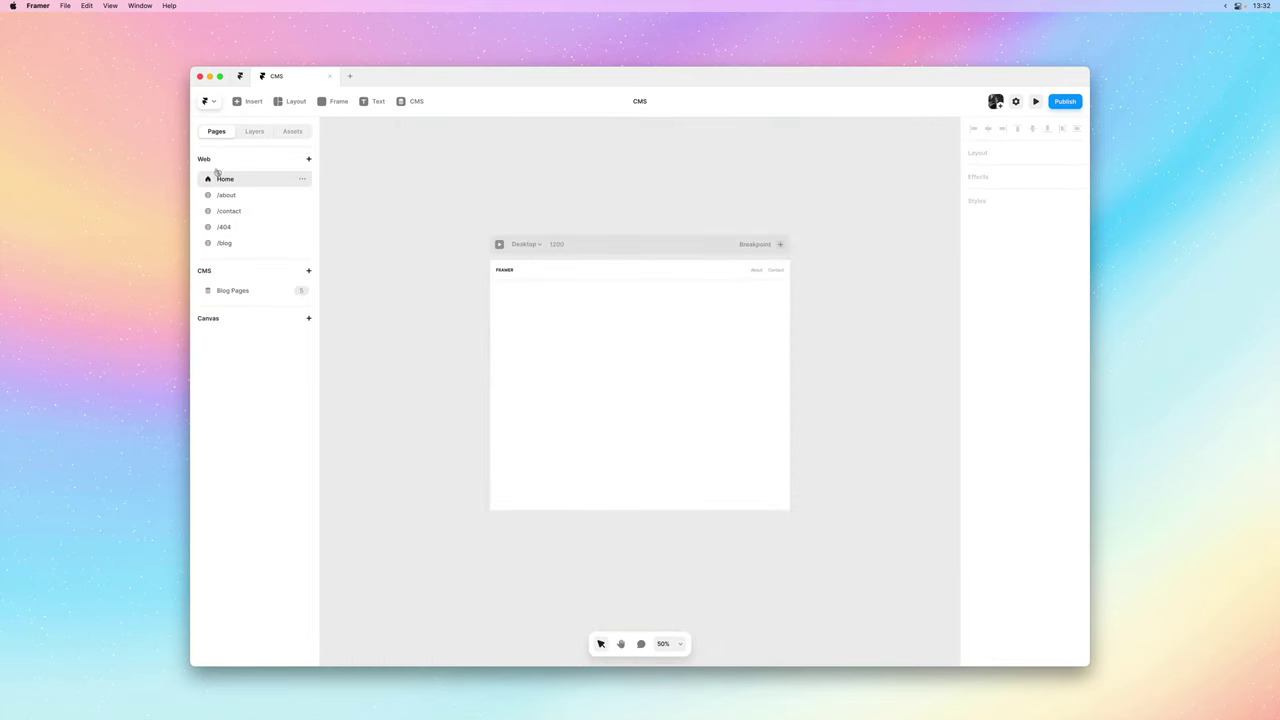
click(245, 102)
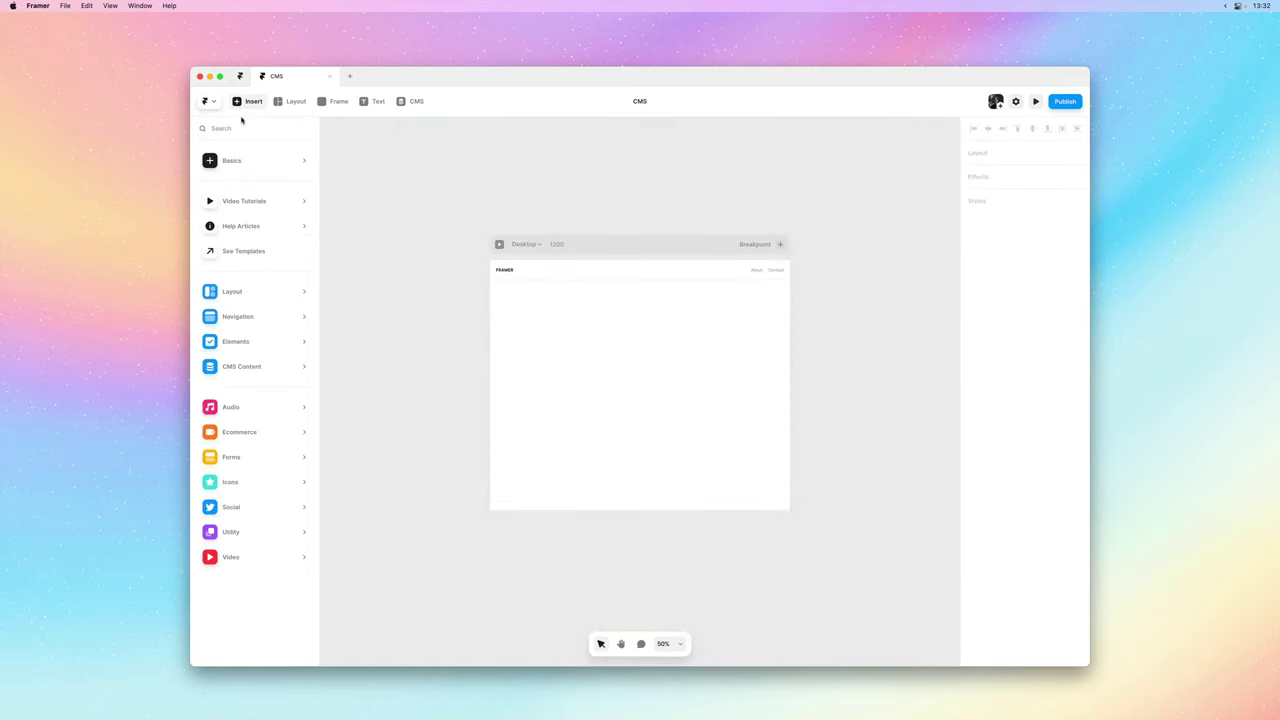
mouse_move(243, 366)
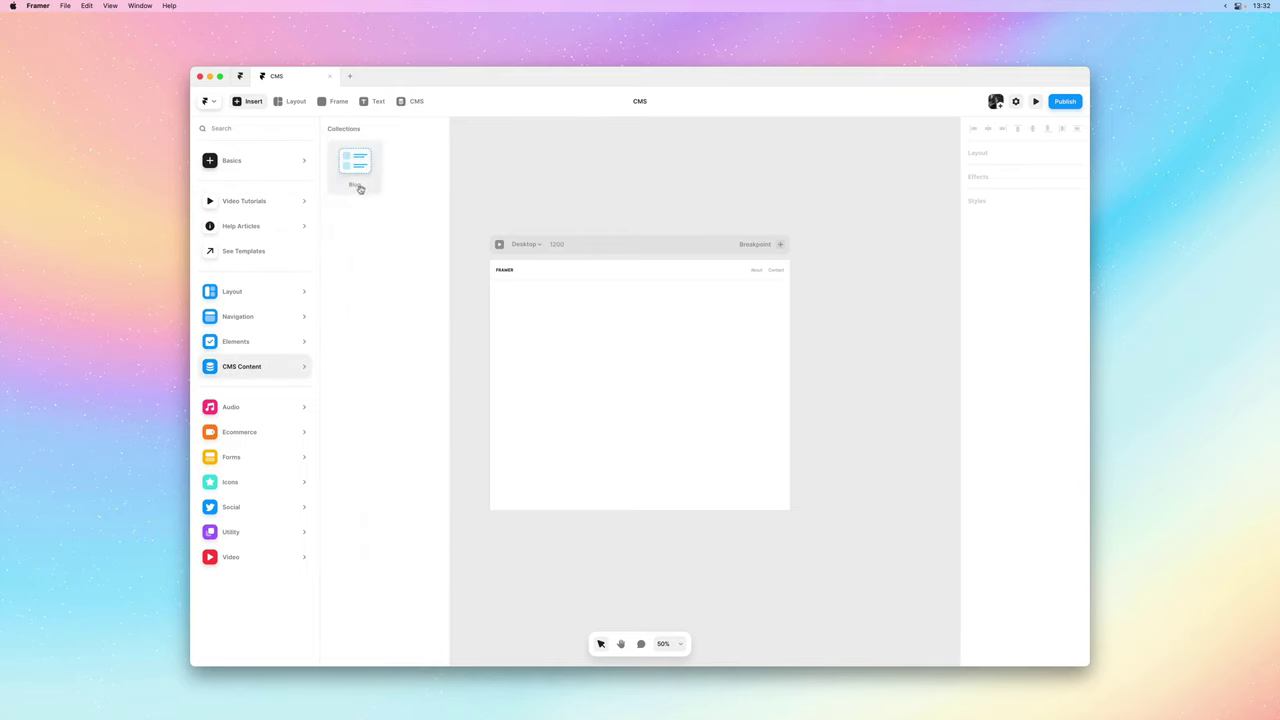
drag(360, 189, 641, 384)
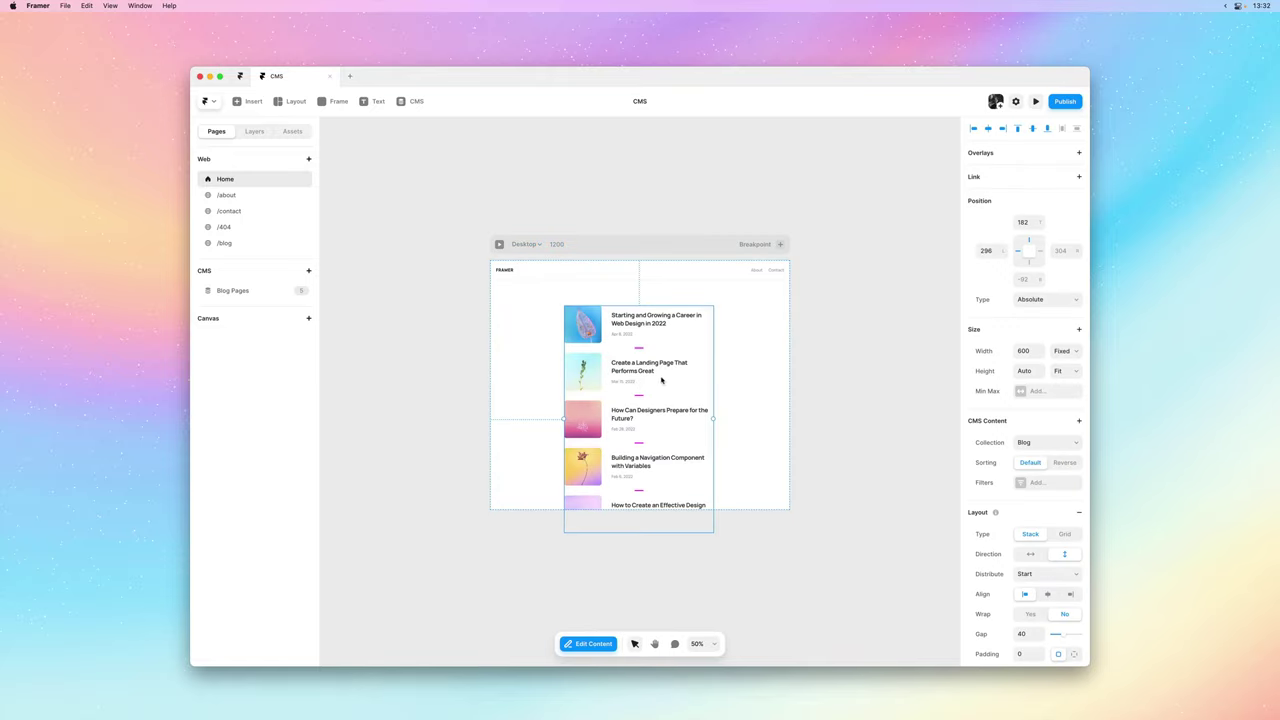
click(590, 322)
click(590, 322)
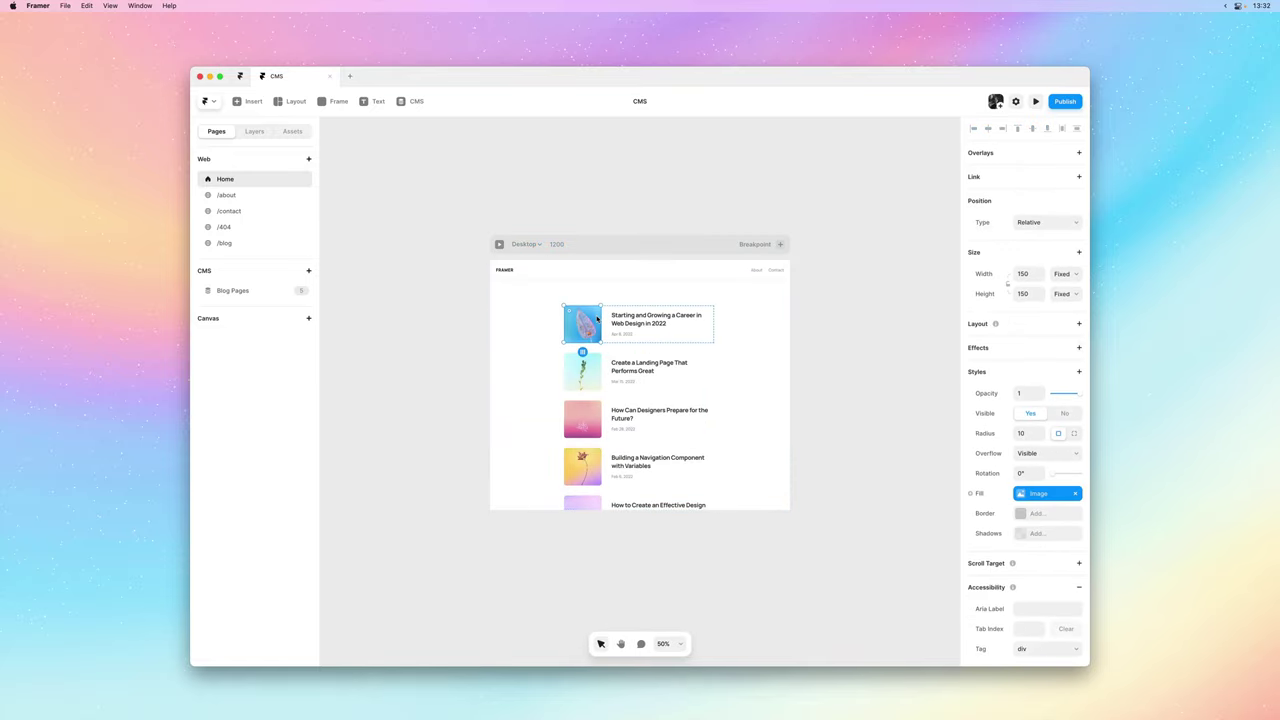
key(Delete)
drag(597, 329, 601, 344)
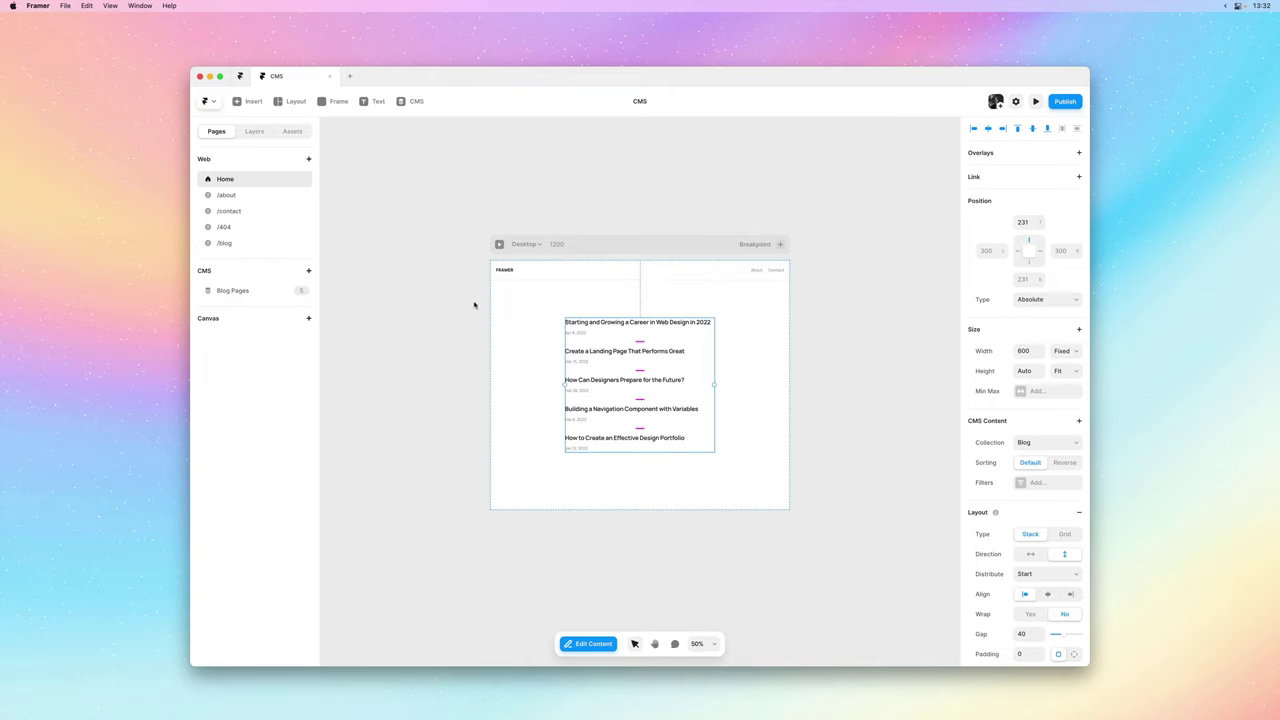
key(Delete)
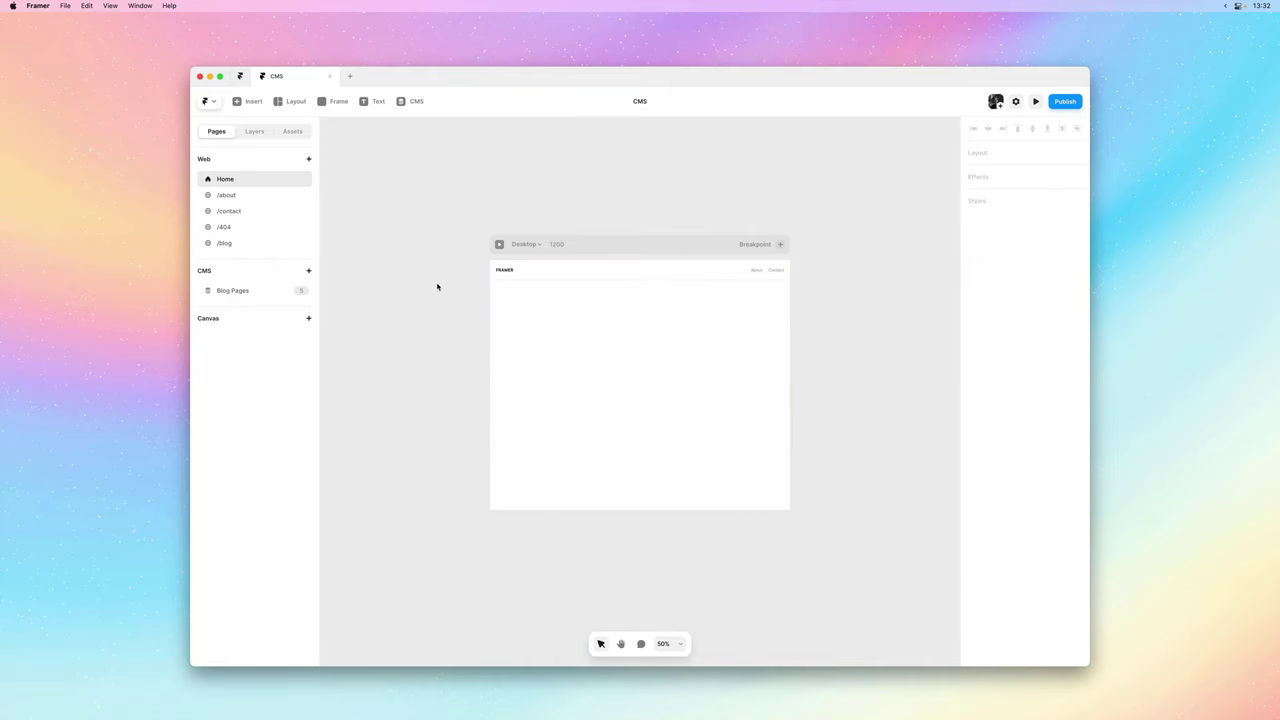
click(241, 290)
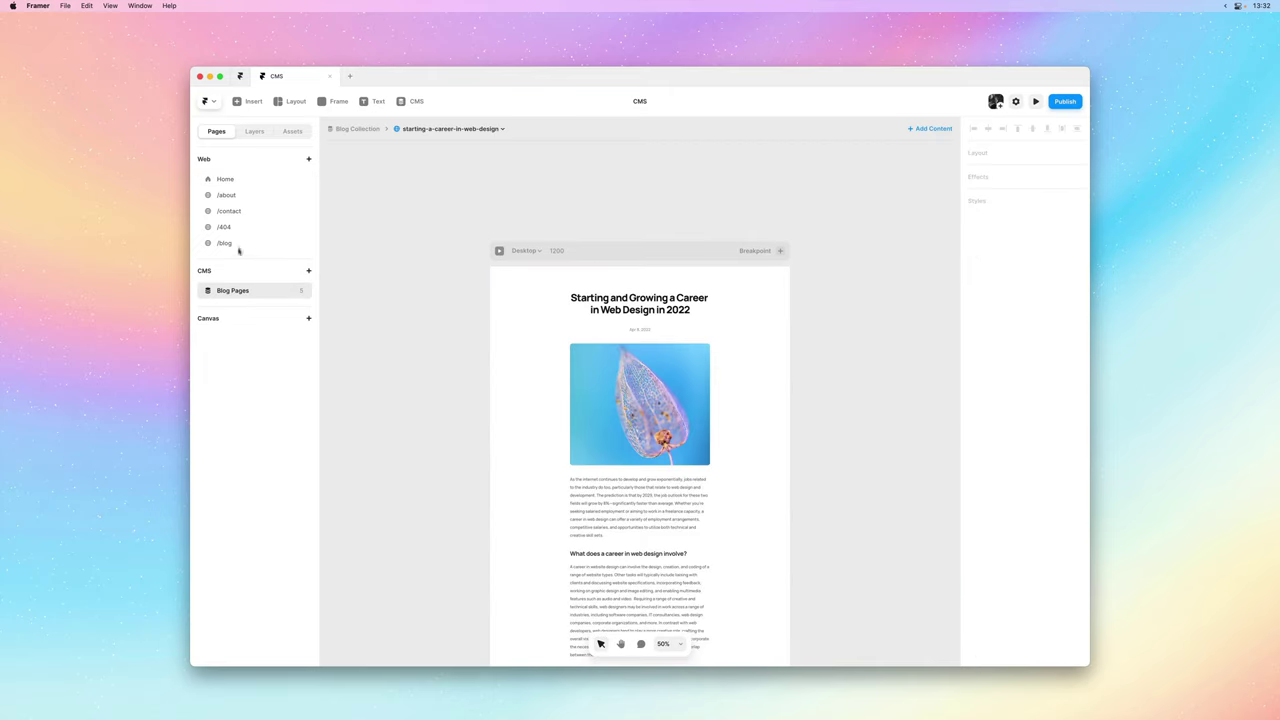
click(249, 104)
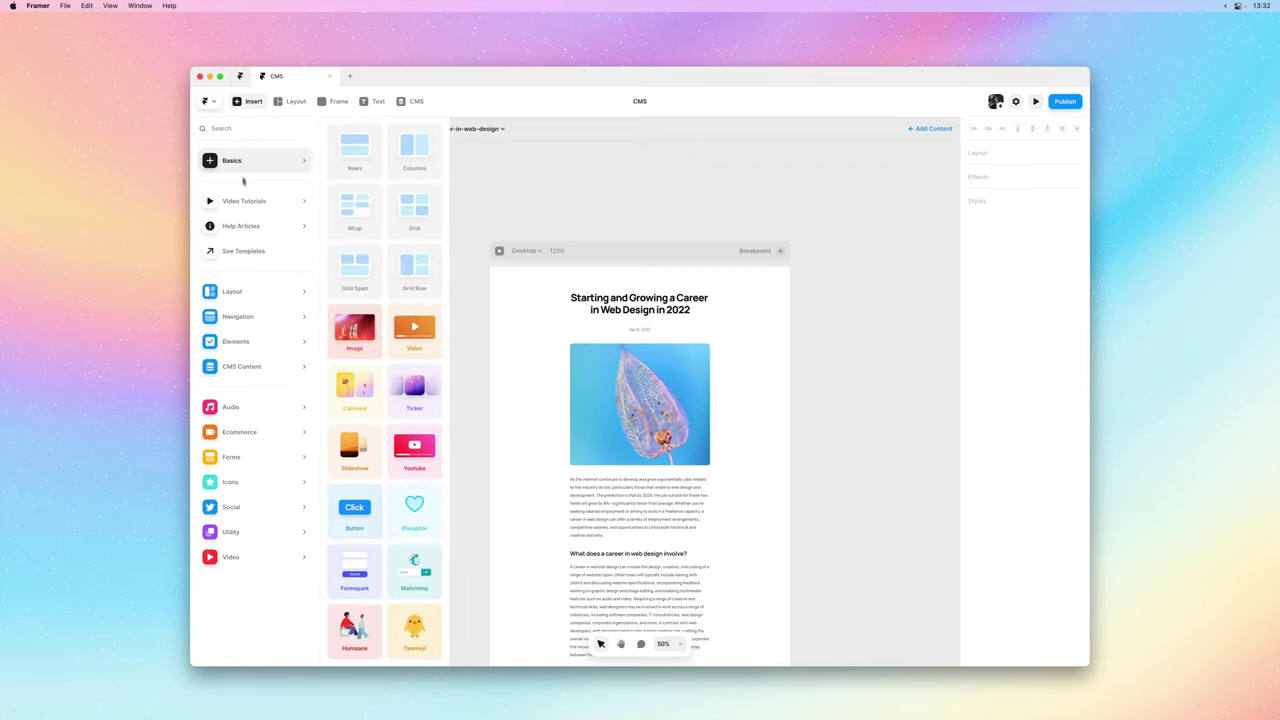
mouse_move(251, 368)
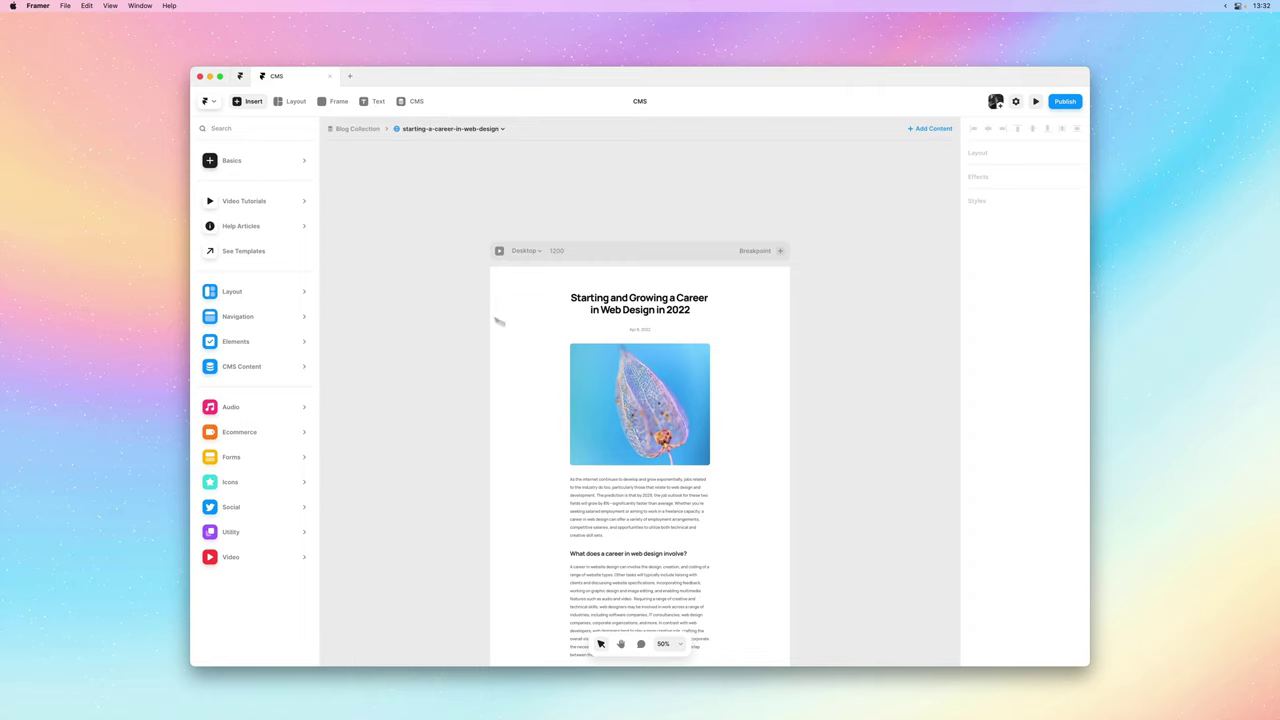
key(Escape)
click(277, 245)
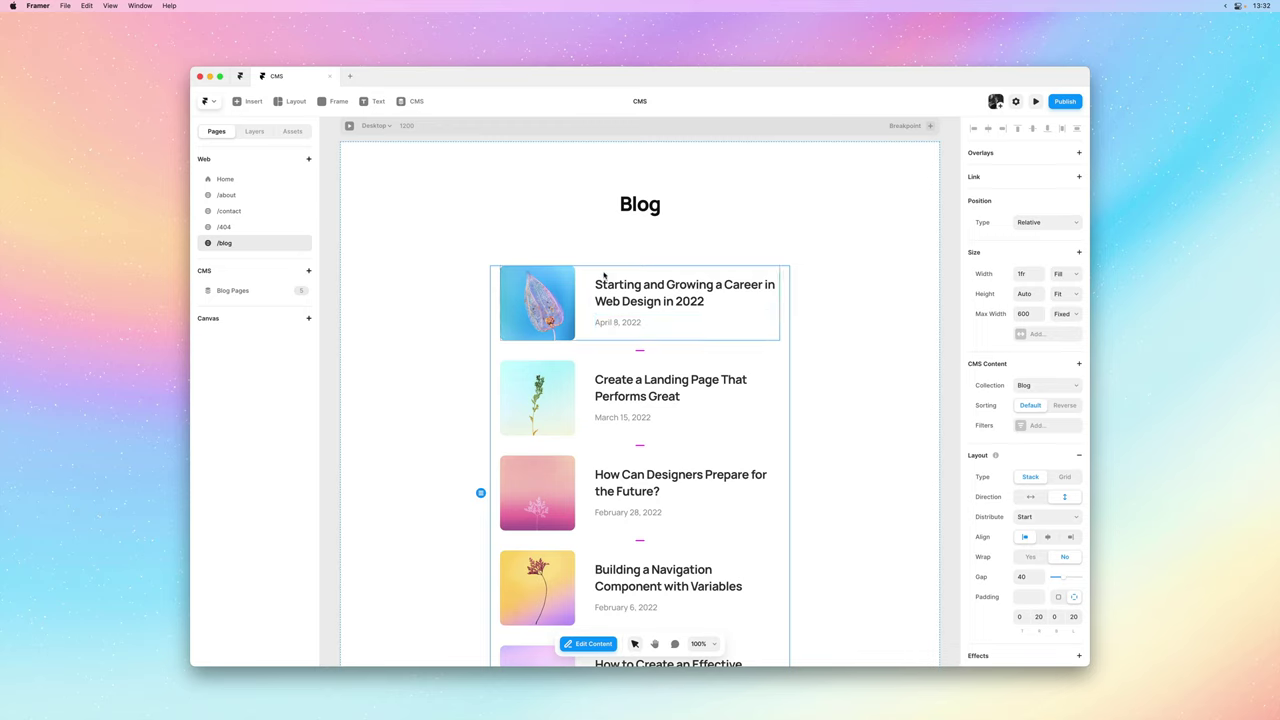
Add a plain text Category field defaulting to 'Article', ordered right after Title.
click(418, 103)
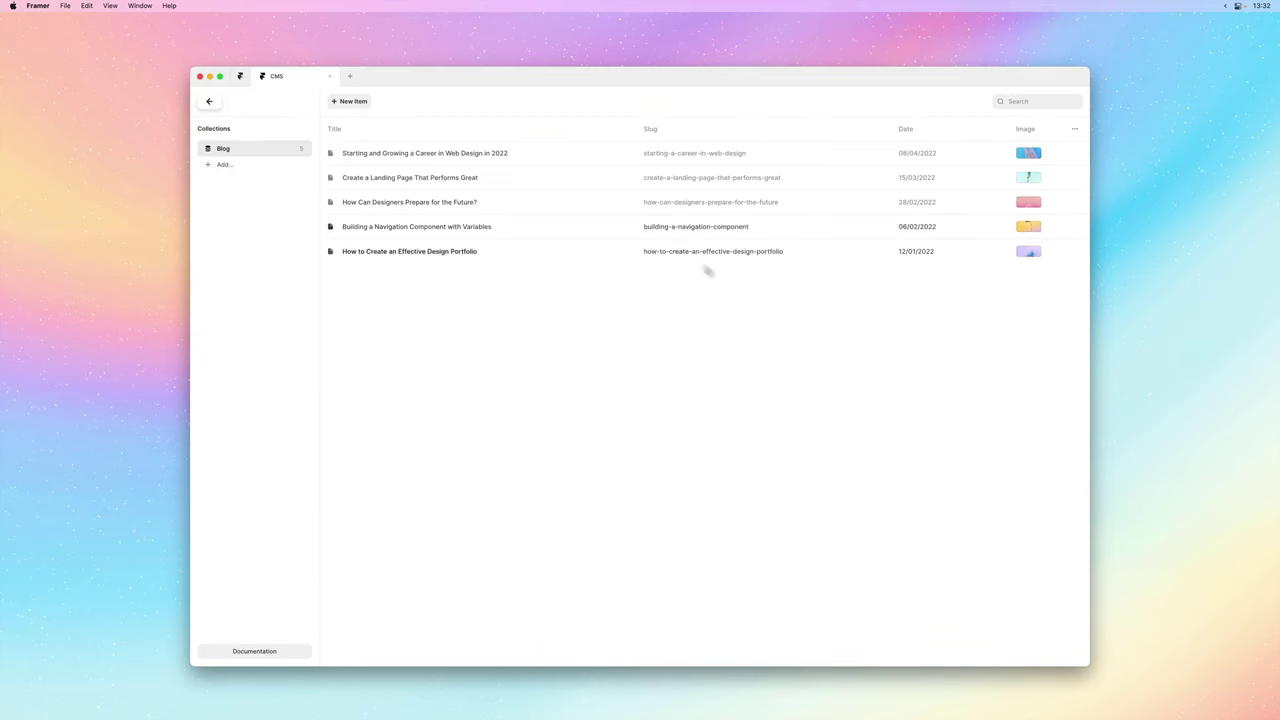
key(super+k)
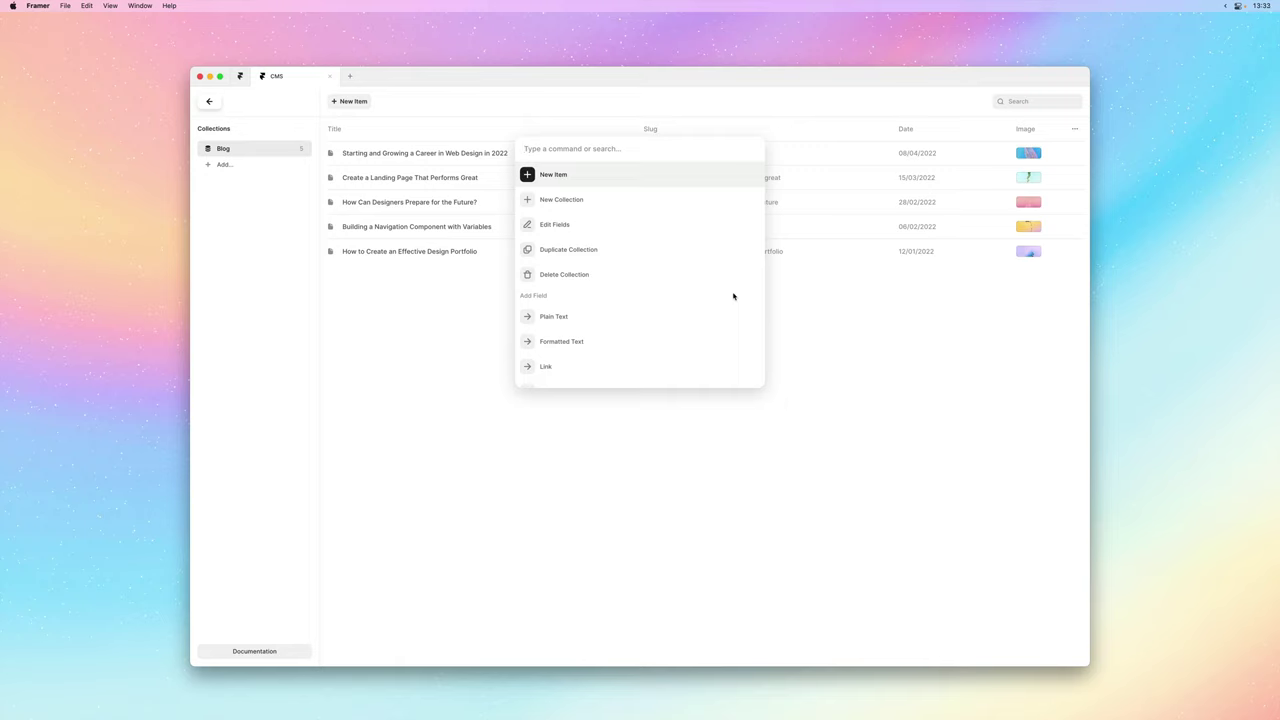
key(Down)
key(Down)
key(Return)
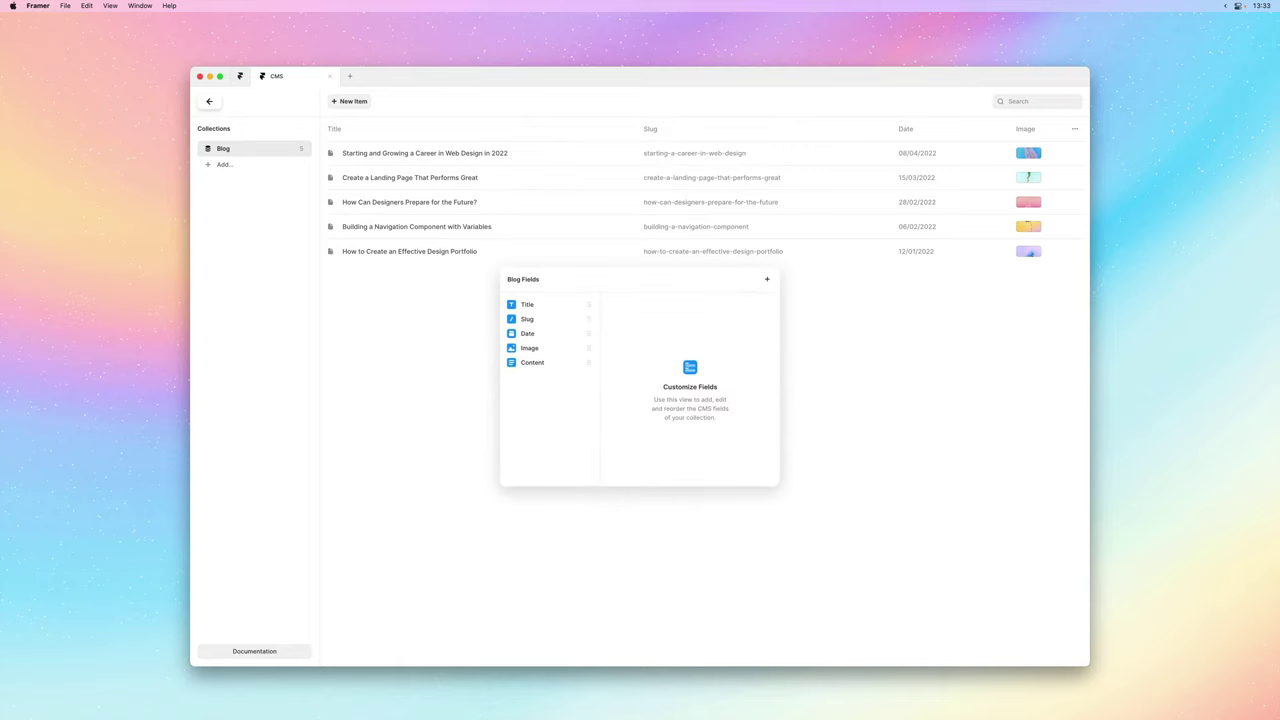
click(767, 280)
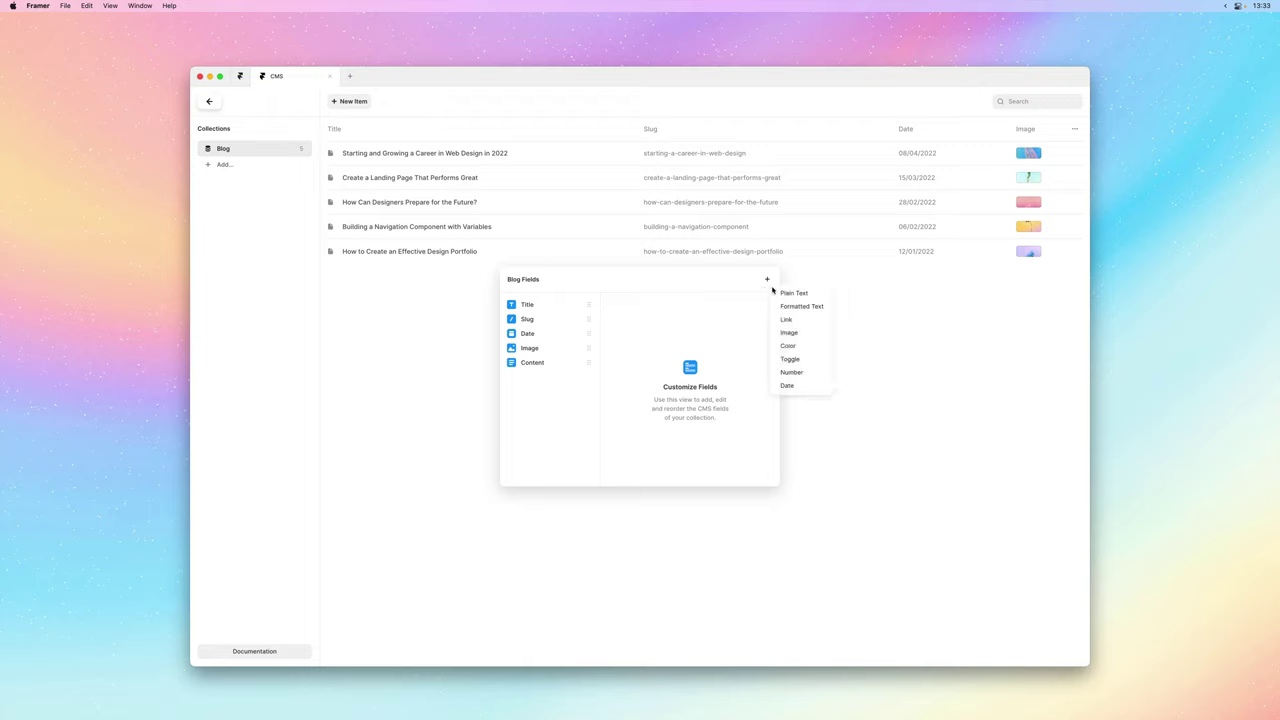
click(816, 296)
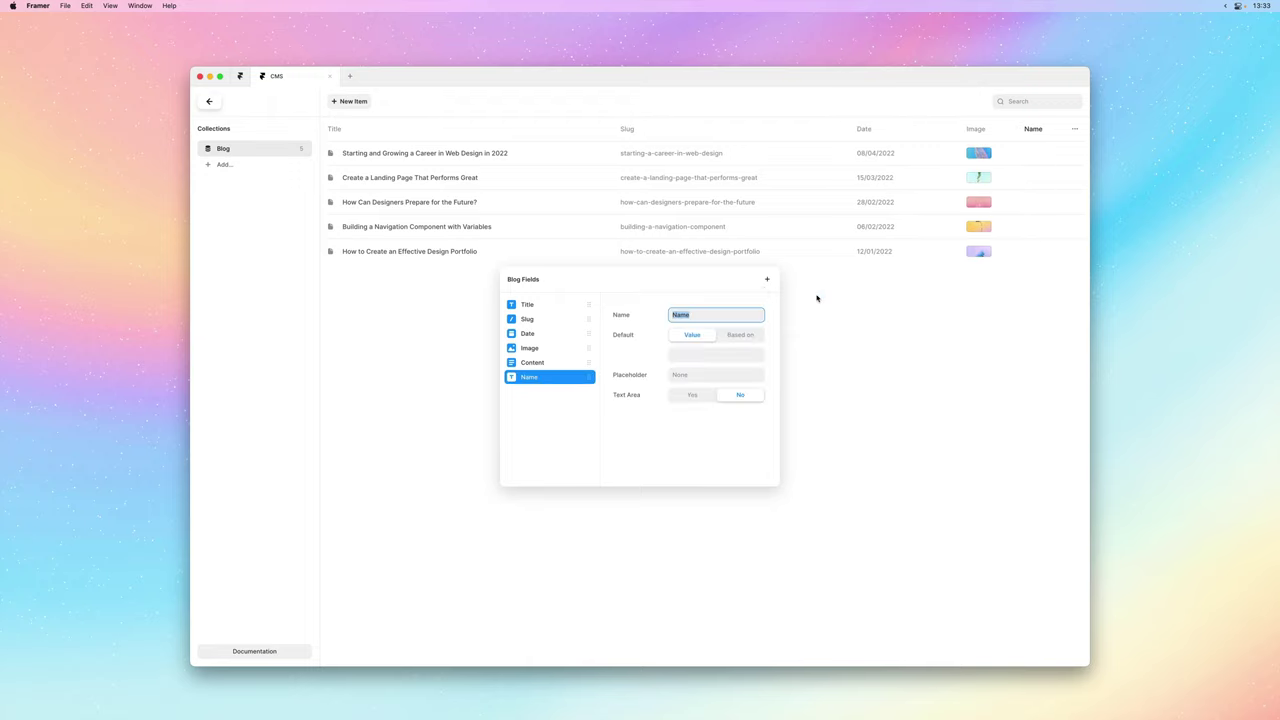
text(Category)
click(740, 352)
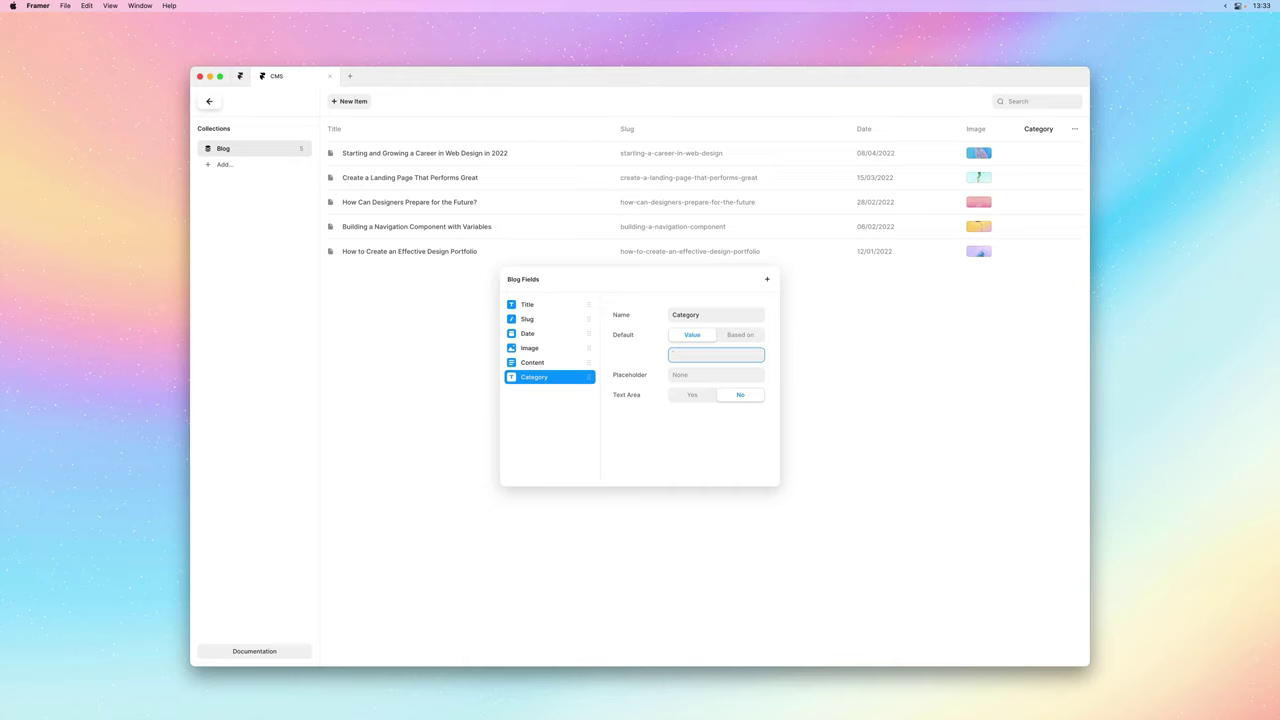
text(Article)
drag(547, 382, 545, 323)
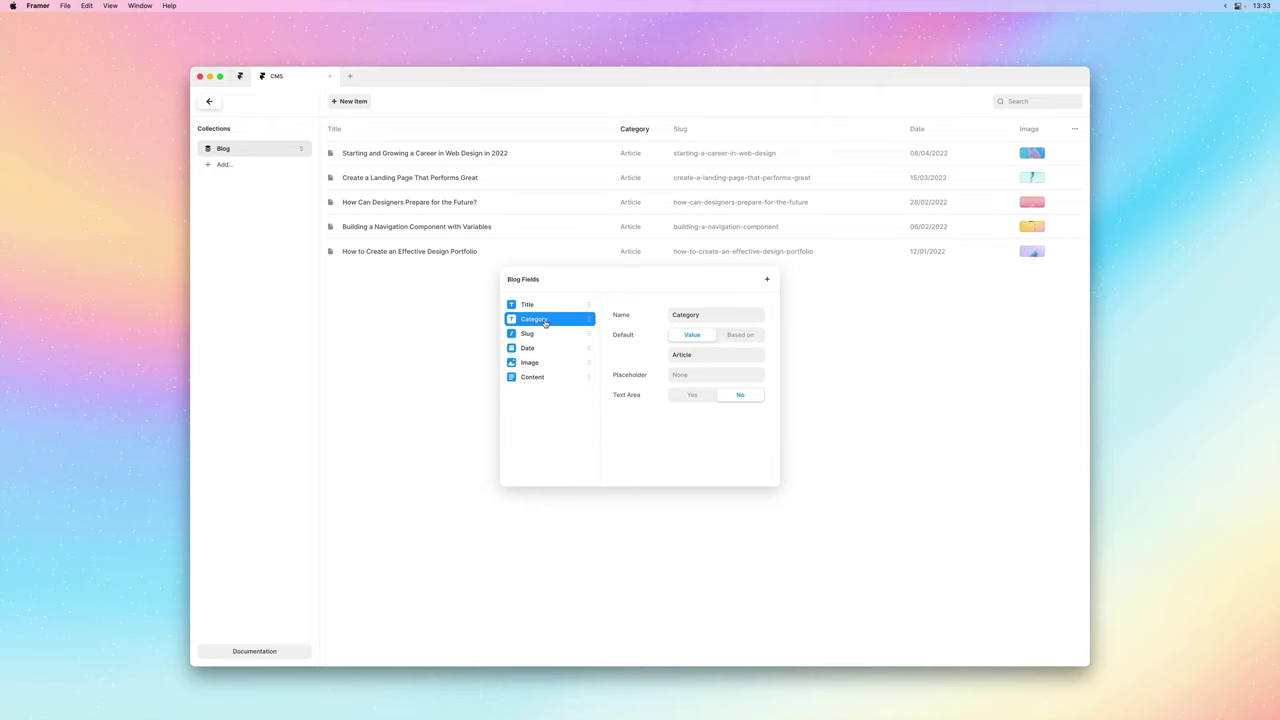
Set the Future-of-designers post's category to Interview and the portfolio post's to Tips.
click(841, 357)
click(931, 153)
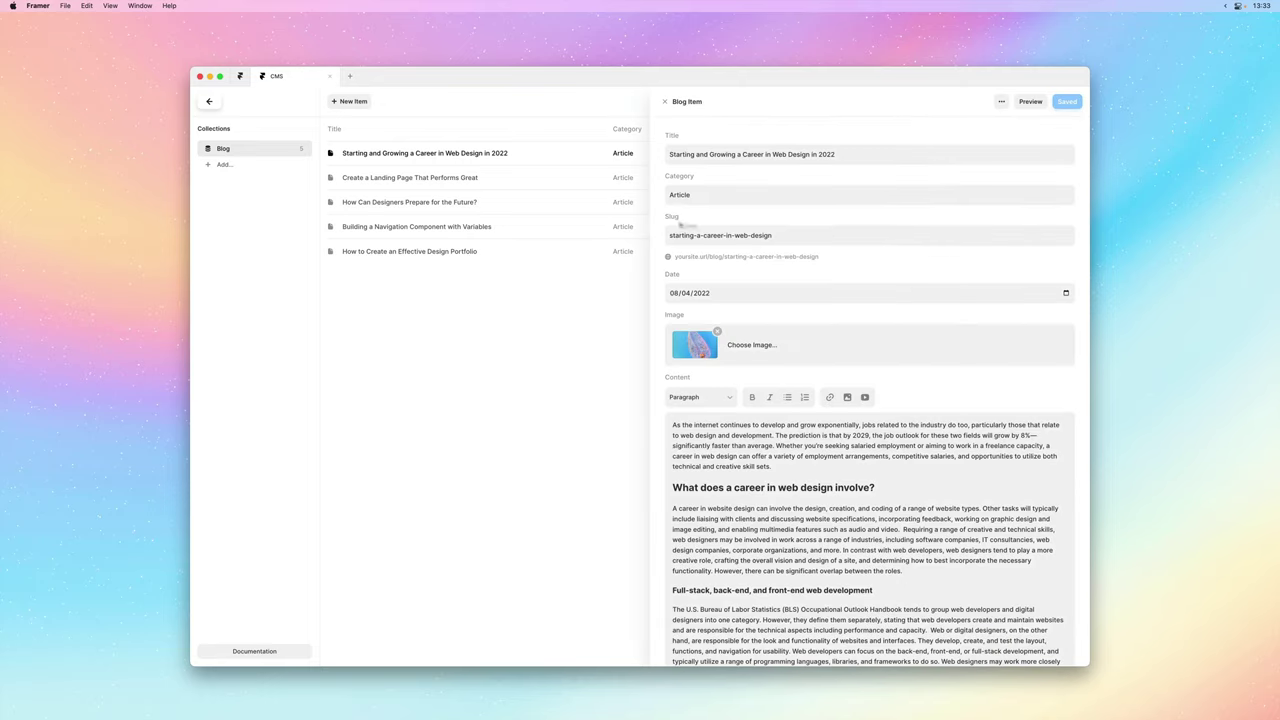
click(582, 205)
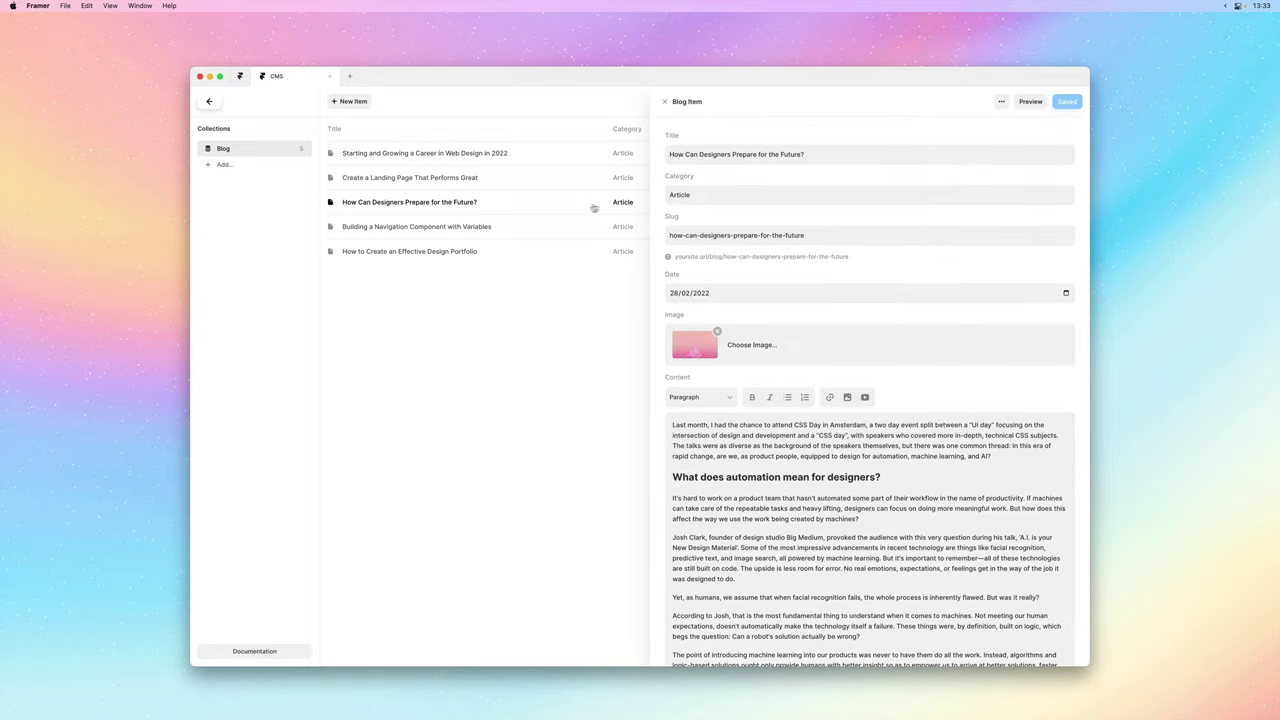
click(693, 197)
text(Interview)
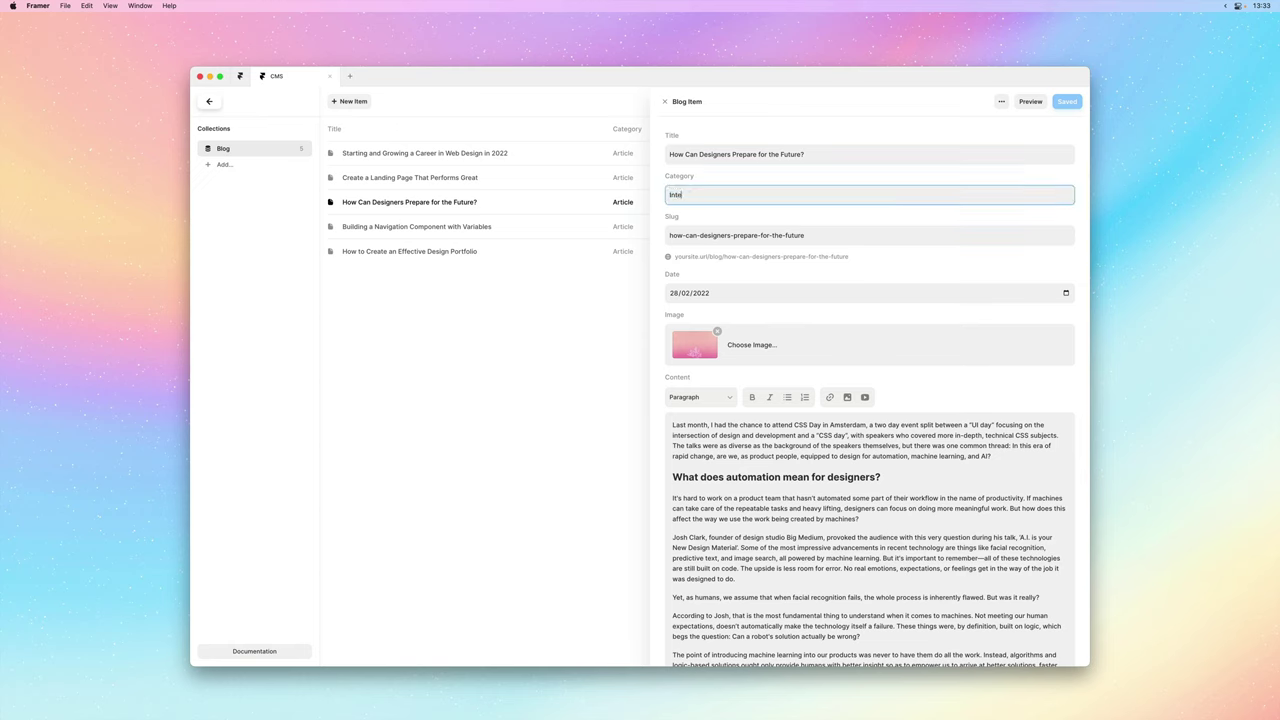
click(554, 250)
click(705, 196)
text(Tips)
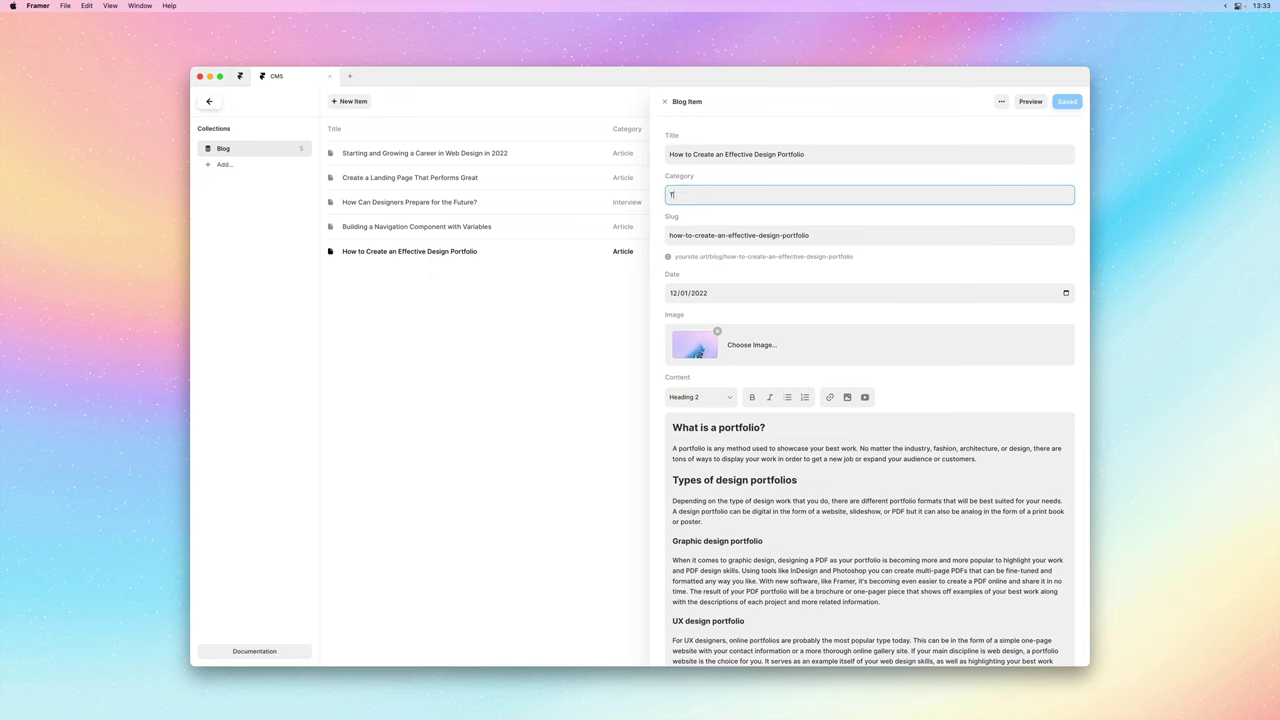
Set the navigation-component post's category to Code and the landing-page post's to Tips.
click(591, 226)
click(705, 196)
text(Code)
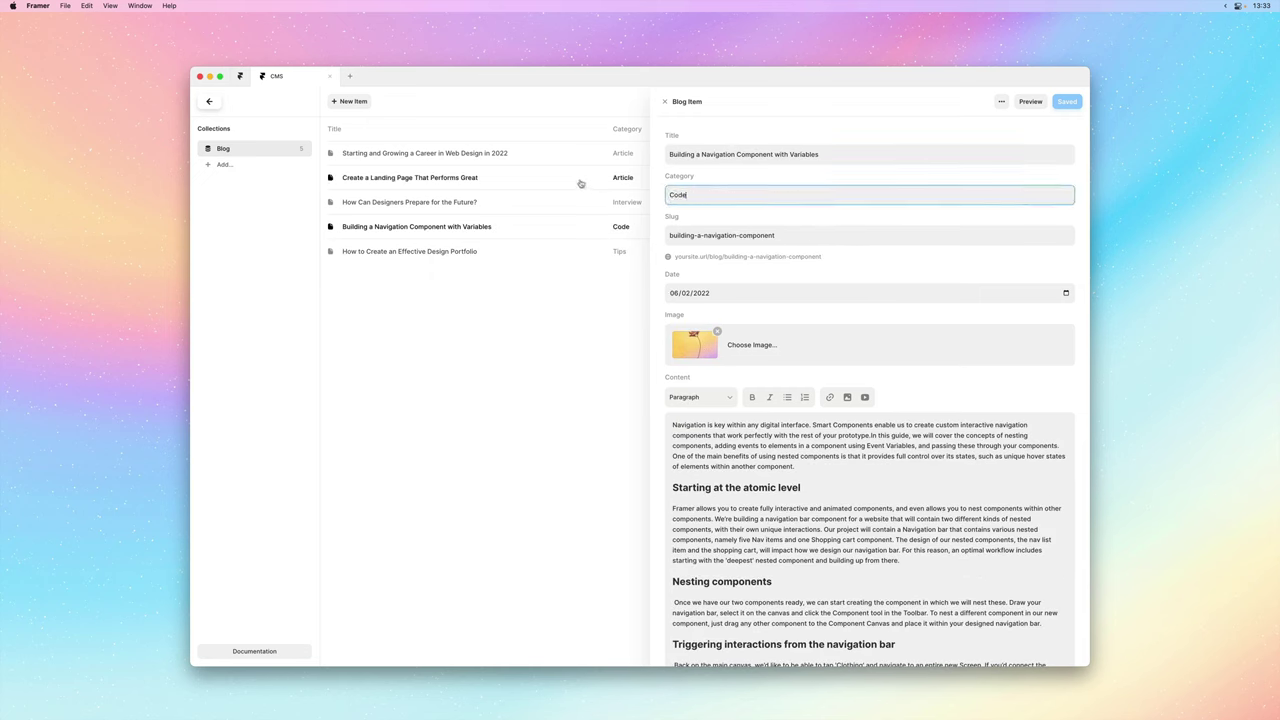
click(580, 178)
click(717, 190)
text(Tips)
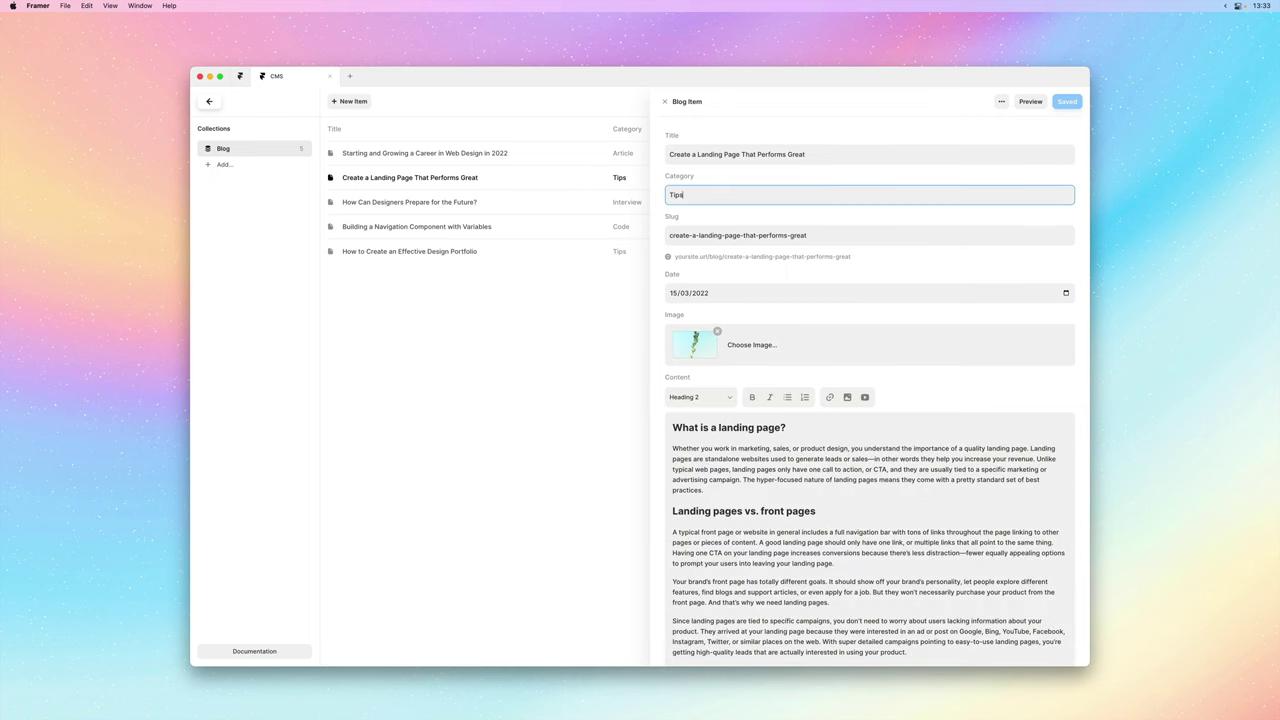
click(643, 298)
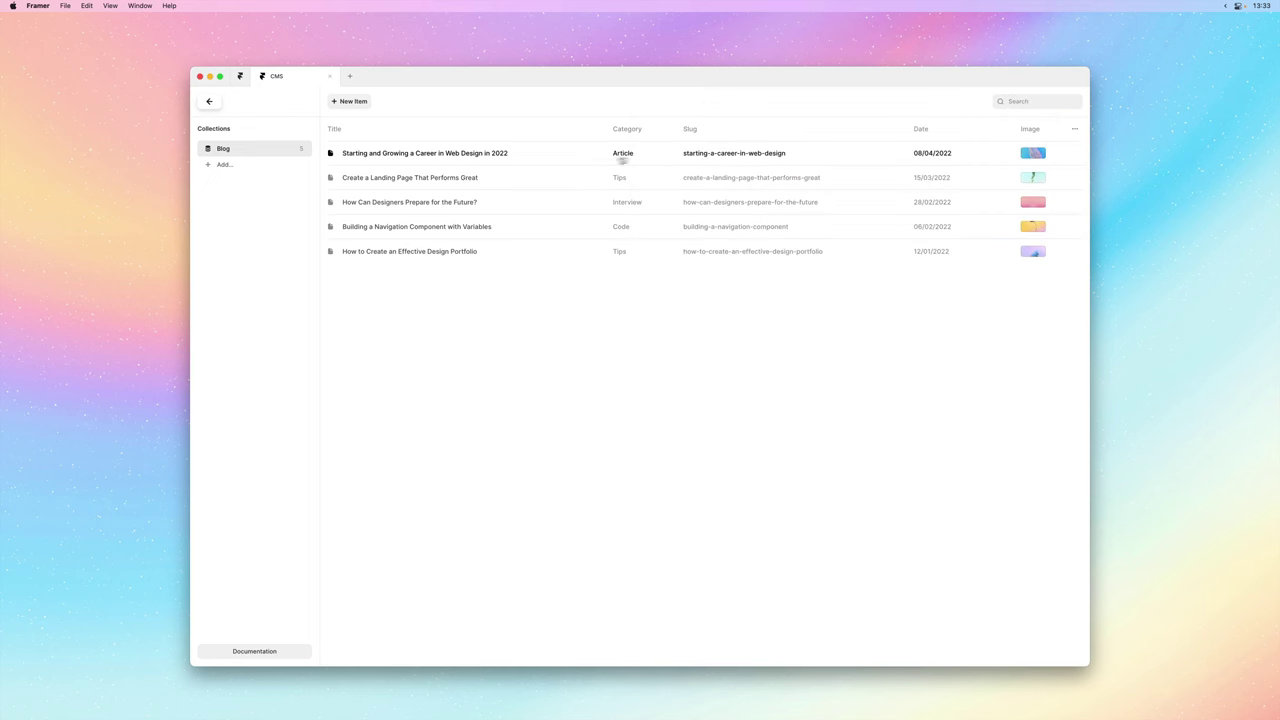
On the Blog page, duplicate the first card's date text above the title.
click(211, 102)
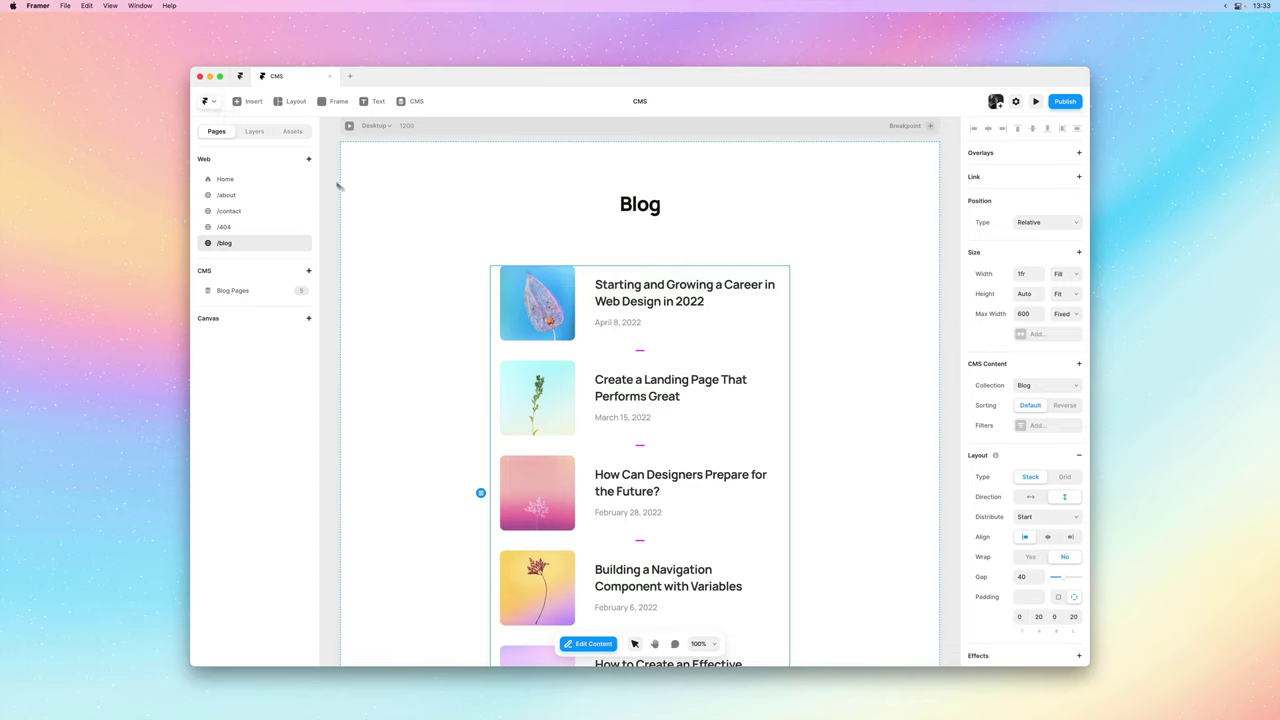
click(255, 131)
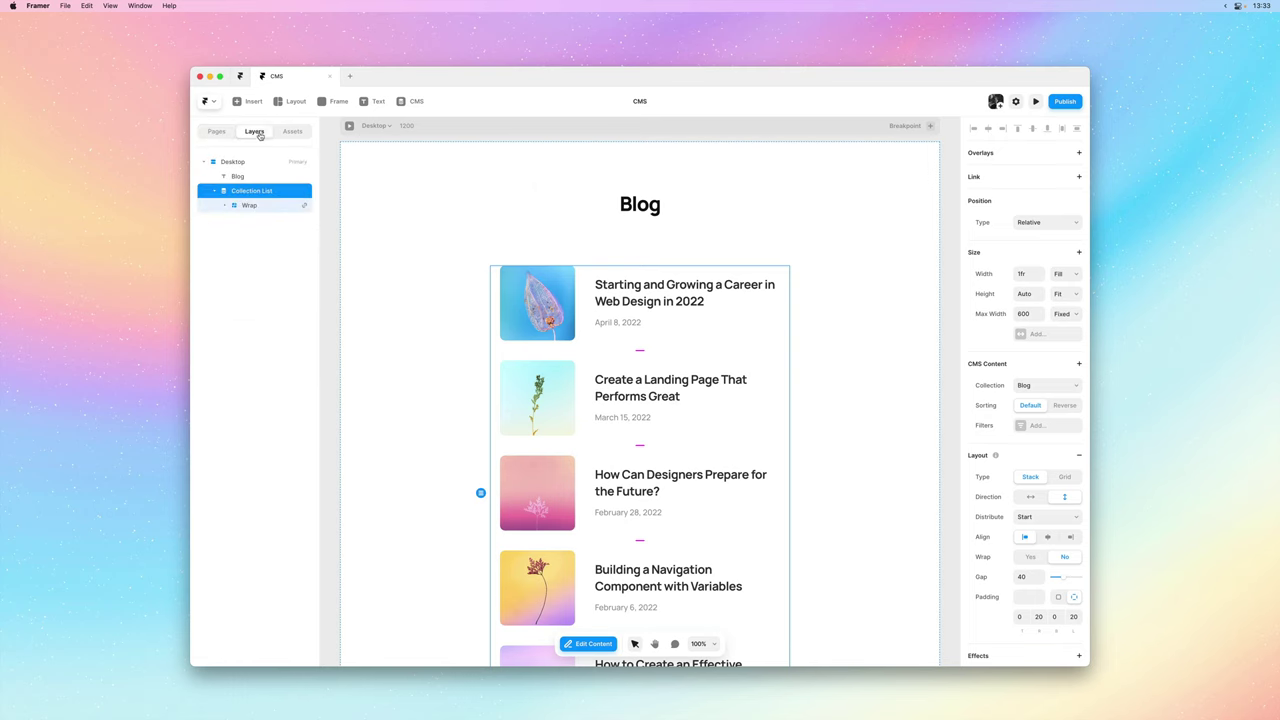
click(602, 325)
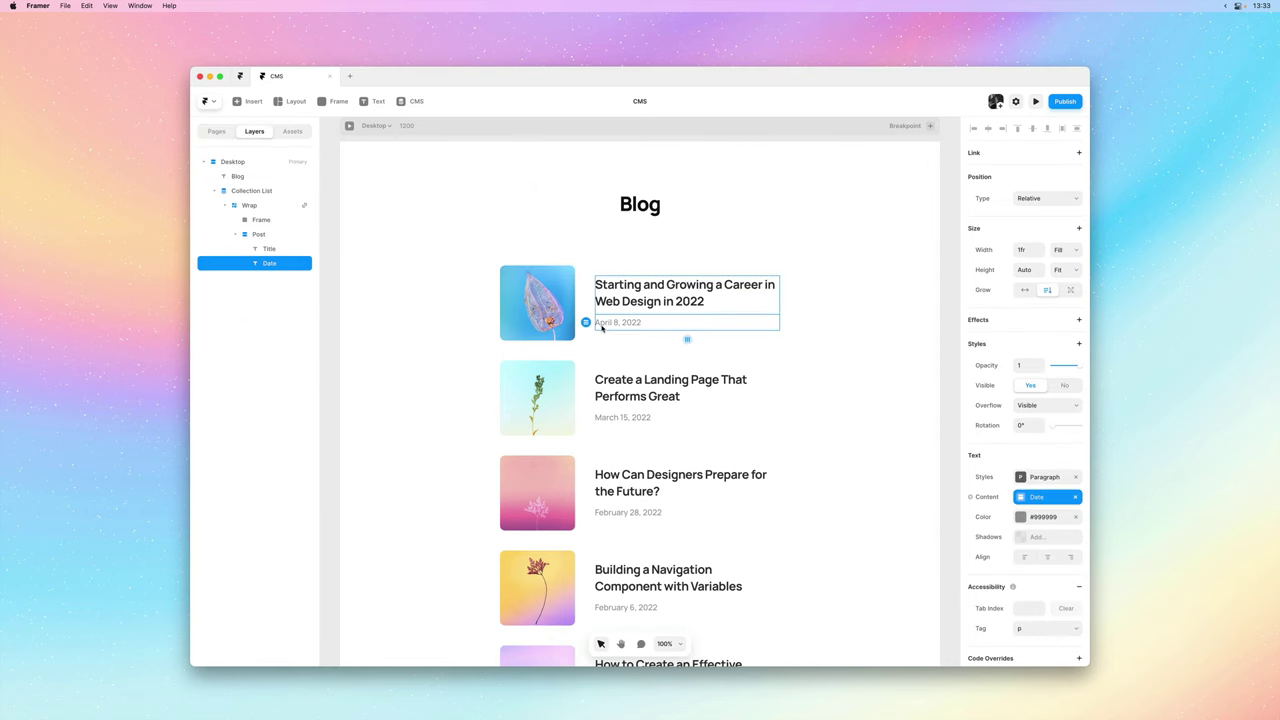
key(super+bracketright)
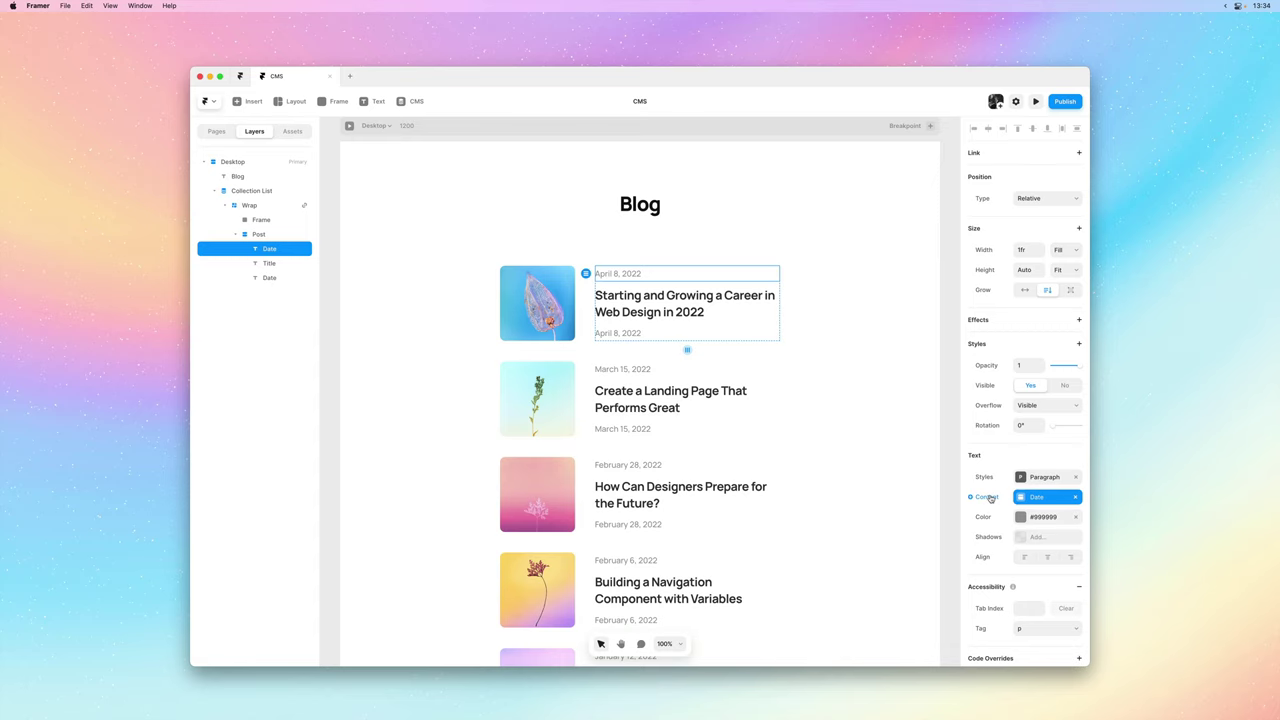
Bind the copied text to the Category field and colour it blue, 0099ff.
click(990, 499)
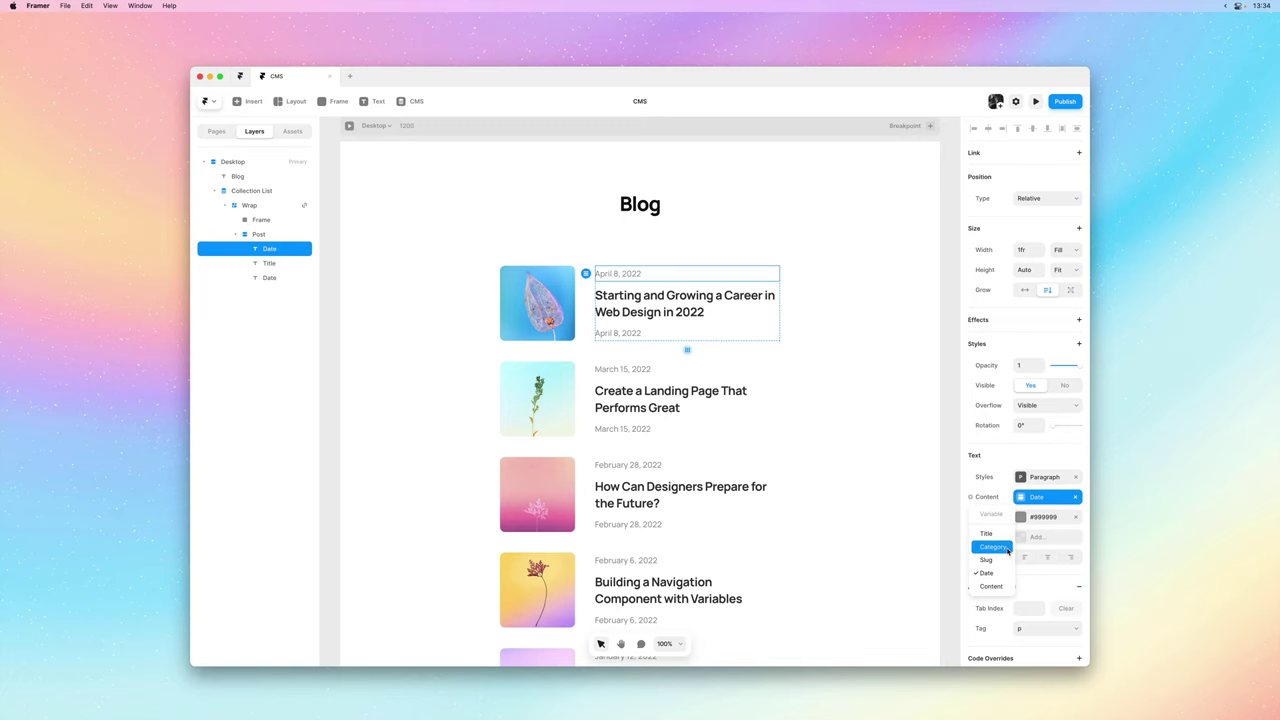
click(1006, 548)
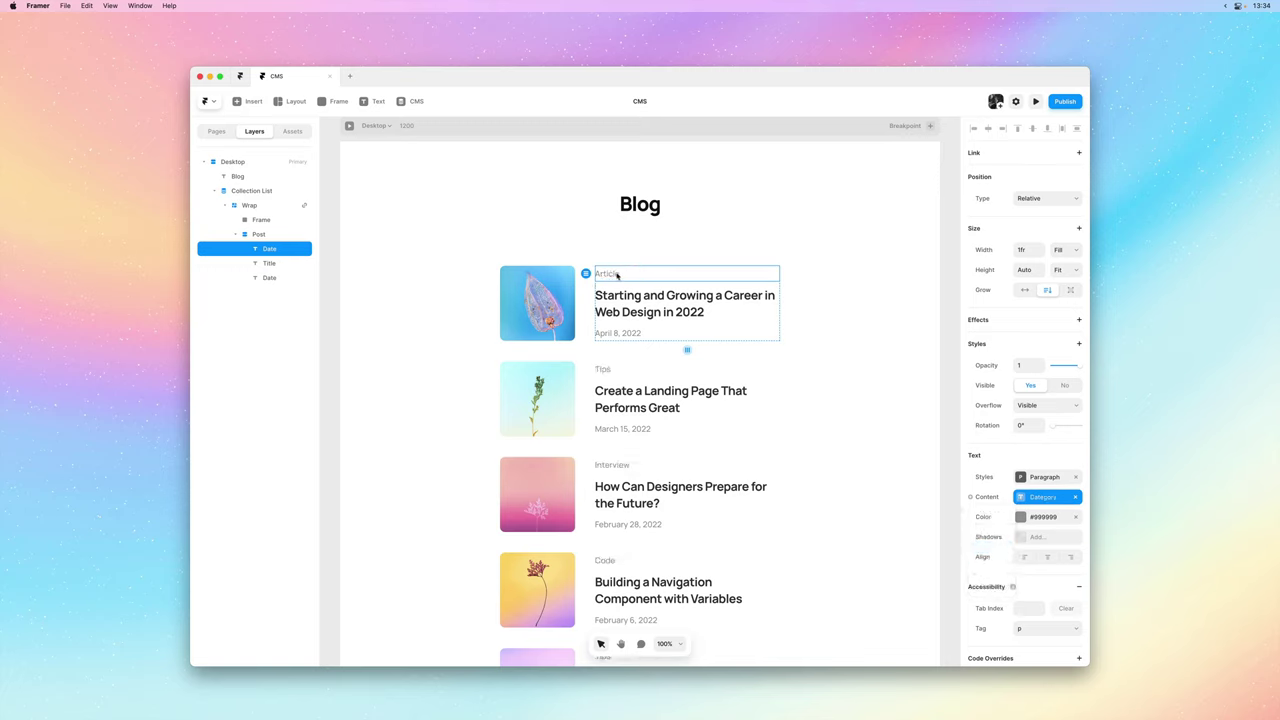
click(1043, 518)
text(0099ff)
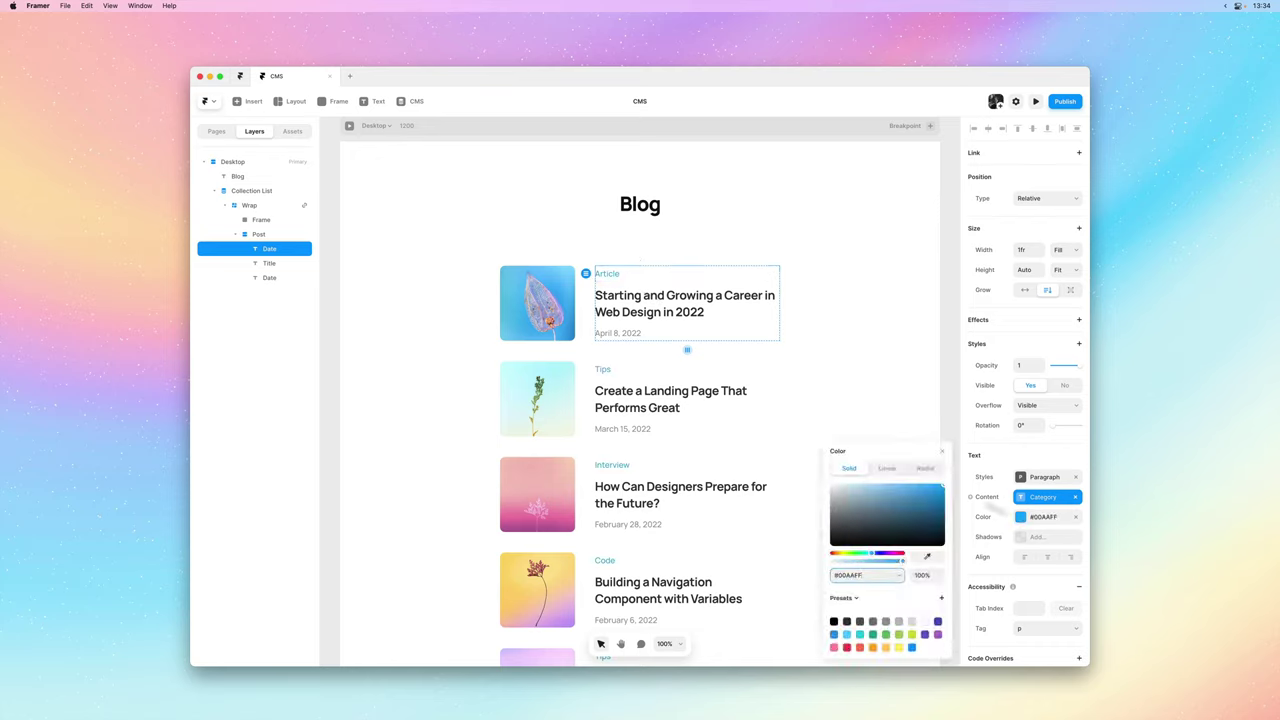
click(882, 392)
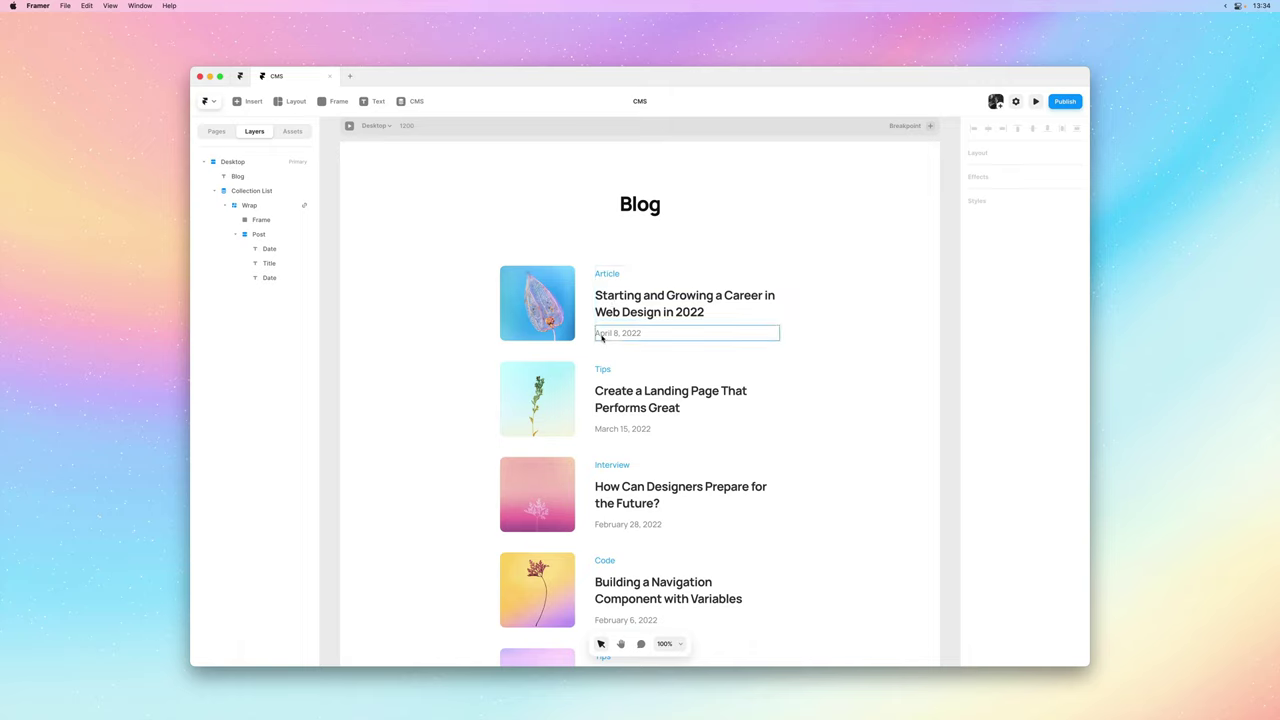
Open the Blog Pages detail template and duplicate the date text above the post title.
key(super+minus)
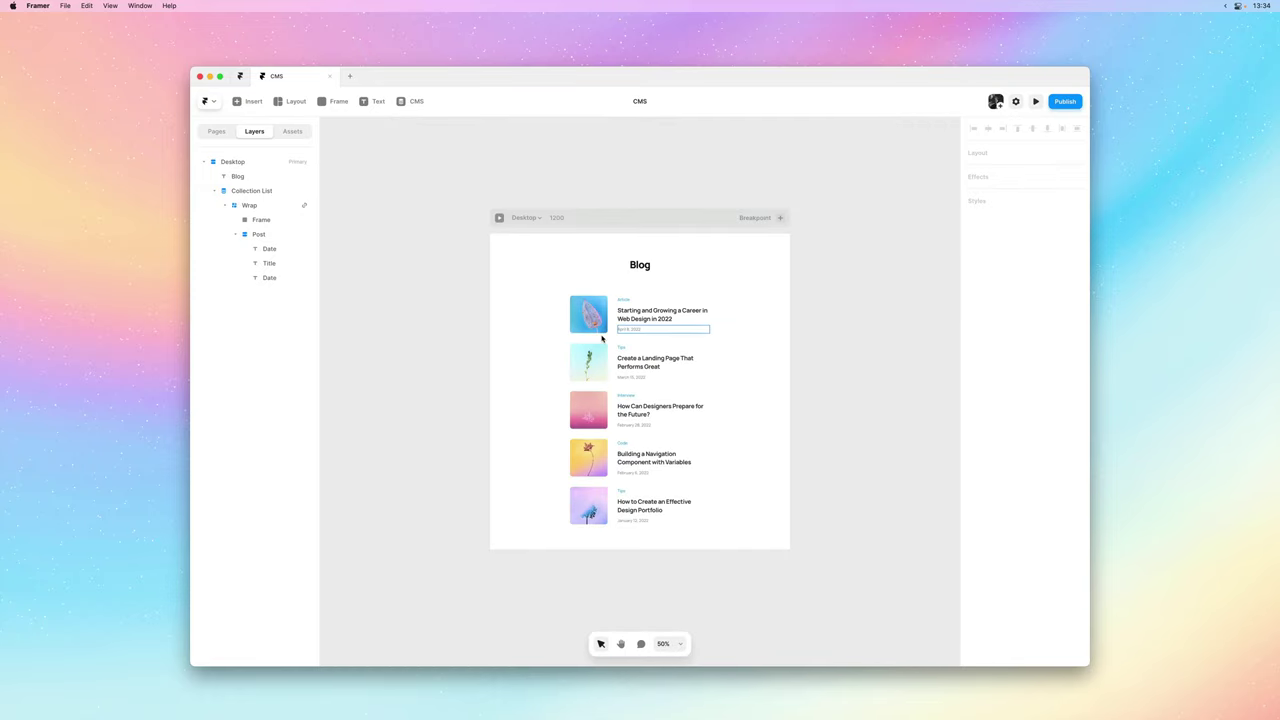
click(218, 131)
click(237, 290)
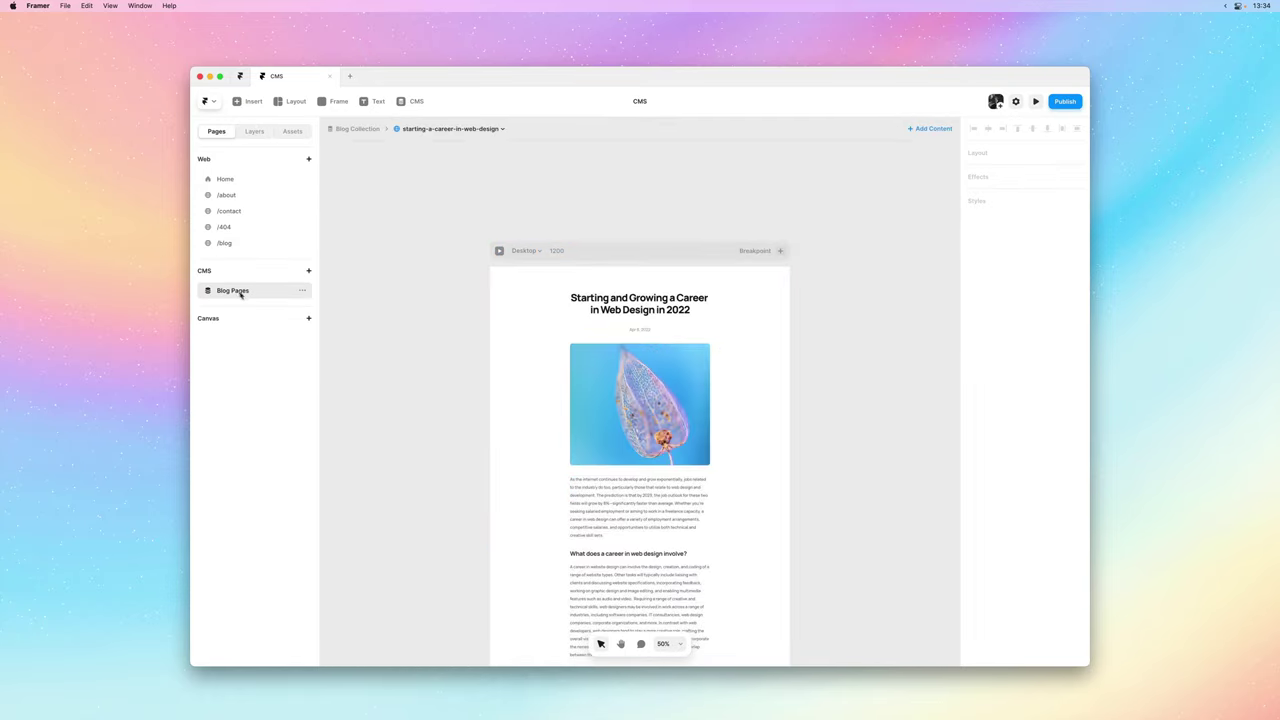
key(super+equal)
click(655, 350)
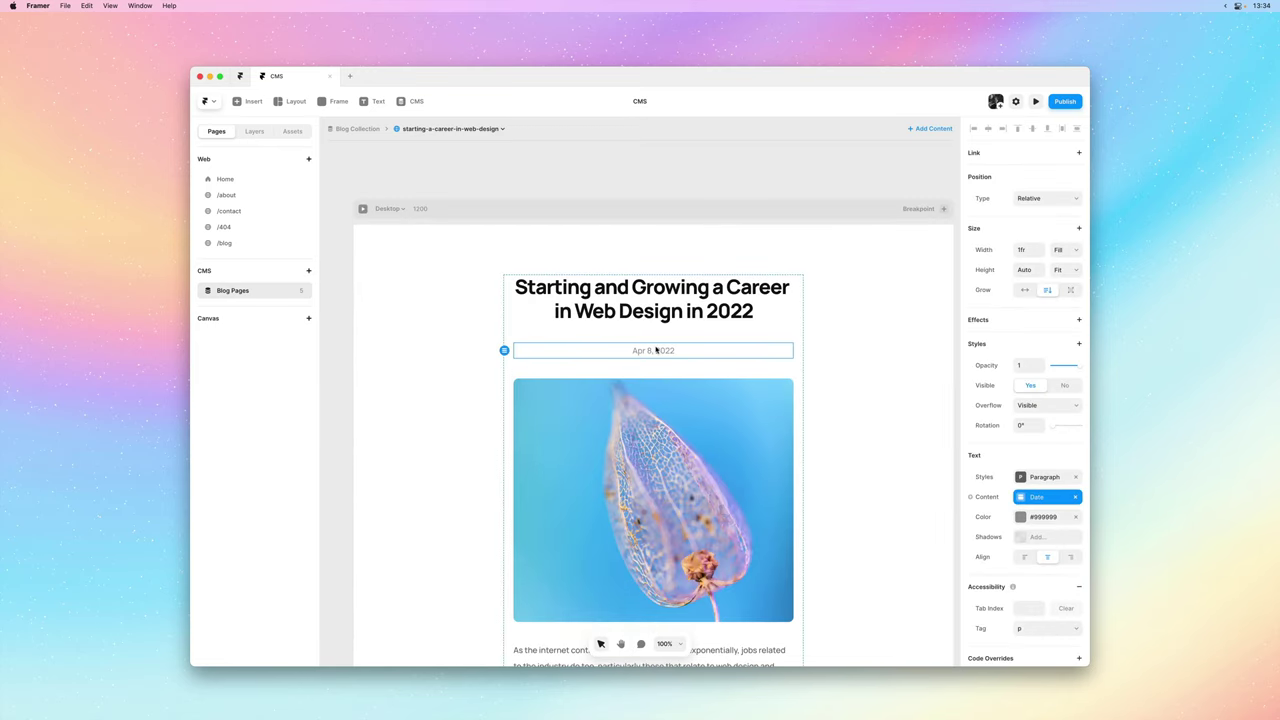
key(super+d)
key(Up)
key(Up)
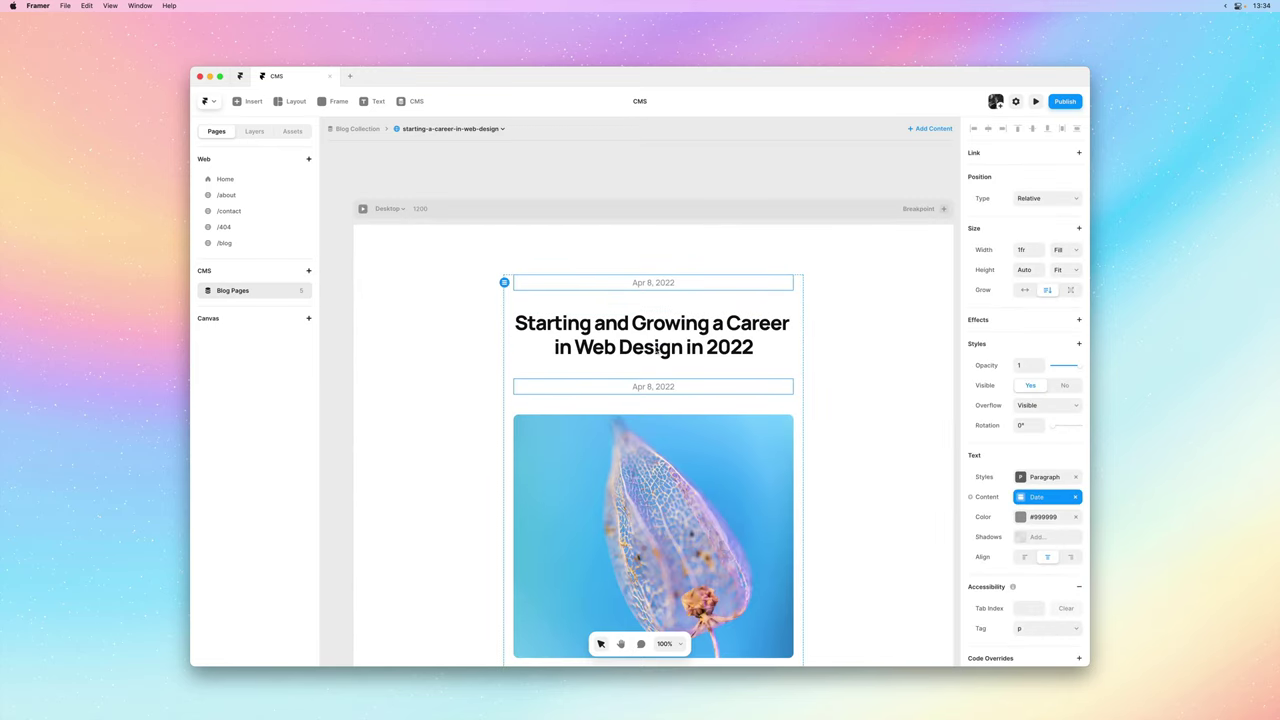
Bind the copied text to Category and paste in the blue text colour.
click(980, 505)
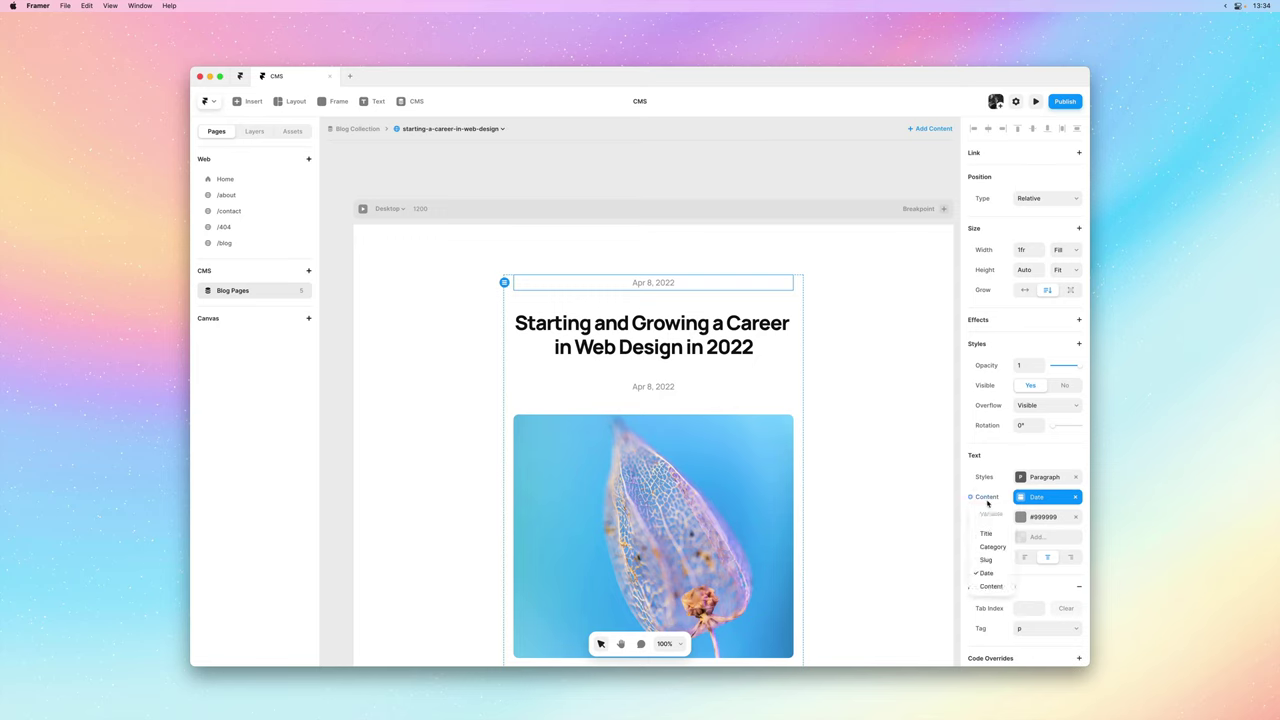
click(992, 547)
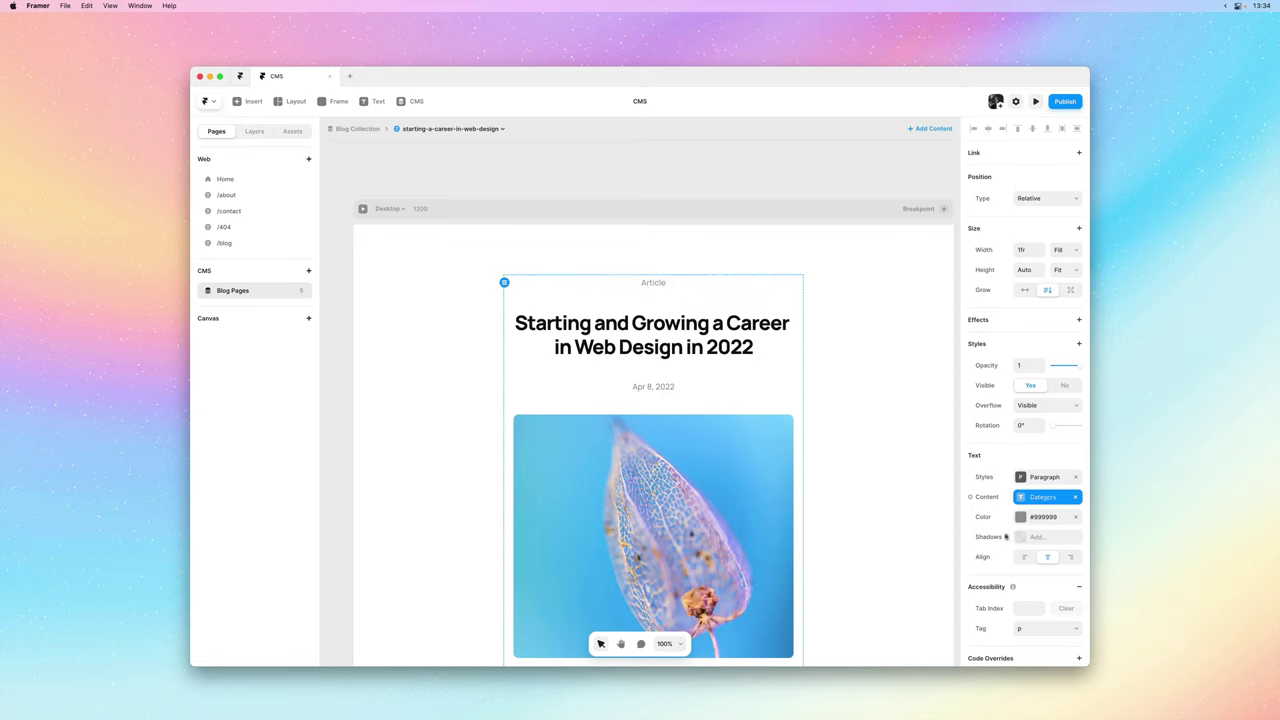
click(1033, 511)
text(#00AAFF)
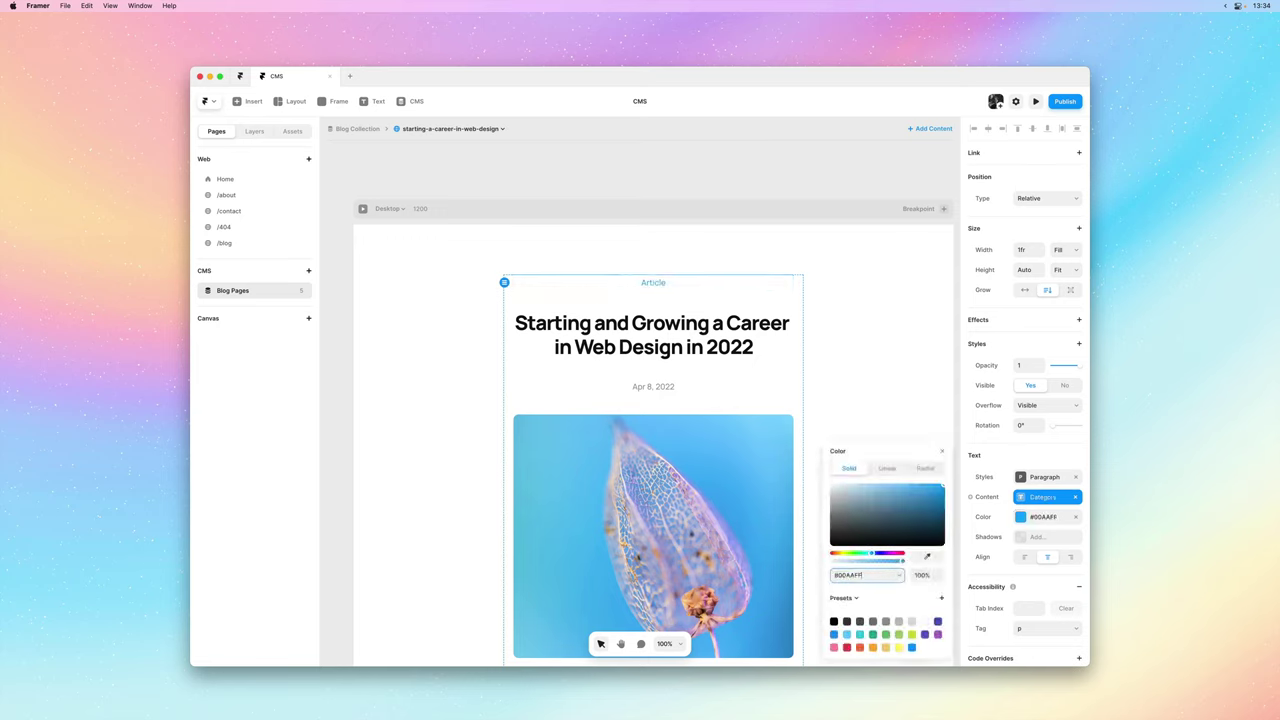
click(914, 400)
key(super+minus)
key(super+minus)
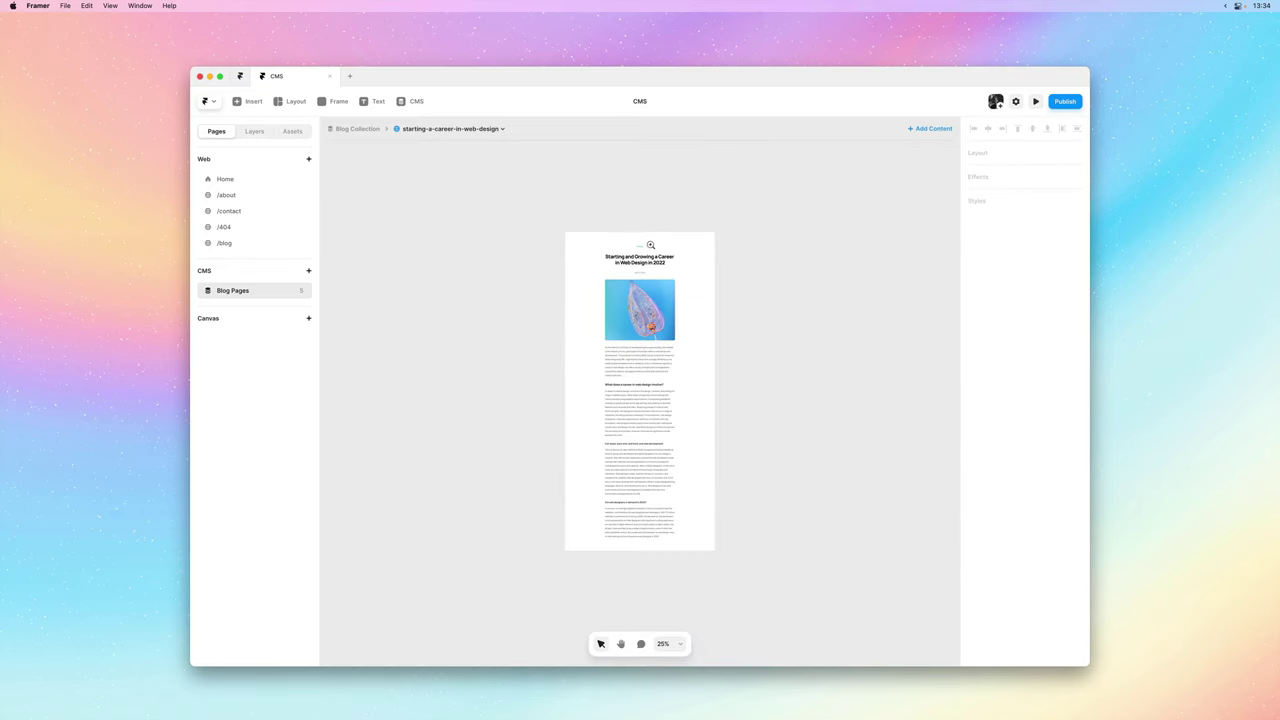
Preview the landing-page, designers-future and navigation-component posts in the blog detail template.
scroll(651, 243, up, 3)
click(469, 131)
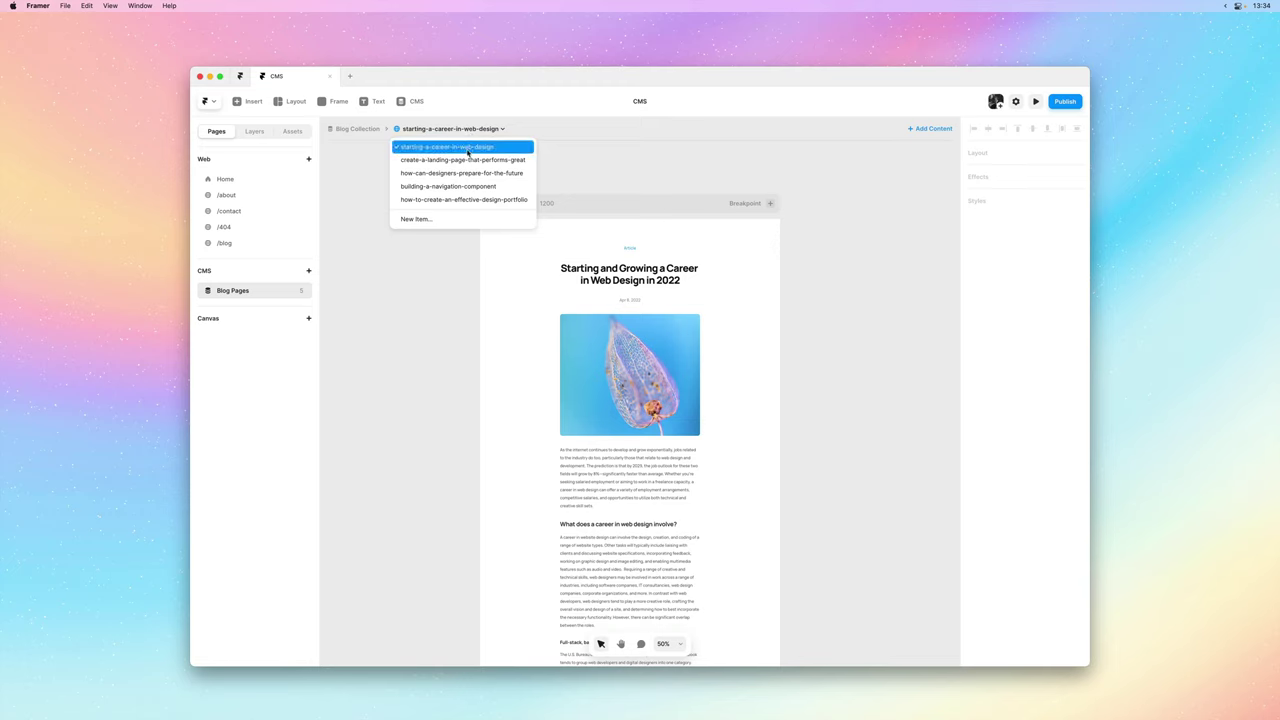
click(466, 160)
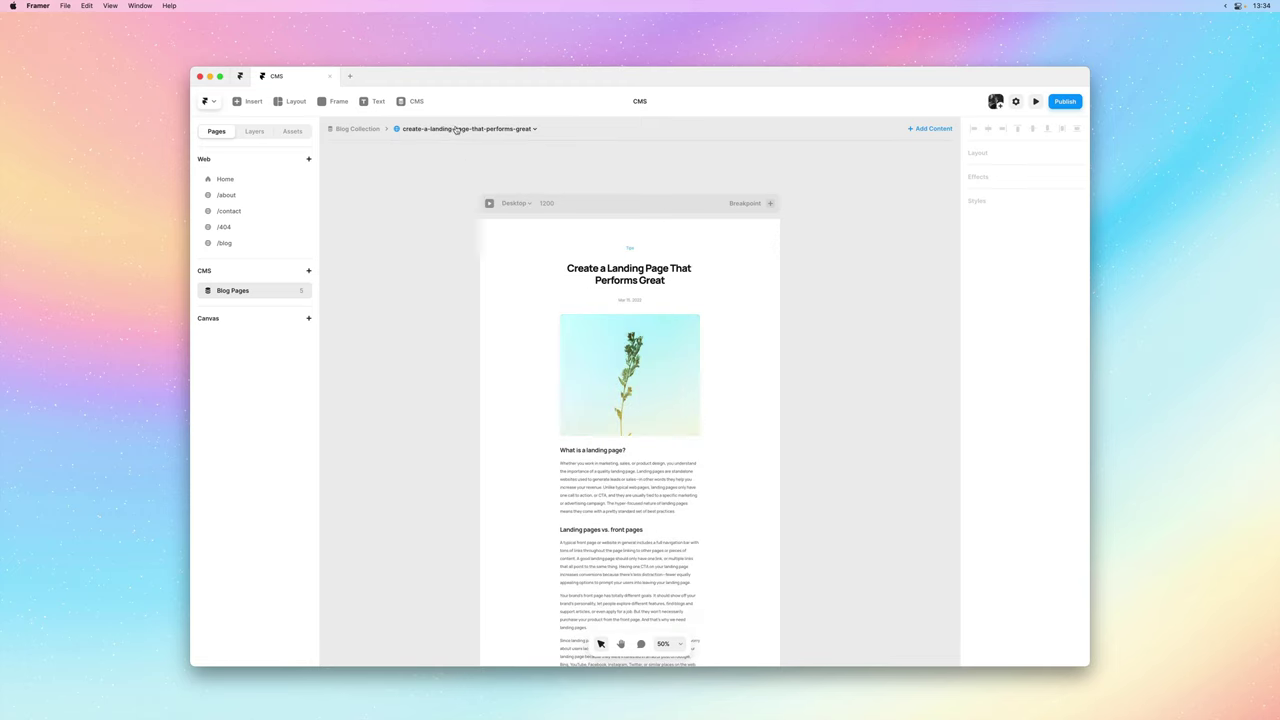
click(458, 130)
click(452, 172)
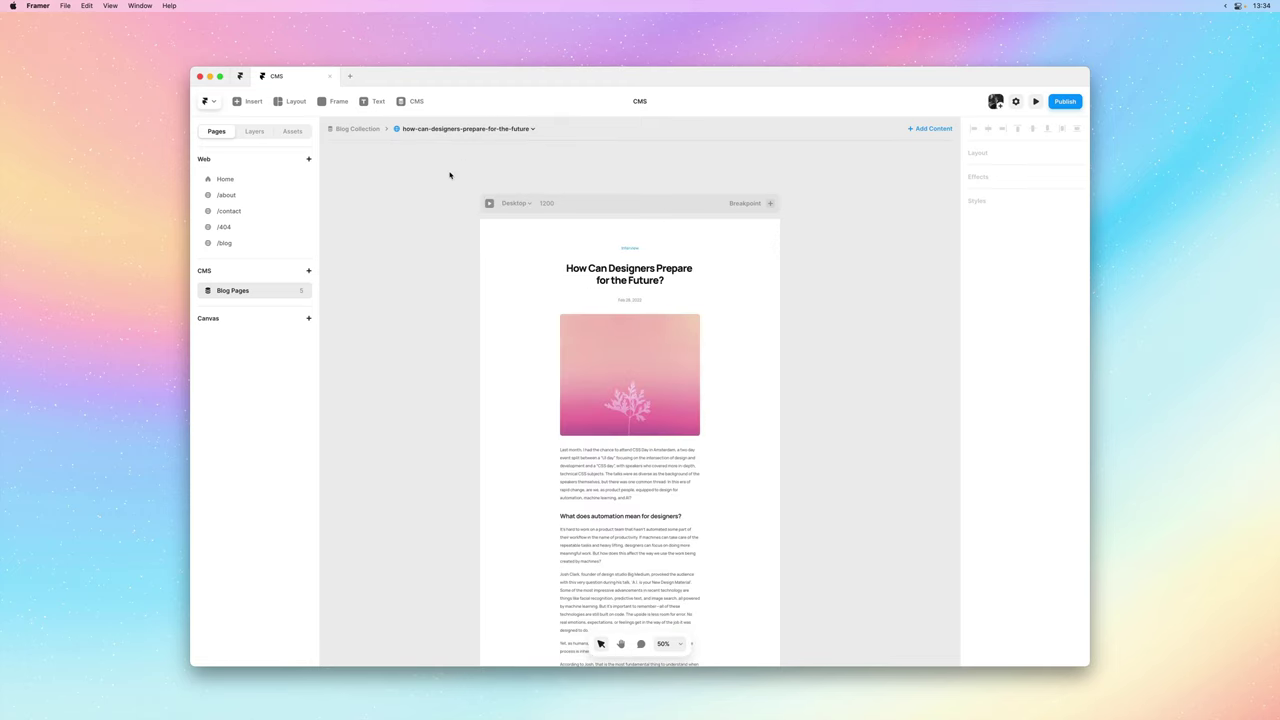
click(443, 129)
click(438, 186)
Show the 'How to Create an Effective Design Portfolio' post and zoom out to 25%.
click(434, 130)
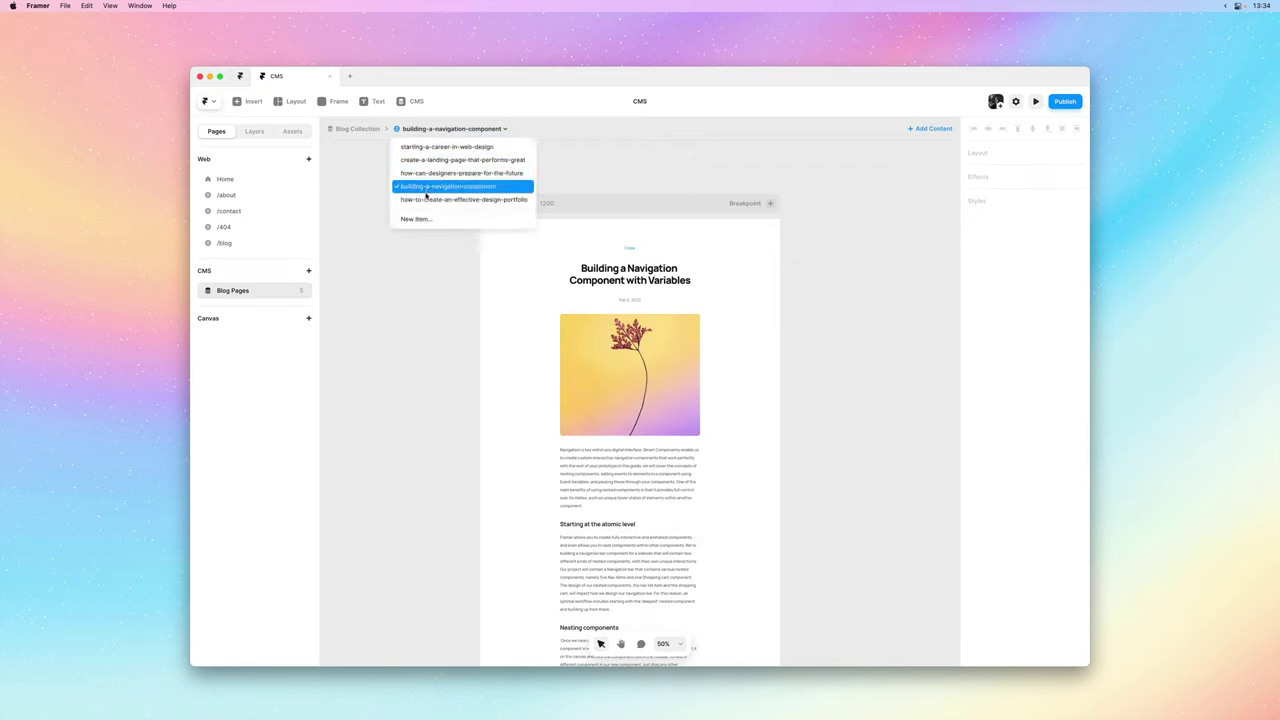
click(426, 200)
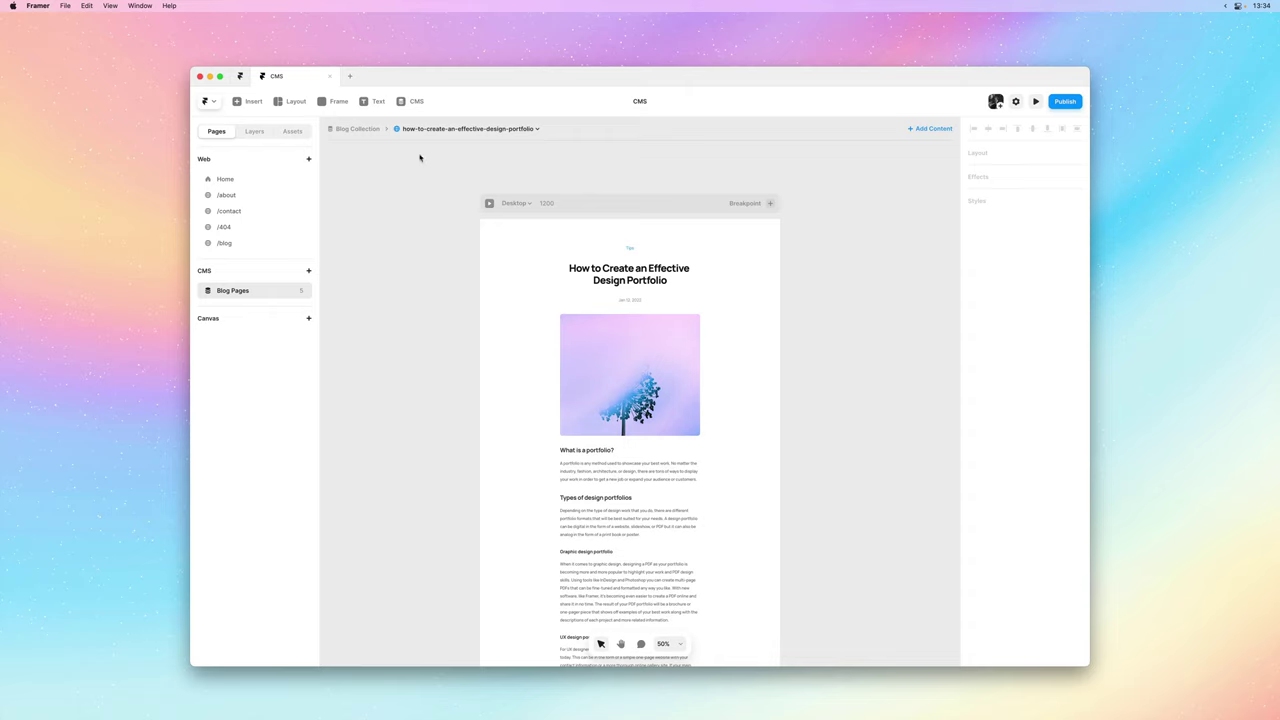
key(super+minus)
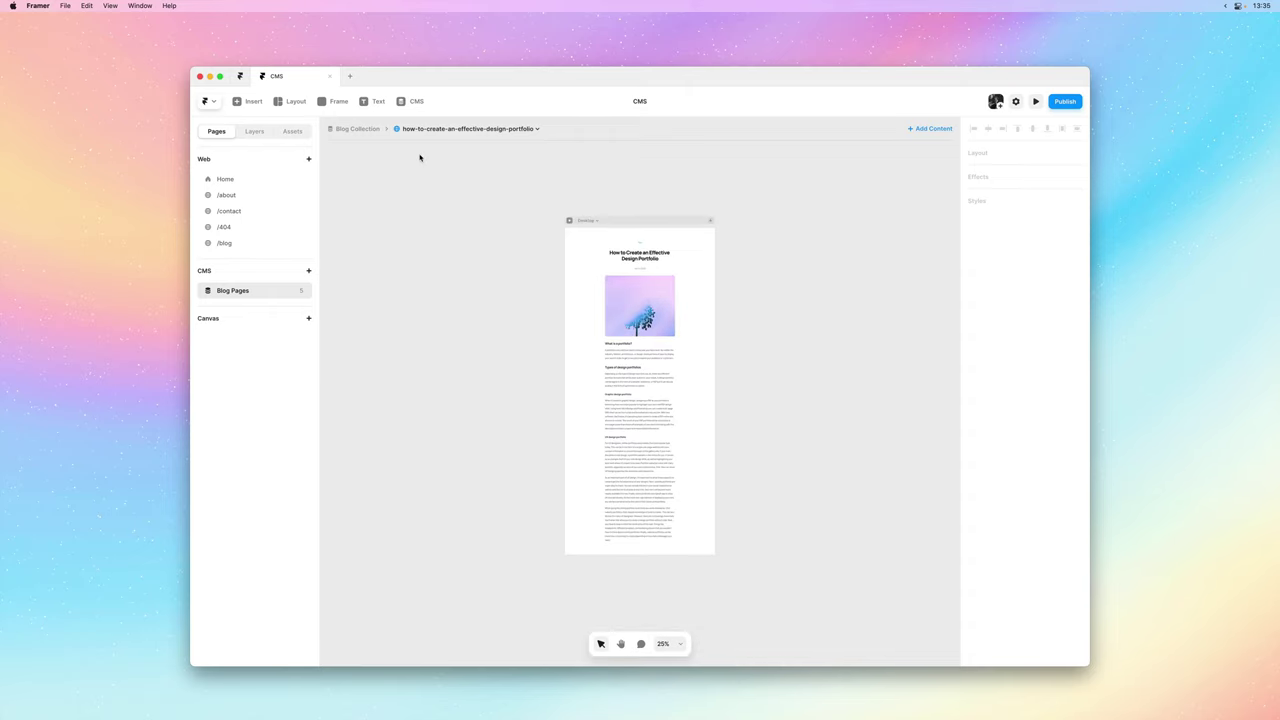
Copy the blog card from /contact and paste it beside the /blog page.
click(263, 210)
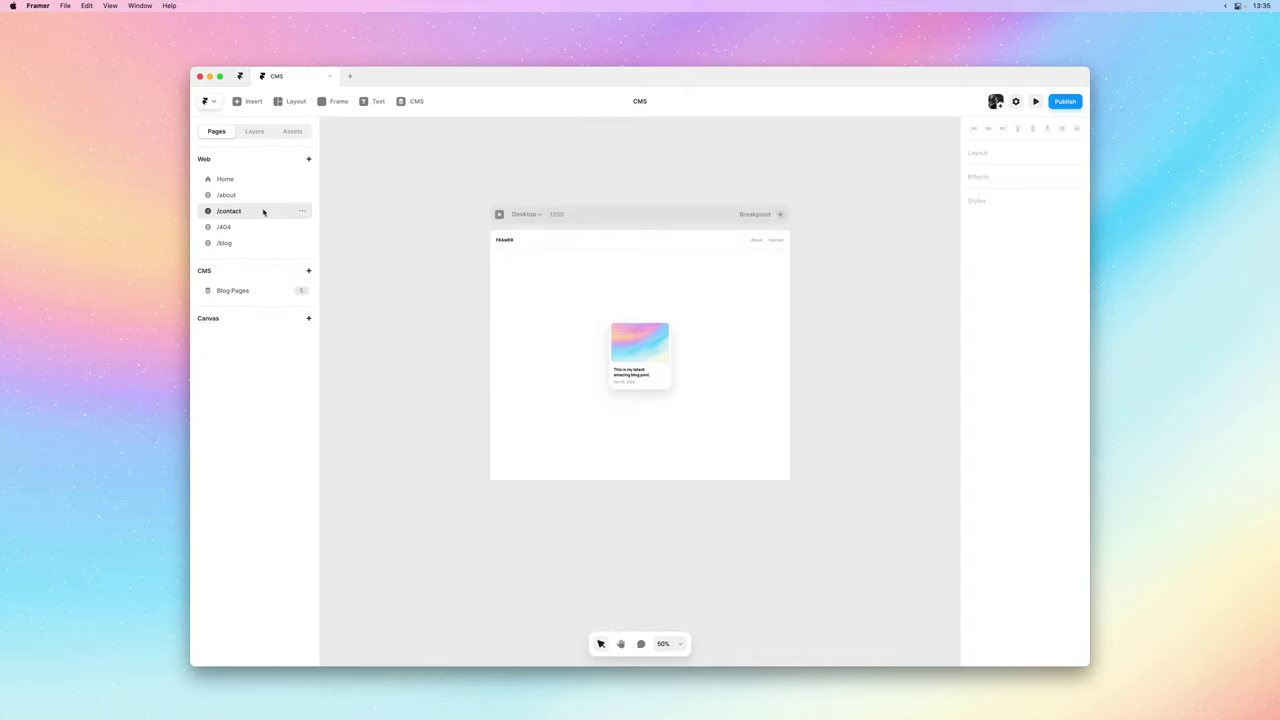
click(614, 336)
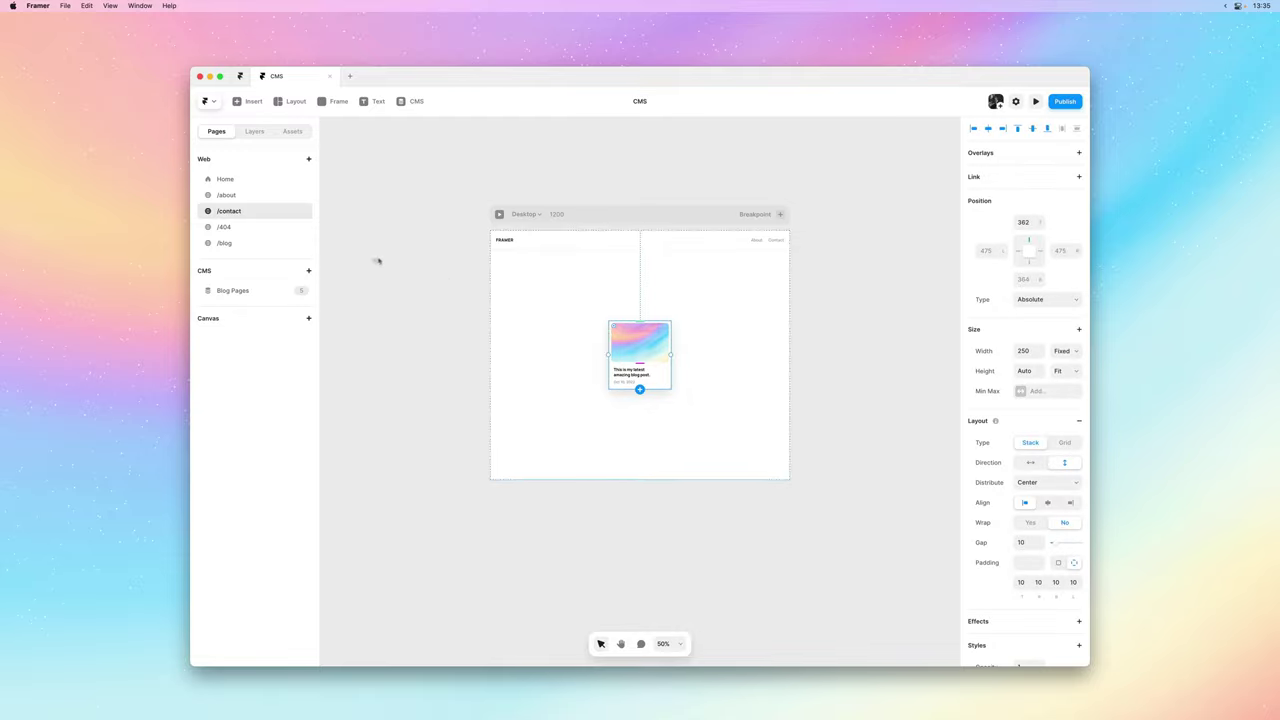
click(262, 242)
drag(386, 260, 566, 271)
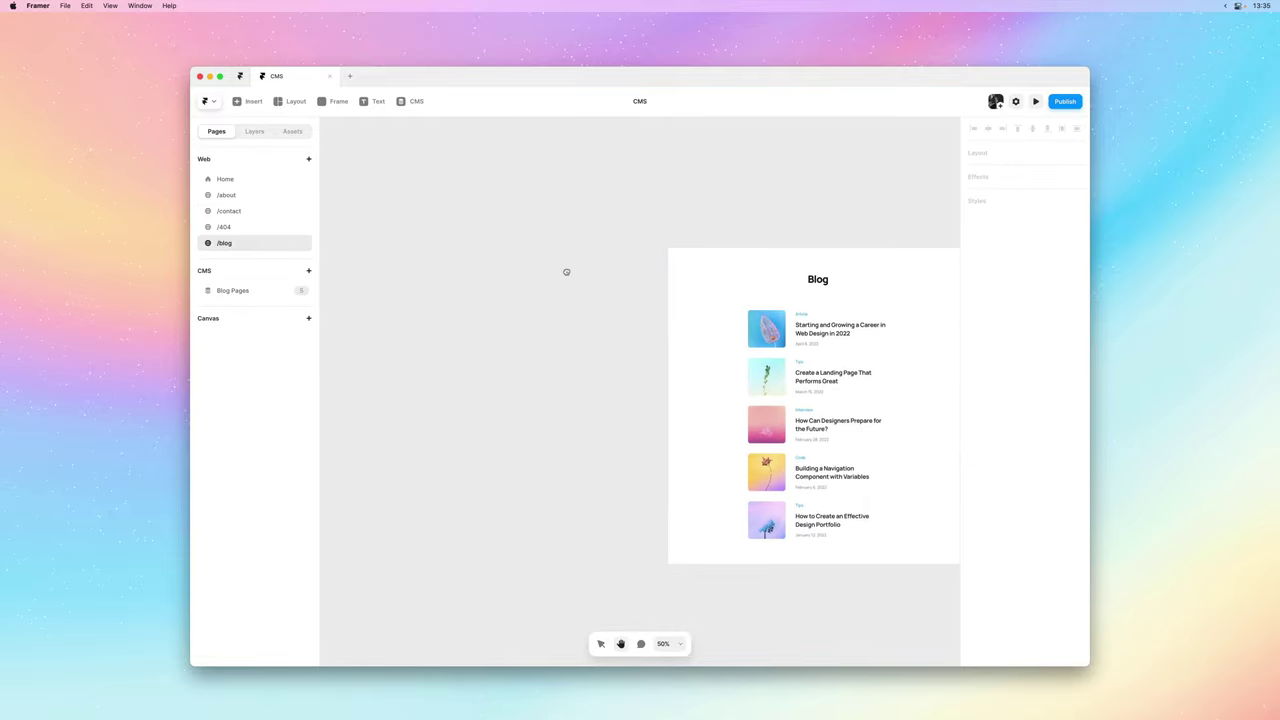
key(super+v)
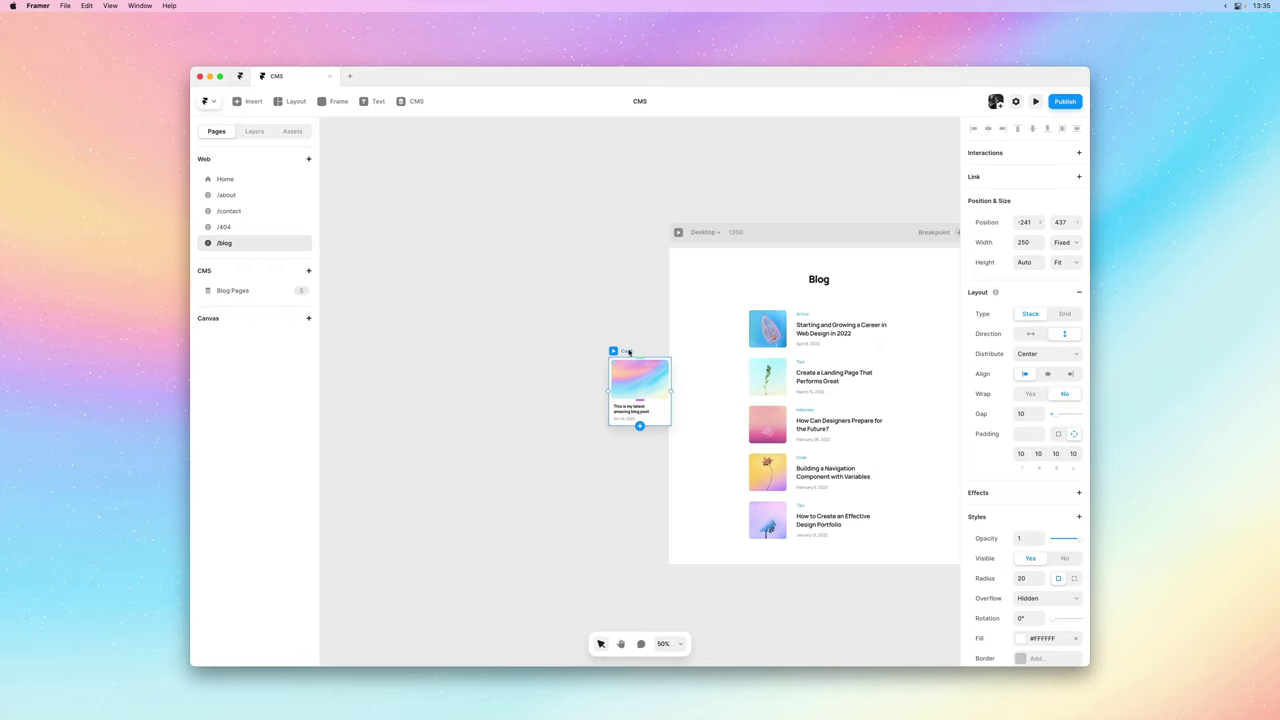
drag(629, 352, 612, 243)
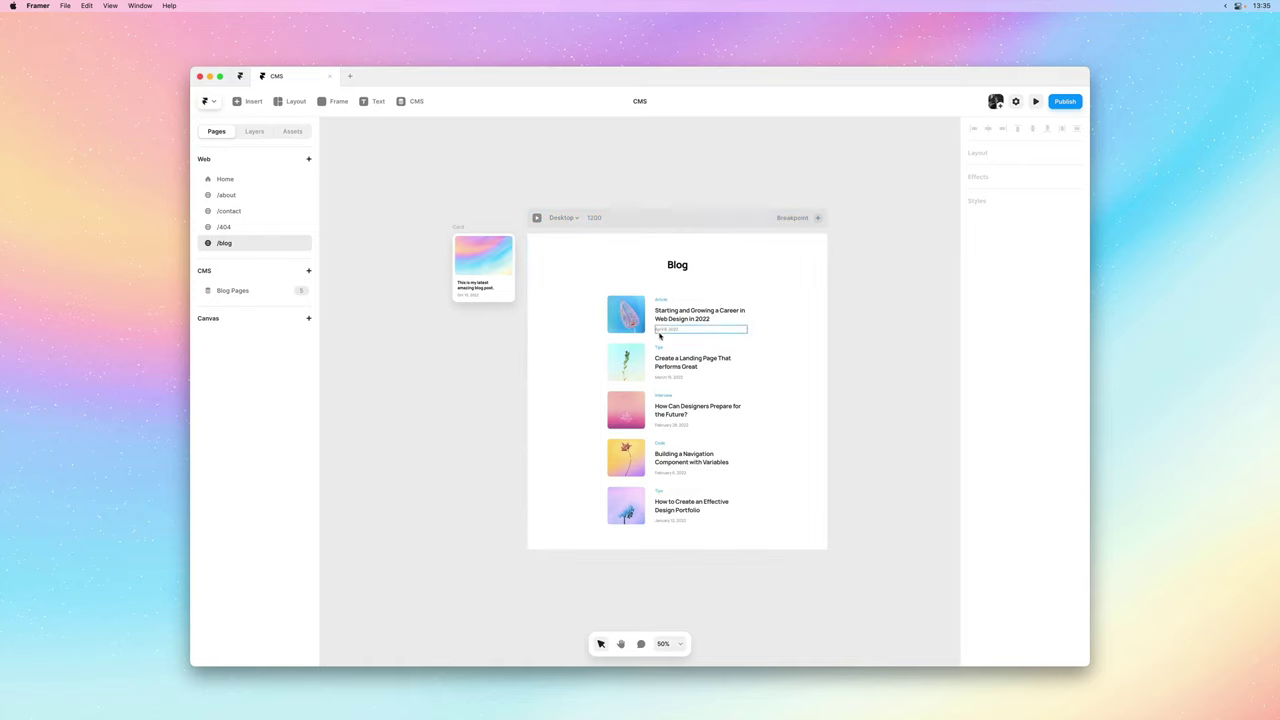
Delete the old post list's Wrap container on /blog.
click(256, 131)
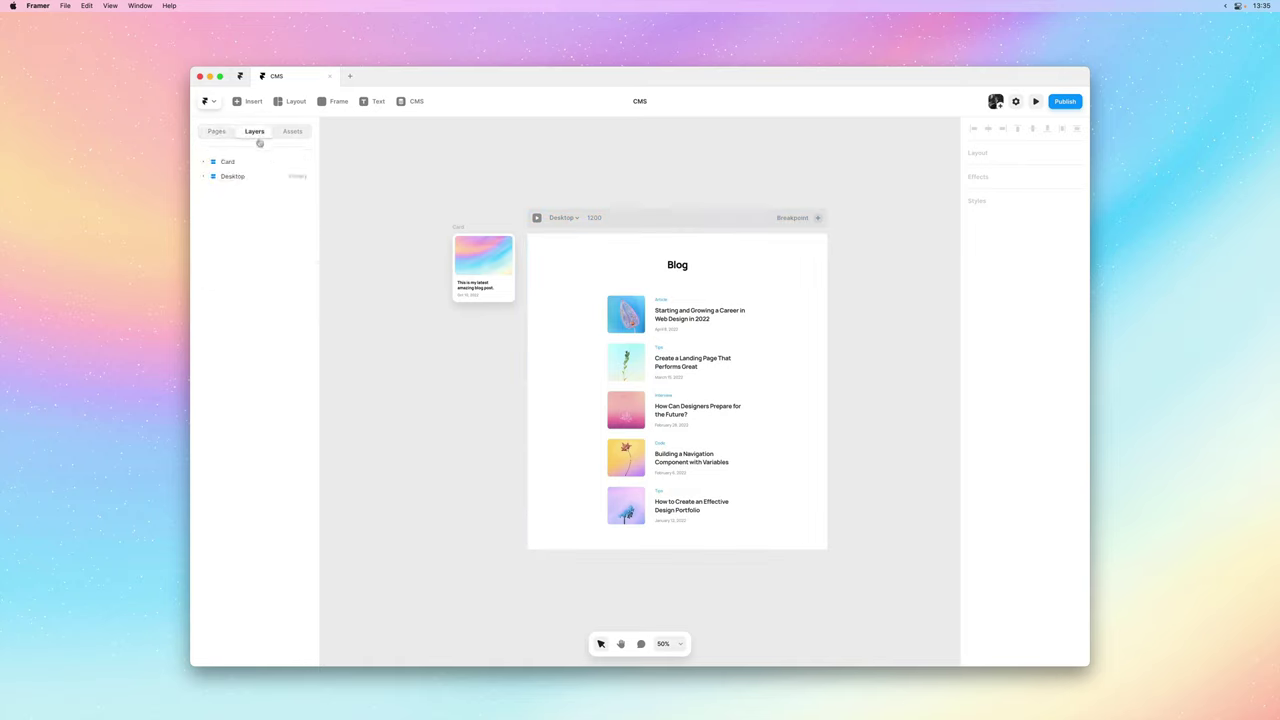
click(640, 314)
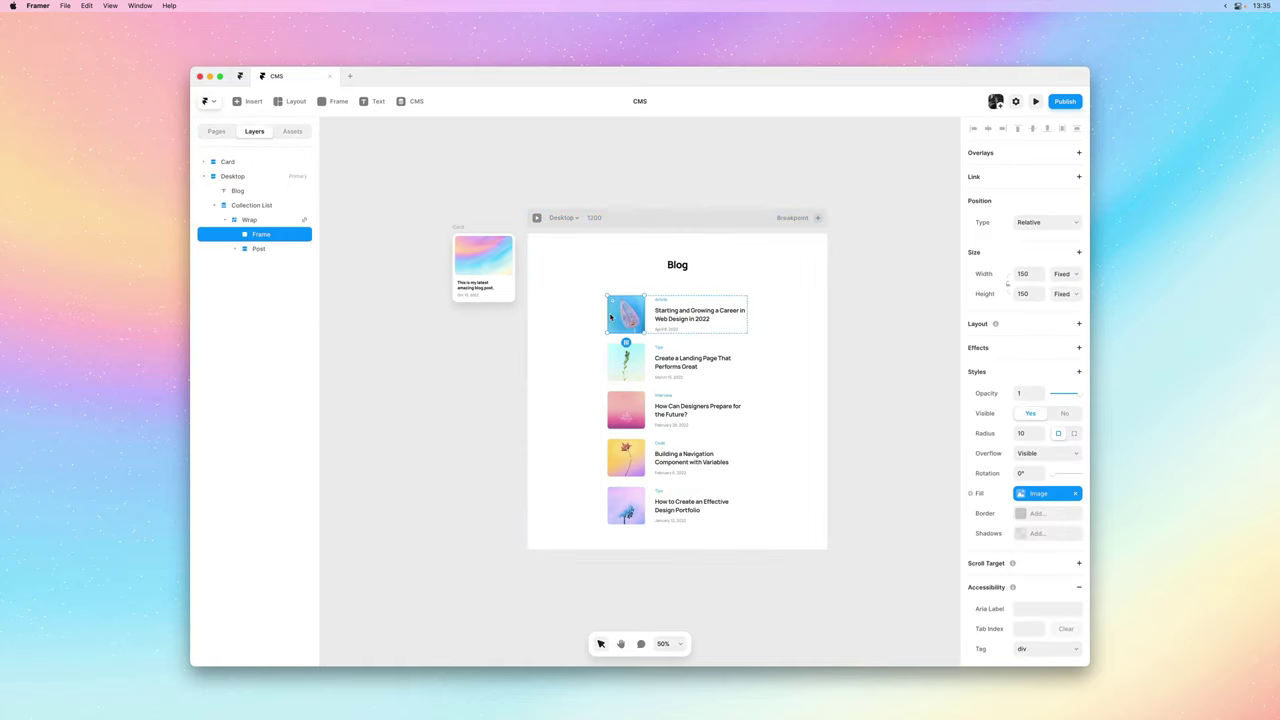
click(263, 220)
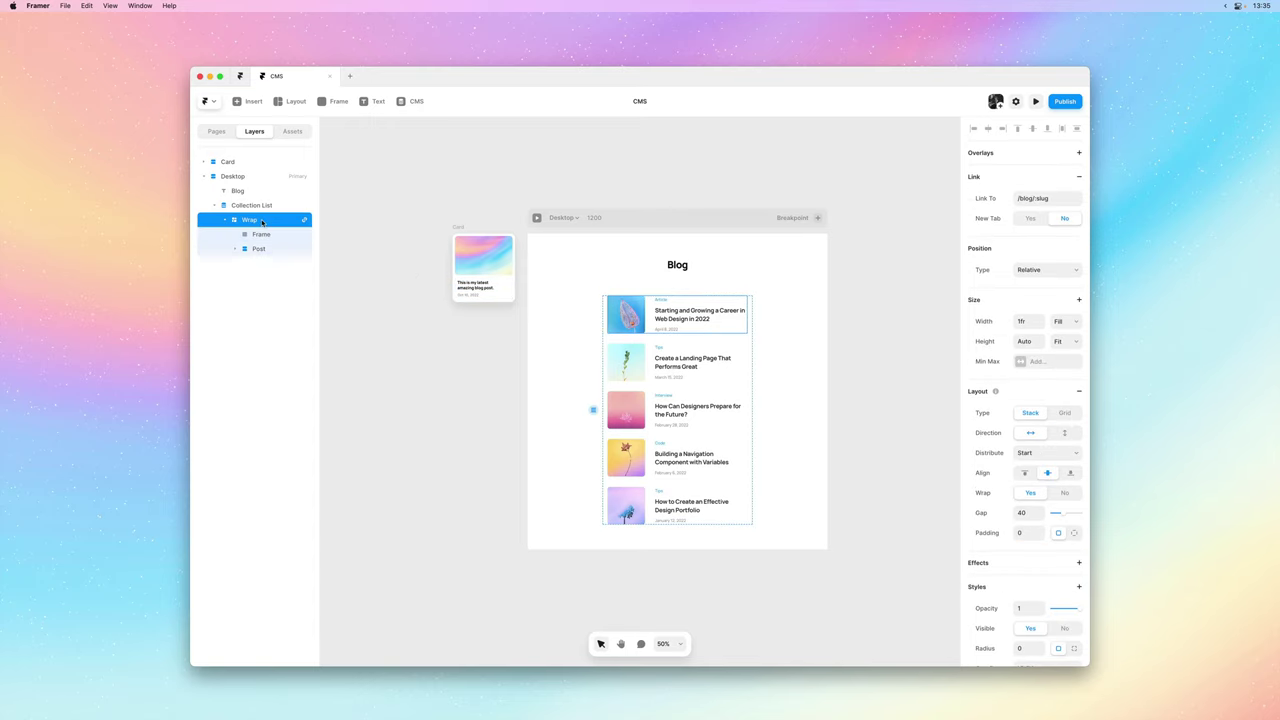
key(Delete)
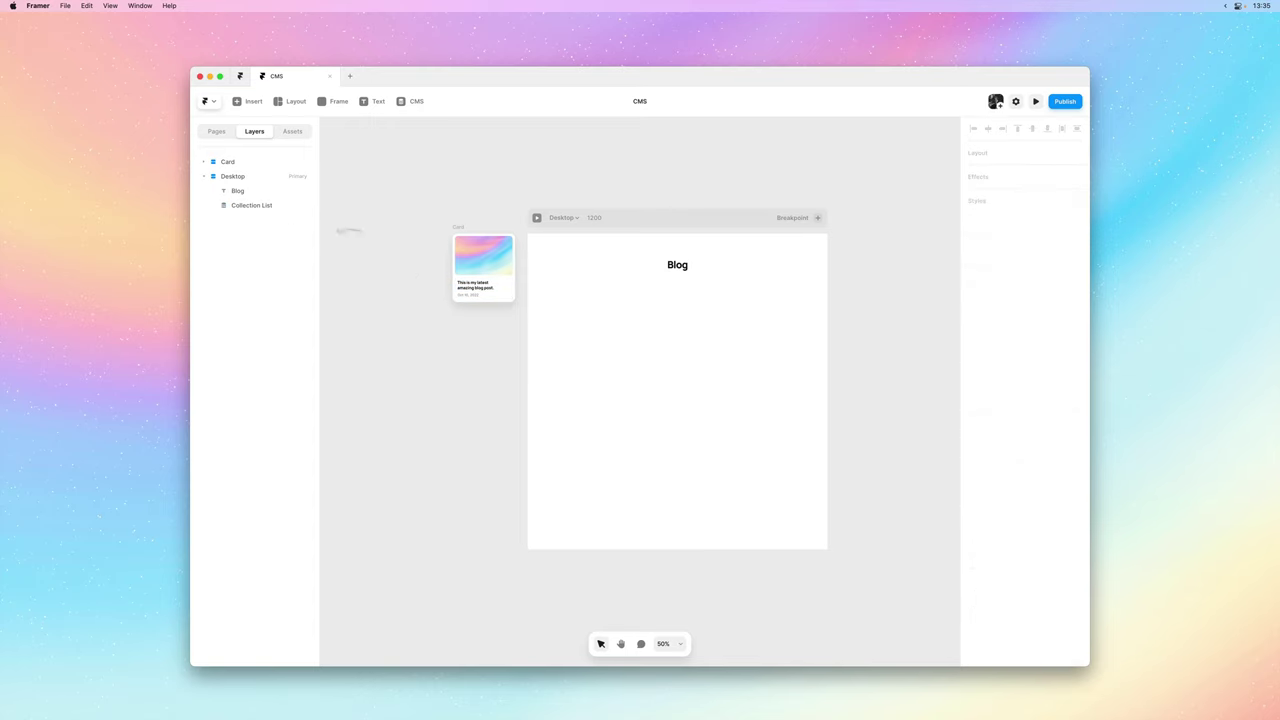
Paste the Card design into the empty Collection List.
click(458, 229)
click(651, 317)
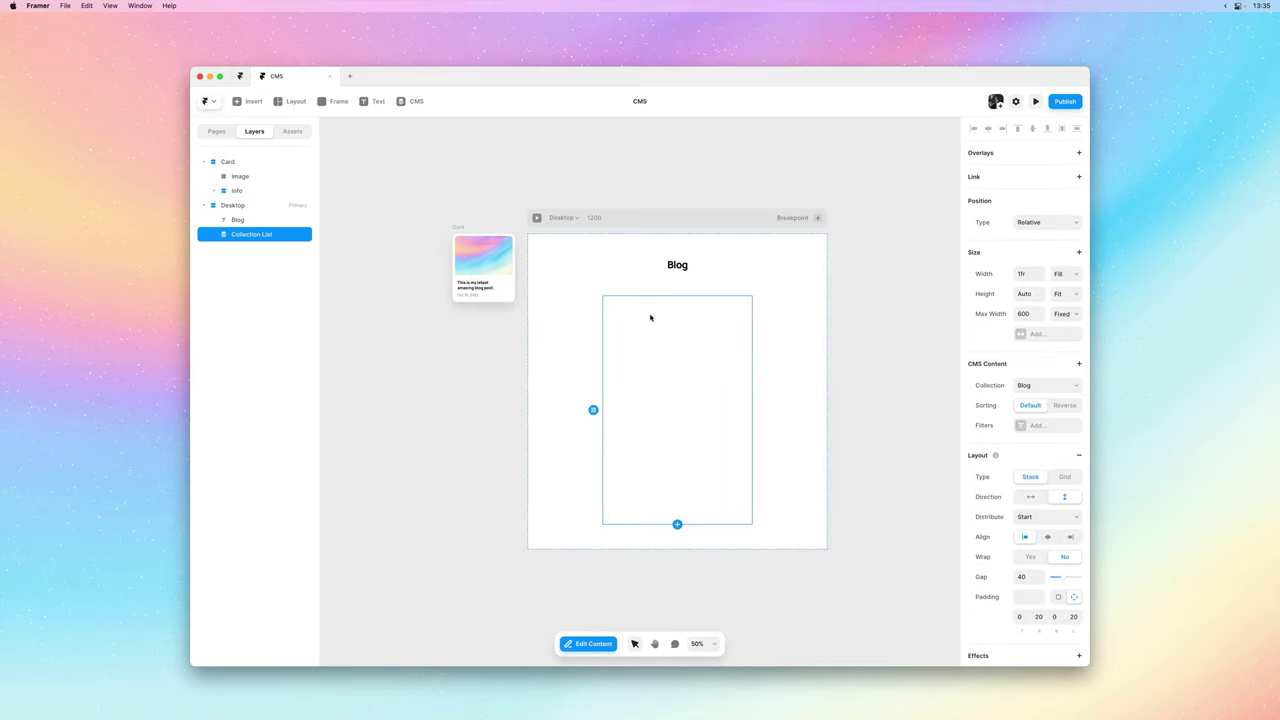
key(super+v)
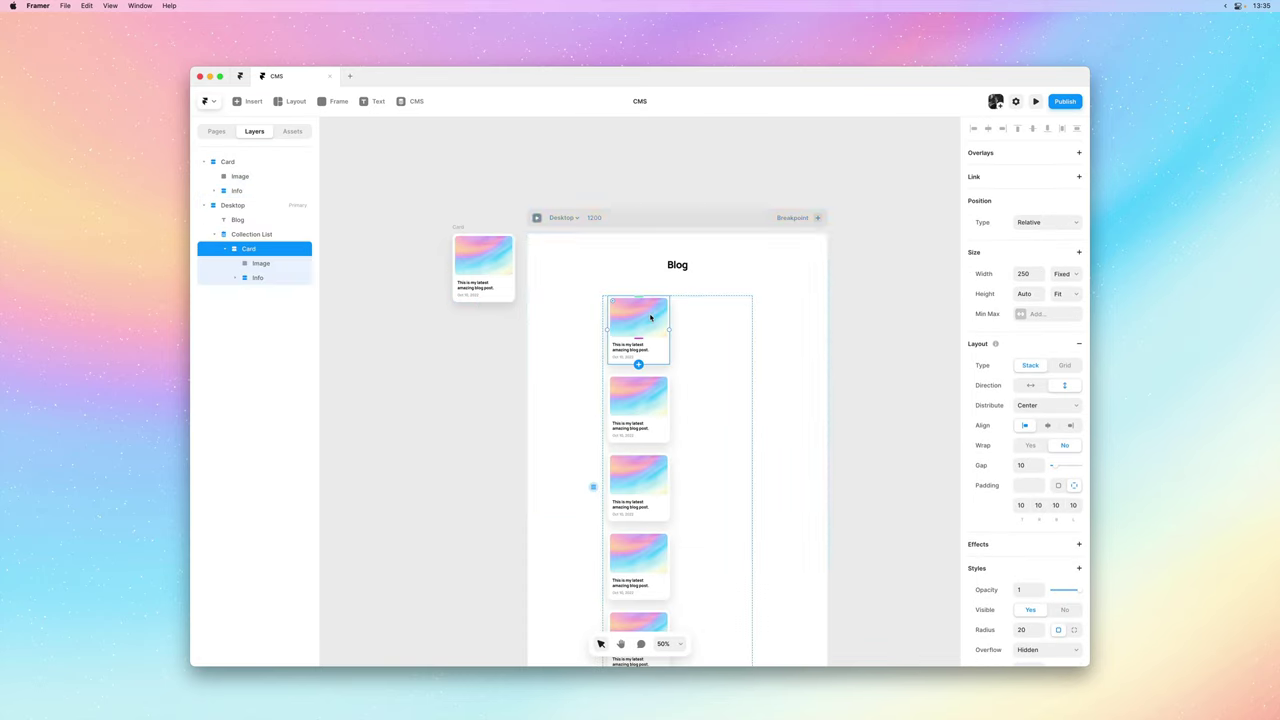
click(727, 323)
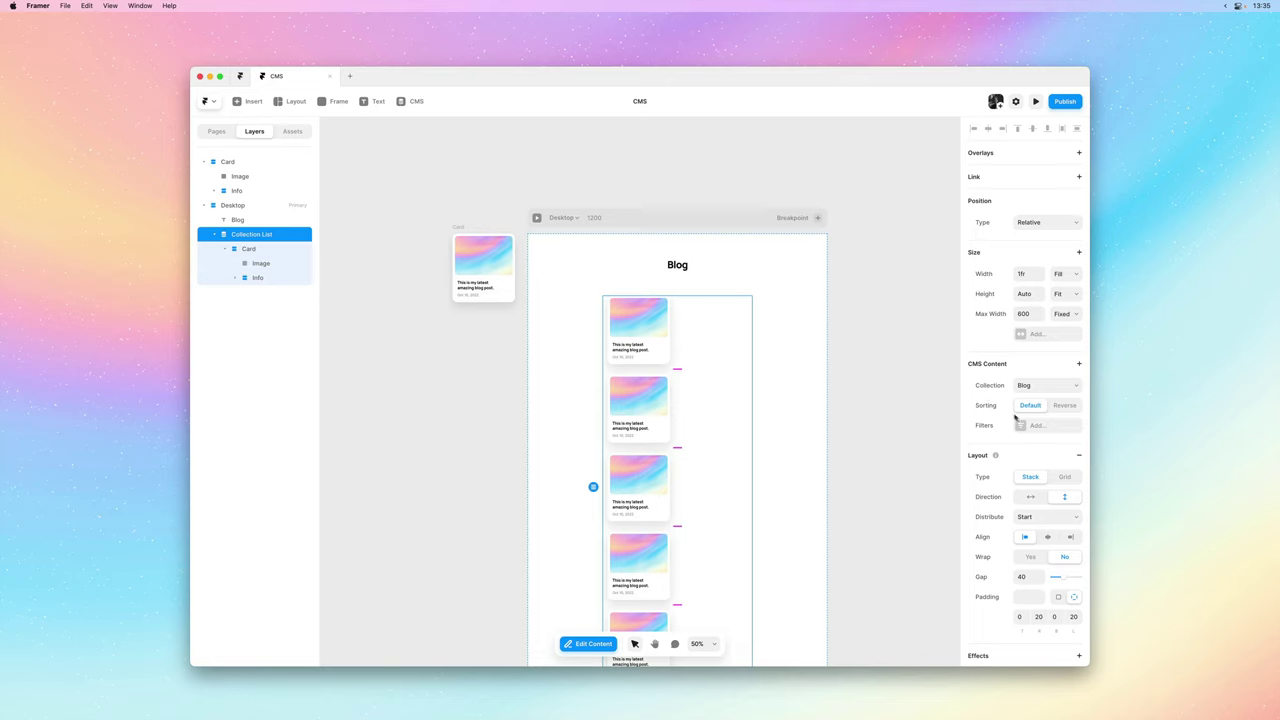
Make the Collection List a grid with padding 0 and gap 20, then select the first card's image.
click(1062, 478)
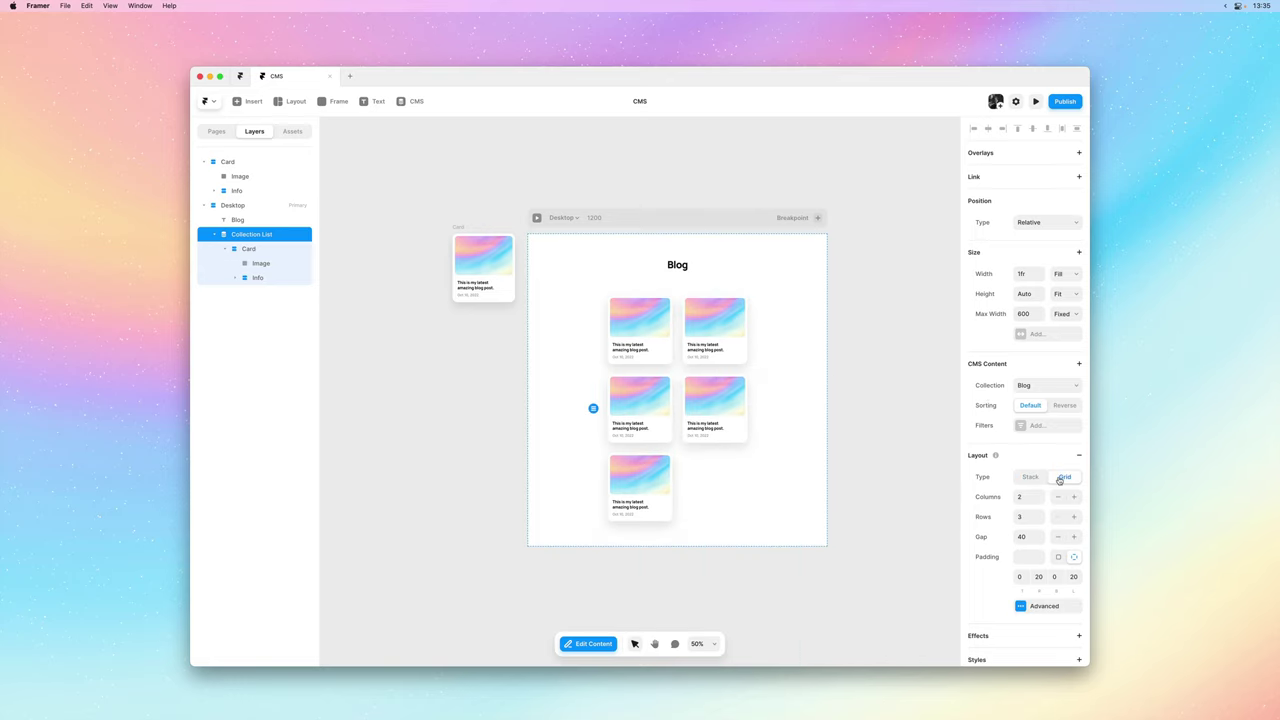
click(1058, 557)
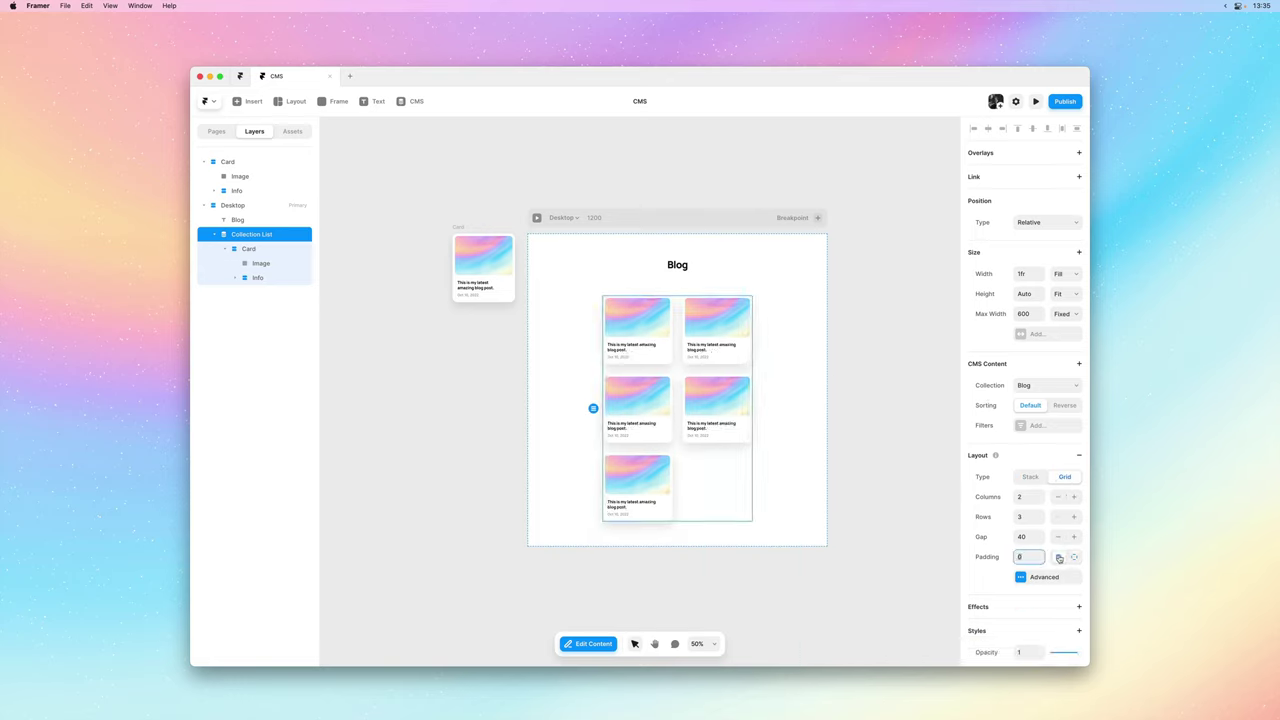
drag(1040, 546, 1040, 543)
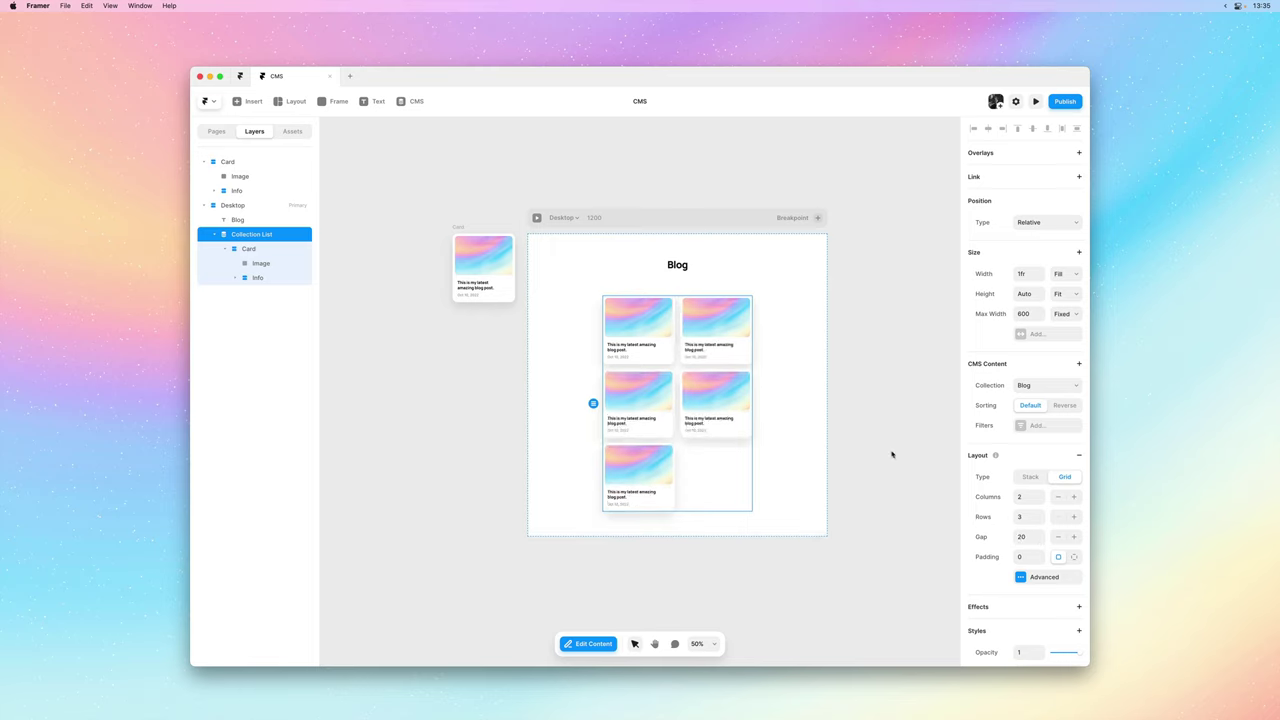
double_click(654, 330)
scroll(654, 328, up, 3)
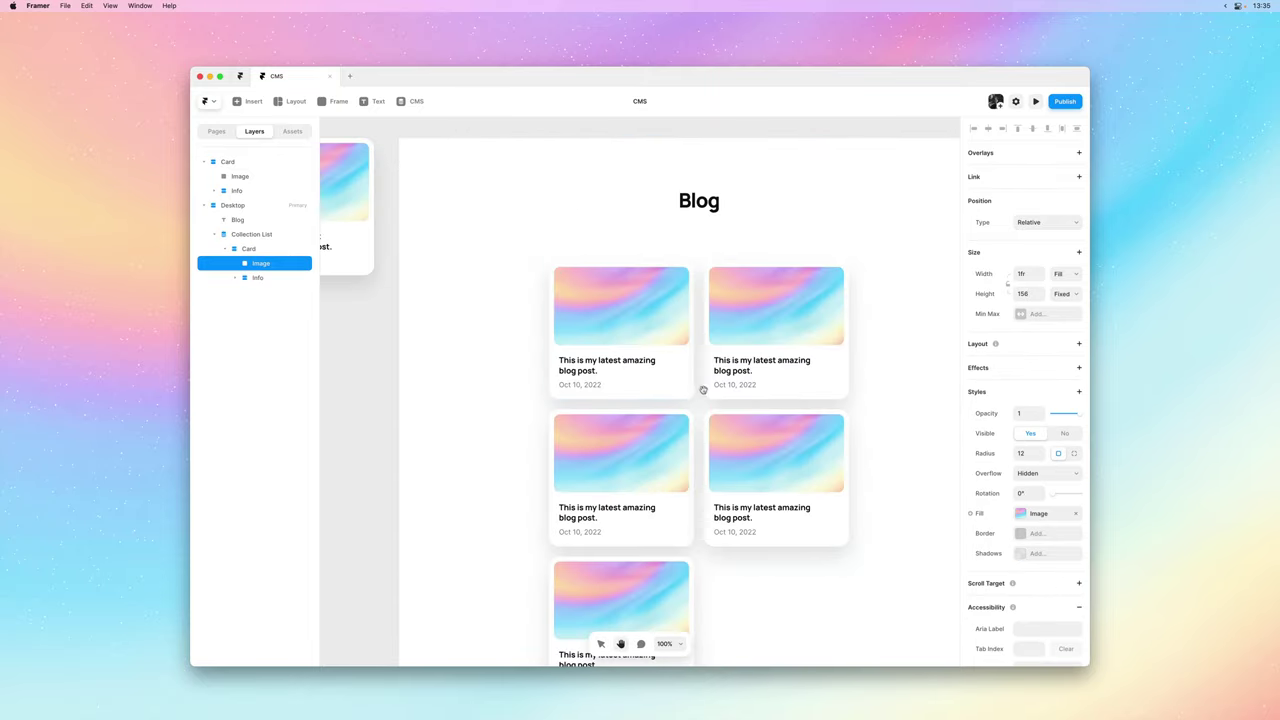
drag(703, 390, 645, 390)
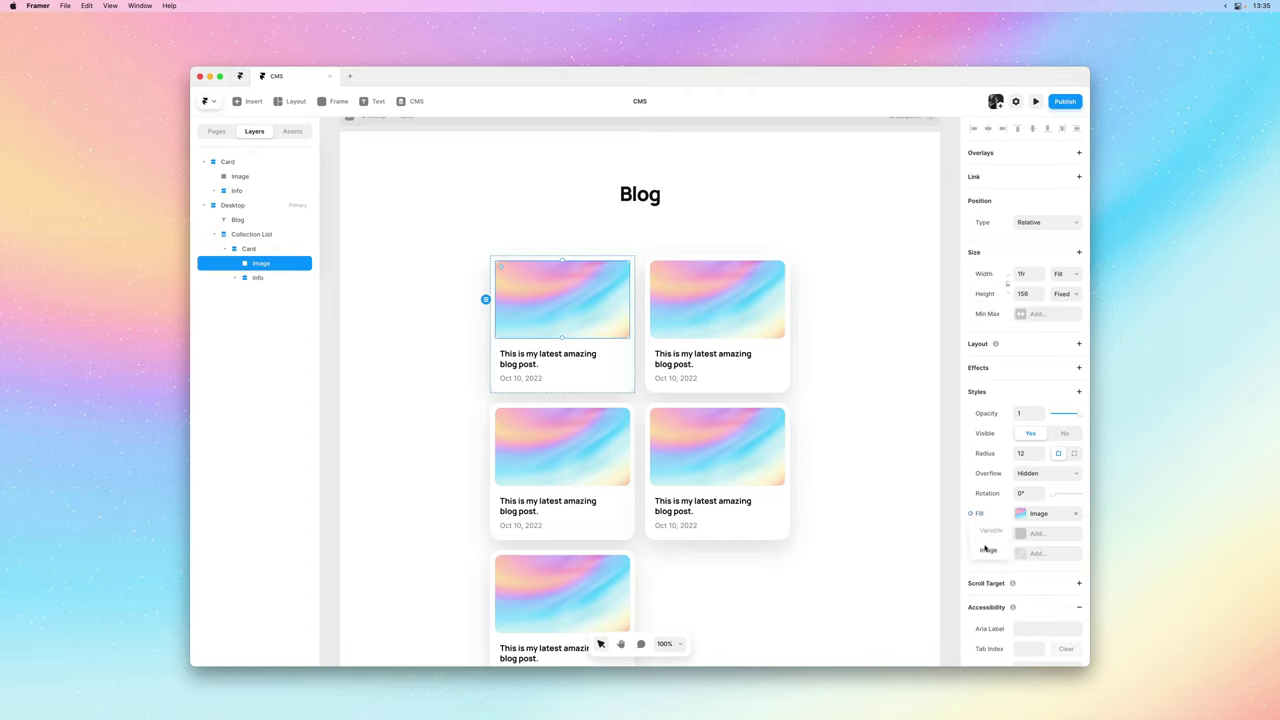
Bind the first card's image fill to the post image and its title to the CMS Title.
double_click(985, 553)
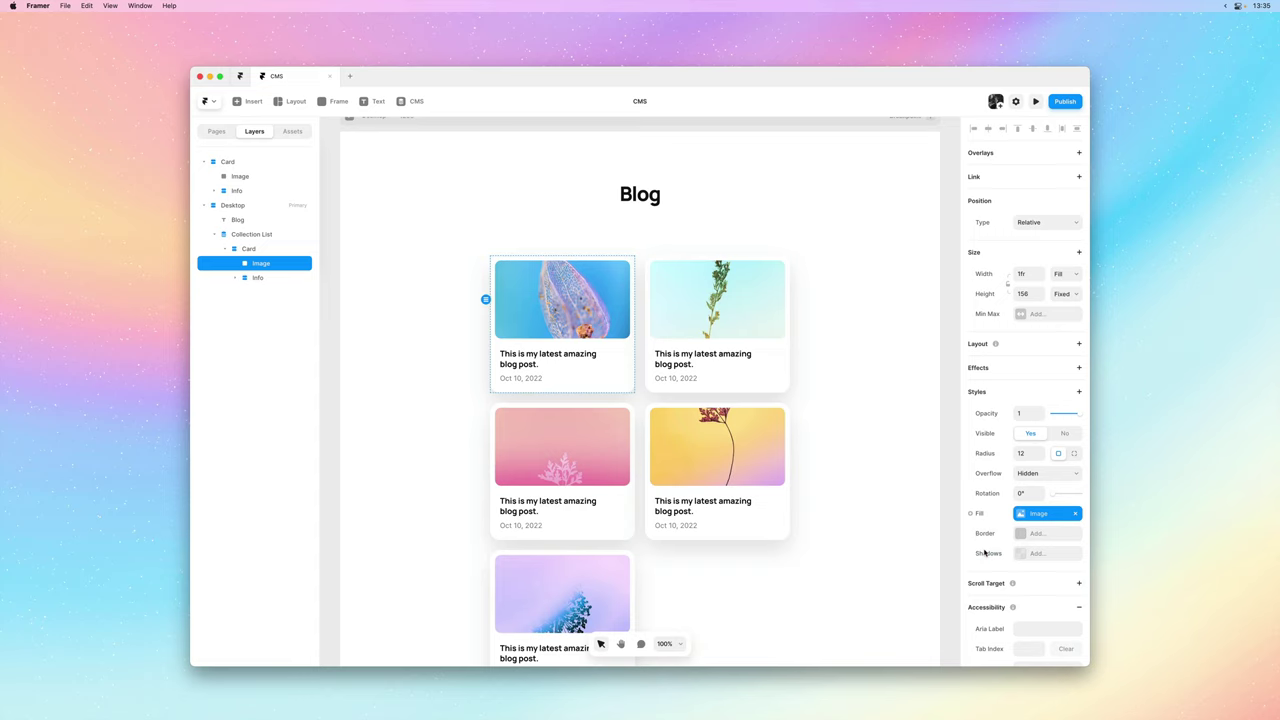
click(589, 364)
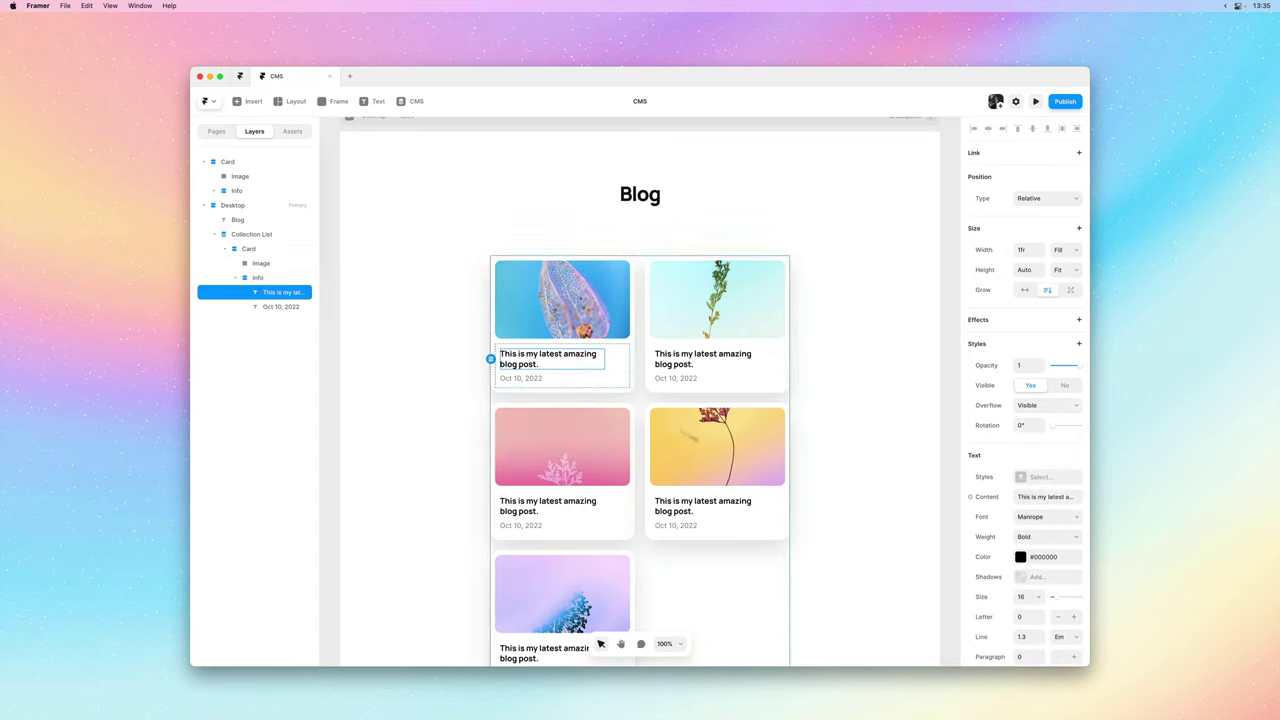
click(985, 499)
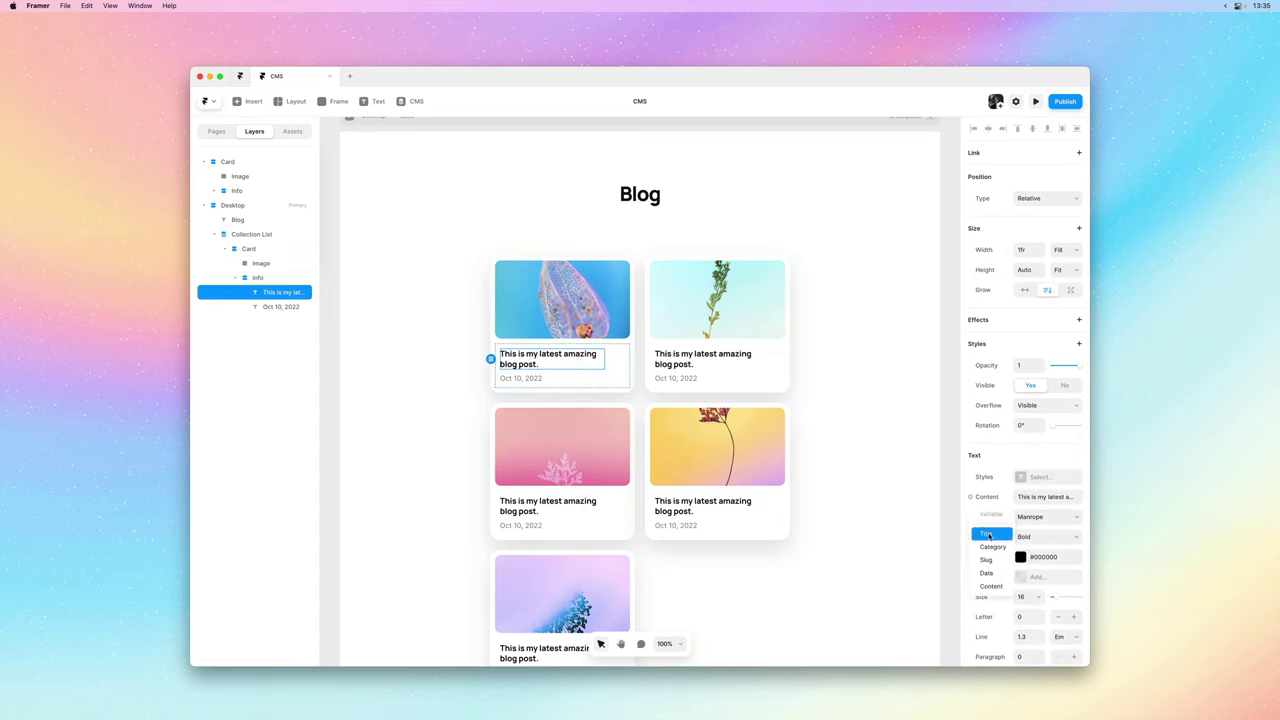
click(989, 535)
Bind the card's date text to the CMS Date variable, then reselect the title.
click(540, 390)
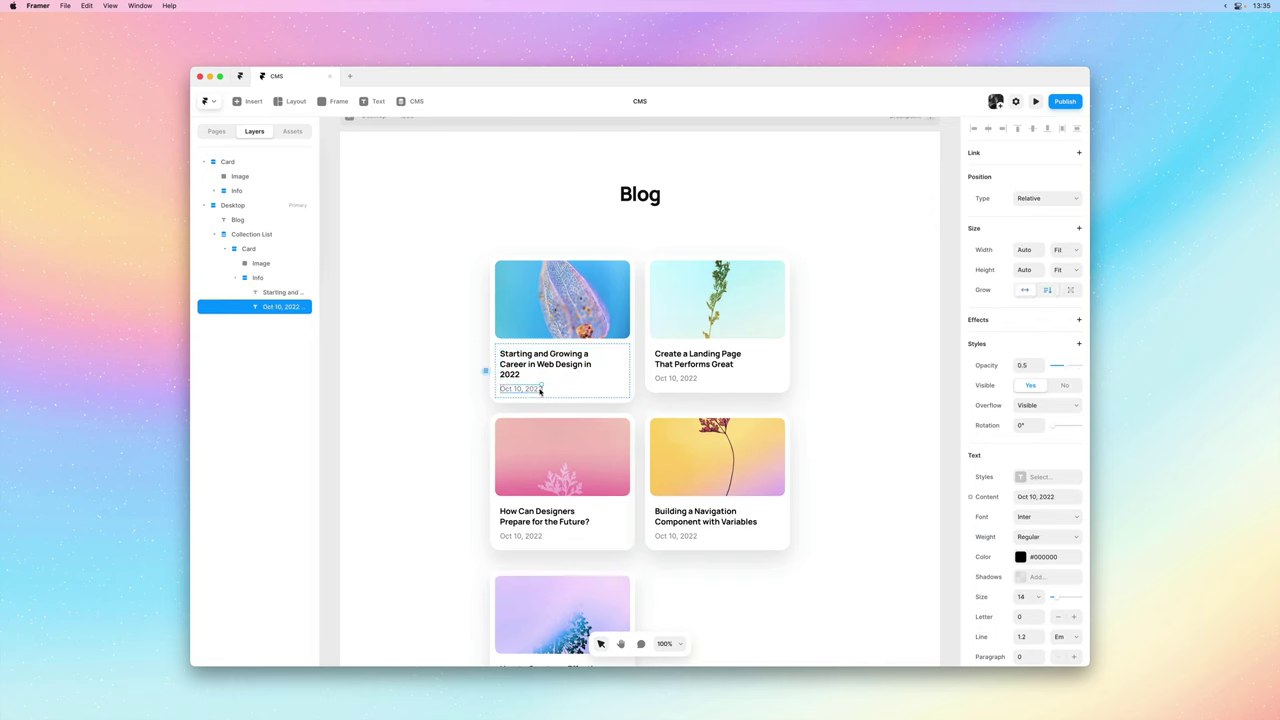
click(984, 505)
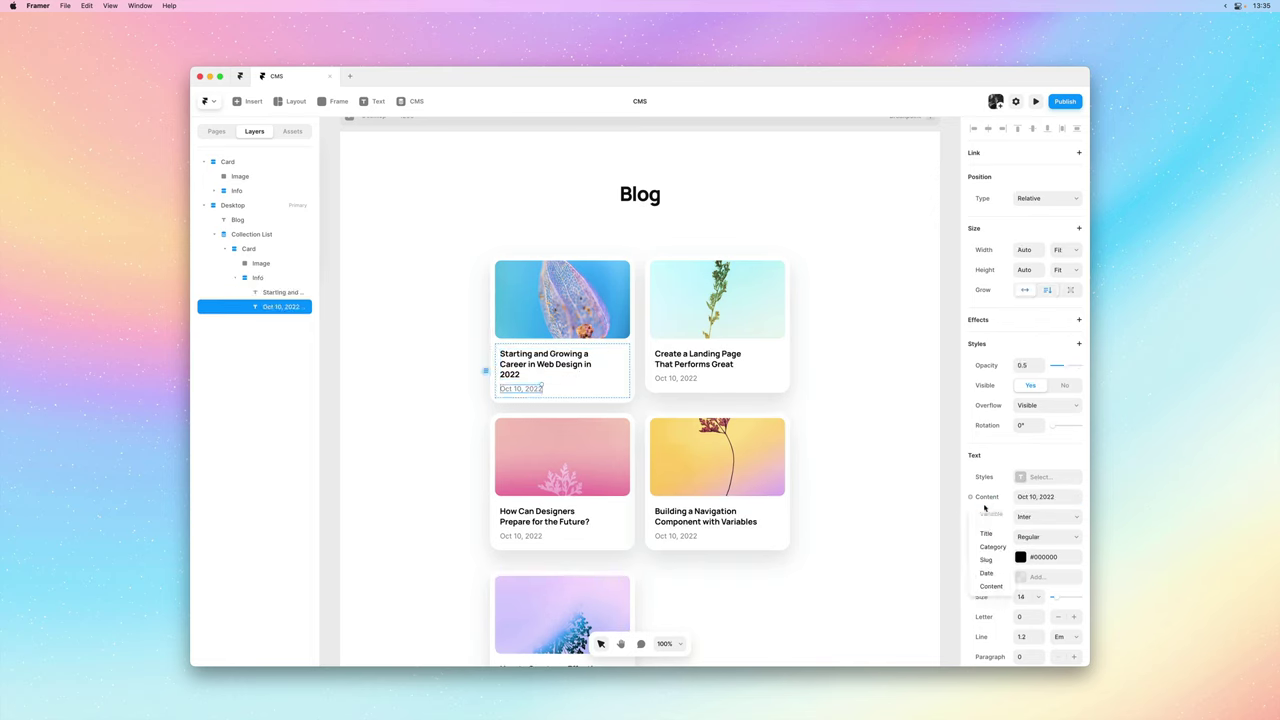
click(989, 572)
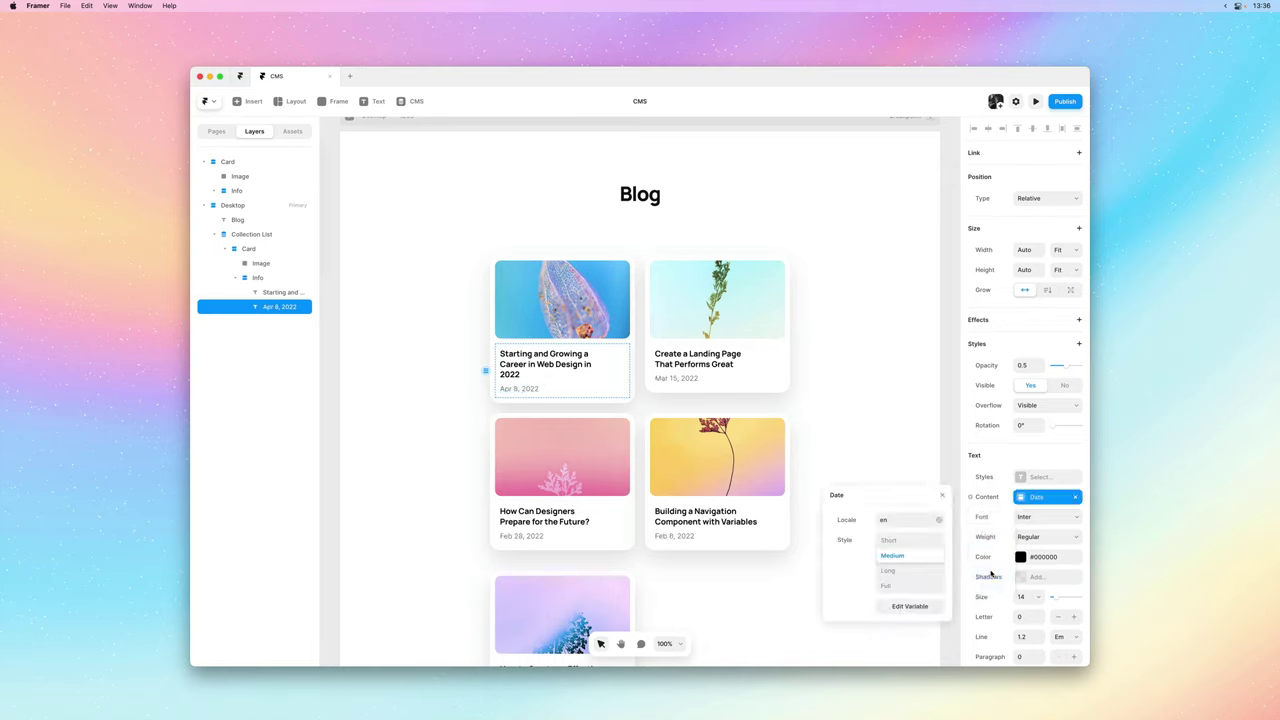
click(893, 462)
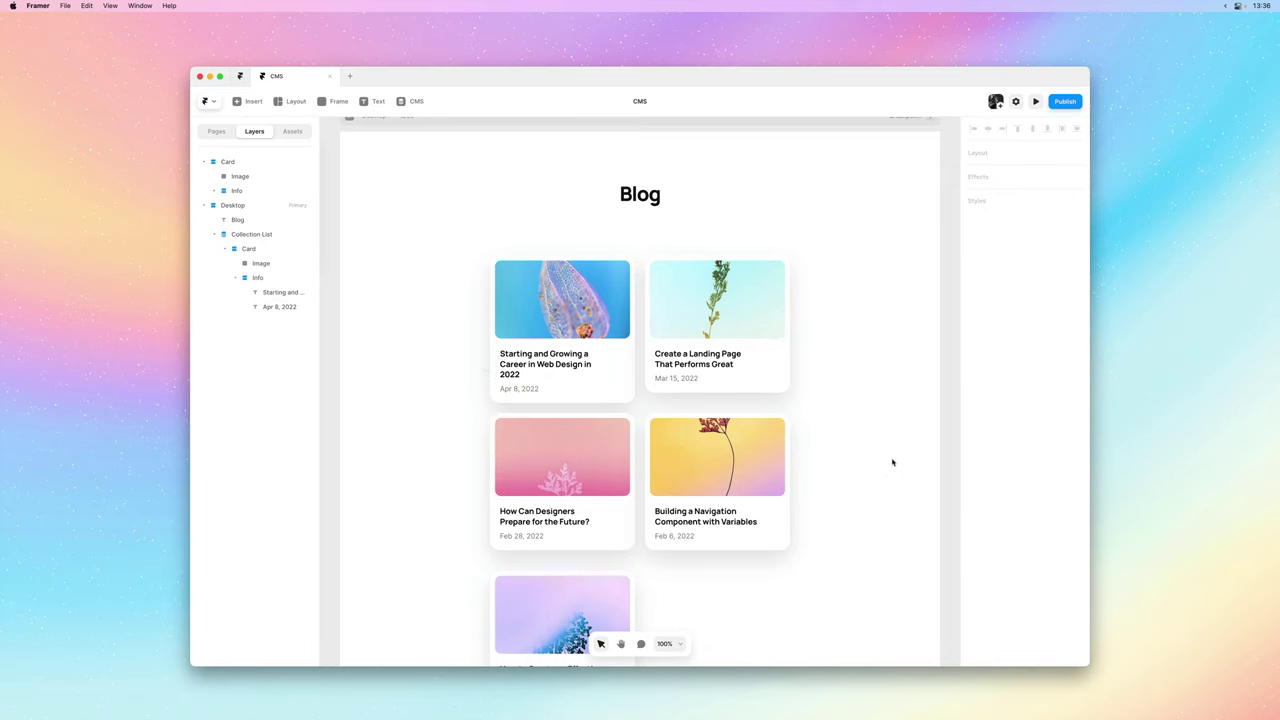
click(580, 371)
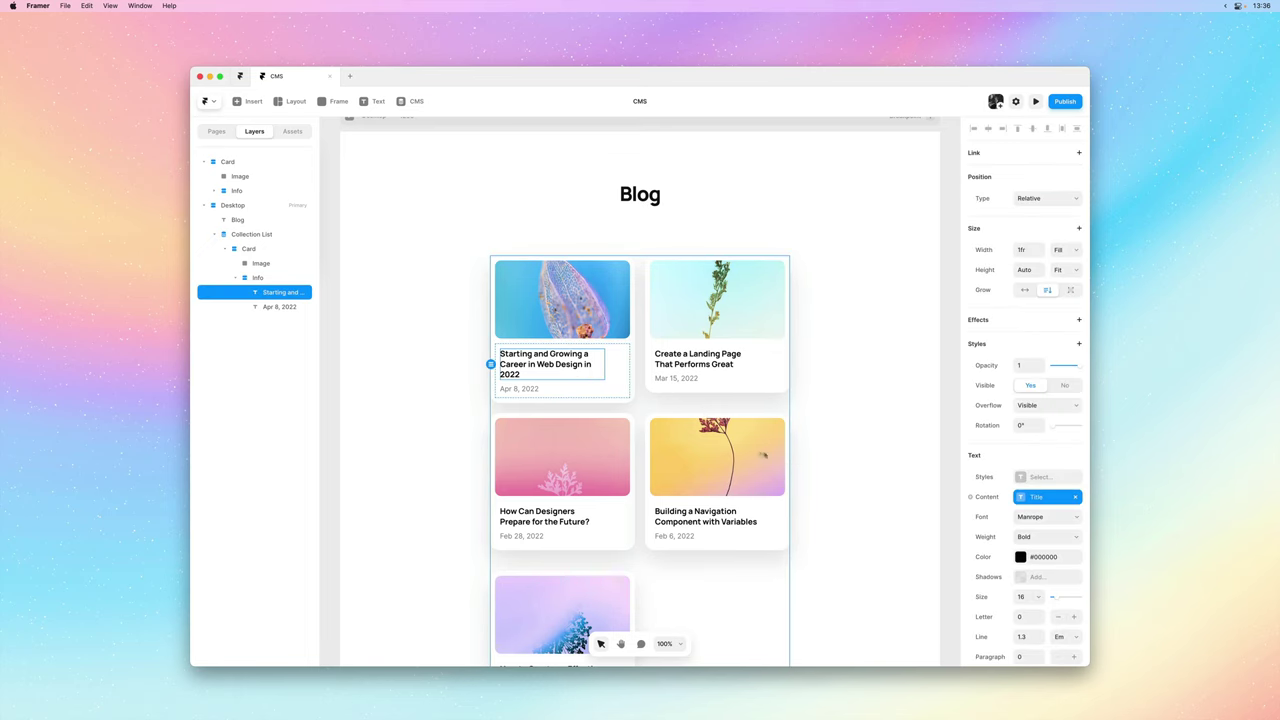
Shorten the first post's CMS title to 'Starting and Growing a Career in Web Design'.
click(1041, 497)
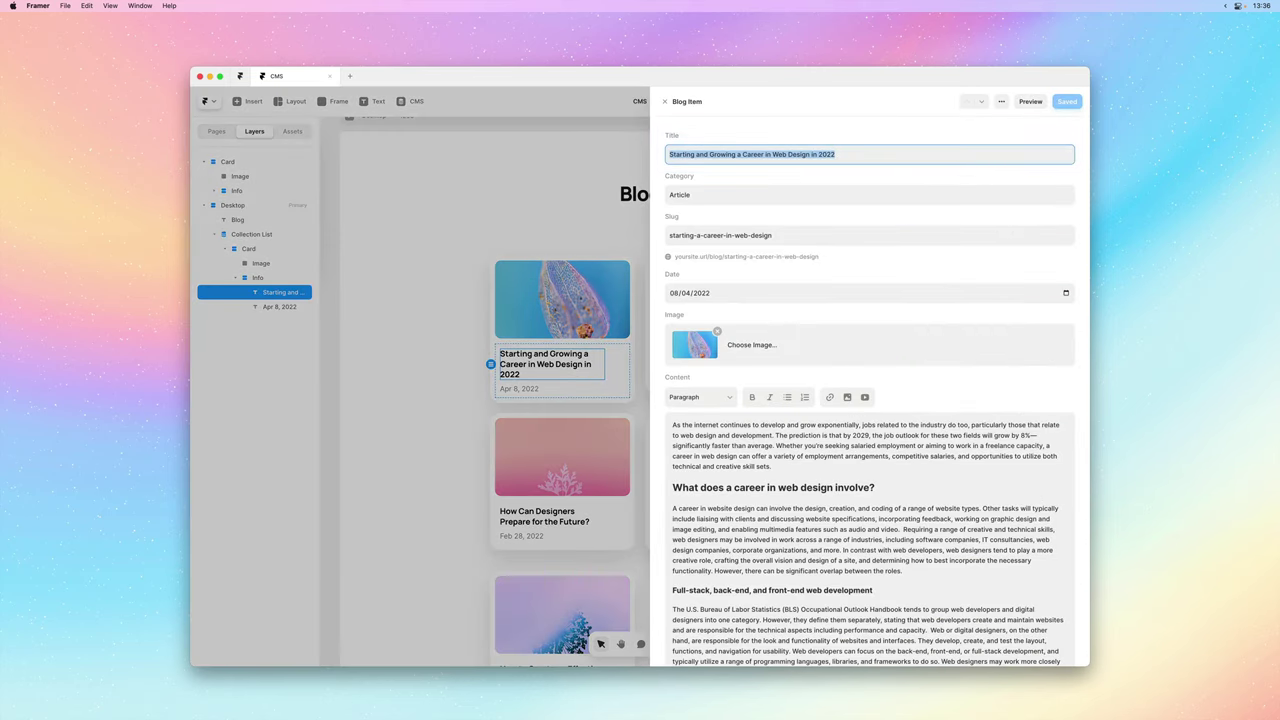
key(Right)
key(BackSpace)
key(BackSpace)
key(BackSpace)
key(BackSpace)
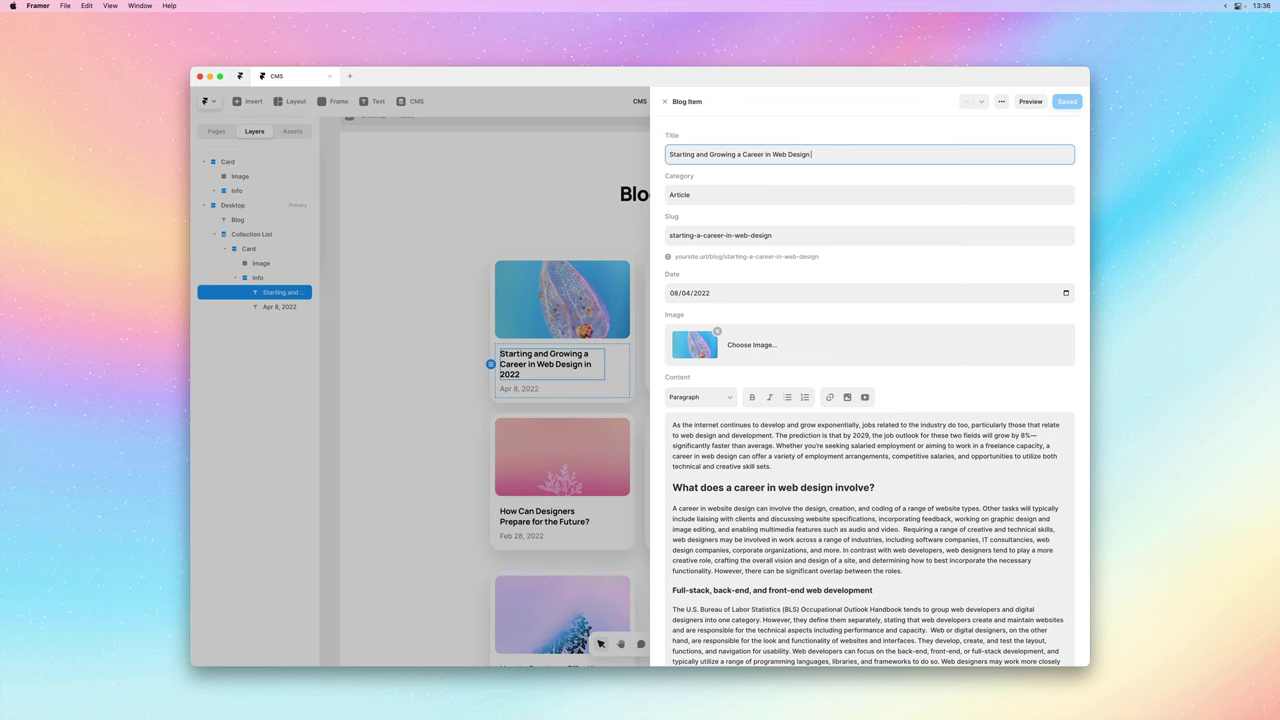
click(575, 202)
key(Escape)
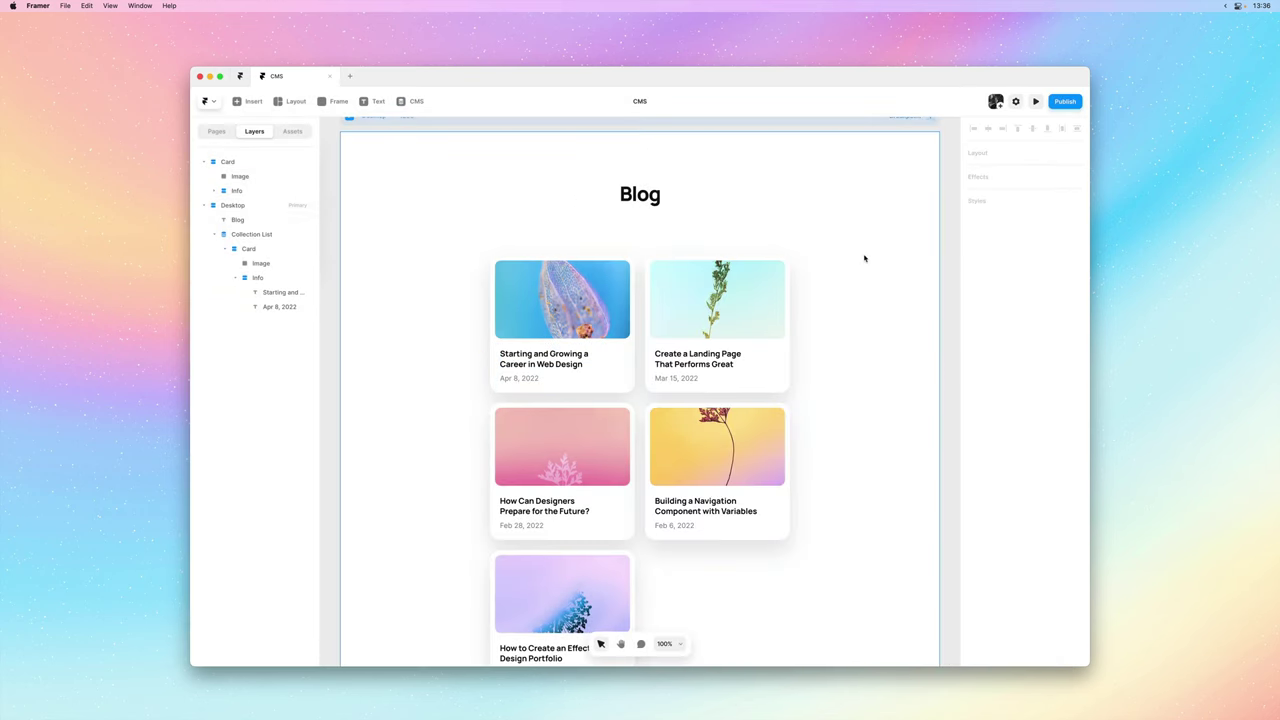
key(super+minus)
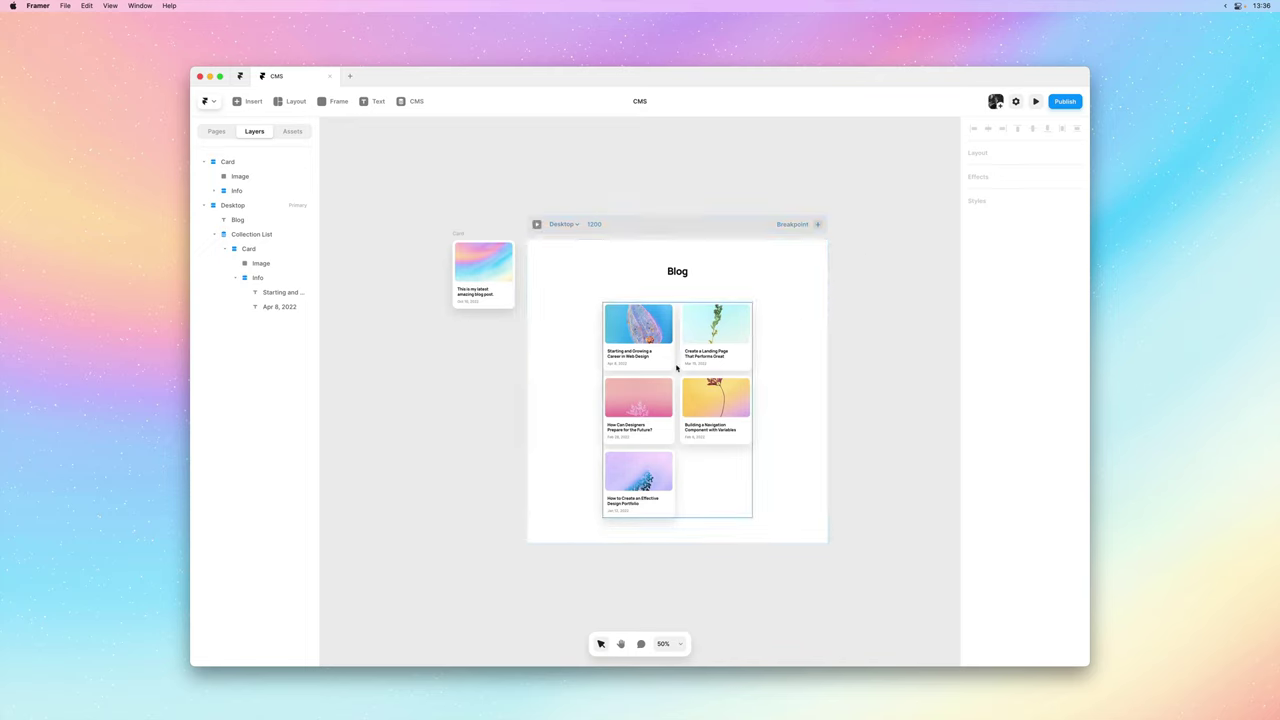
Add a link on the blog card pointing to the current item's /blog/:slug page.
click(672, 369)
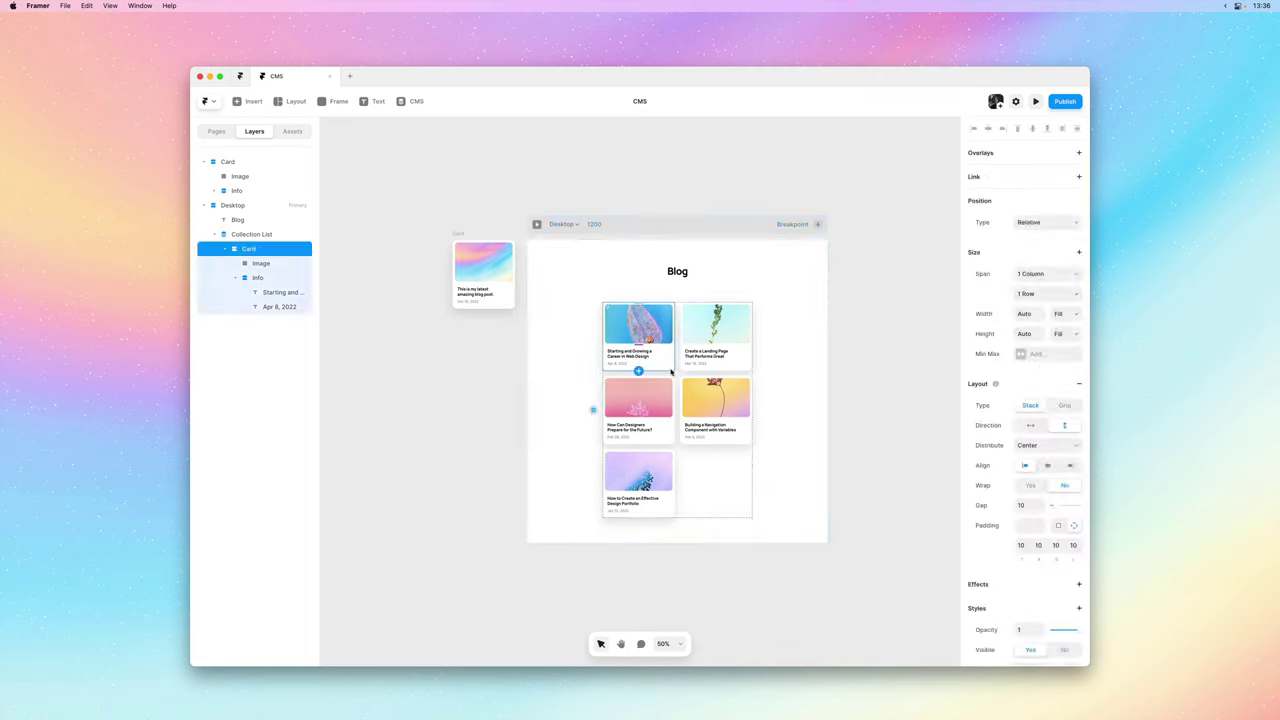
click(991, 180)
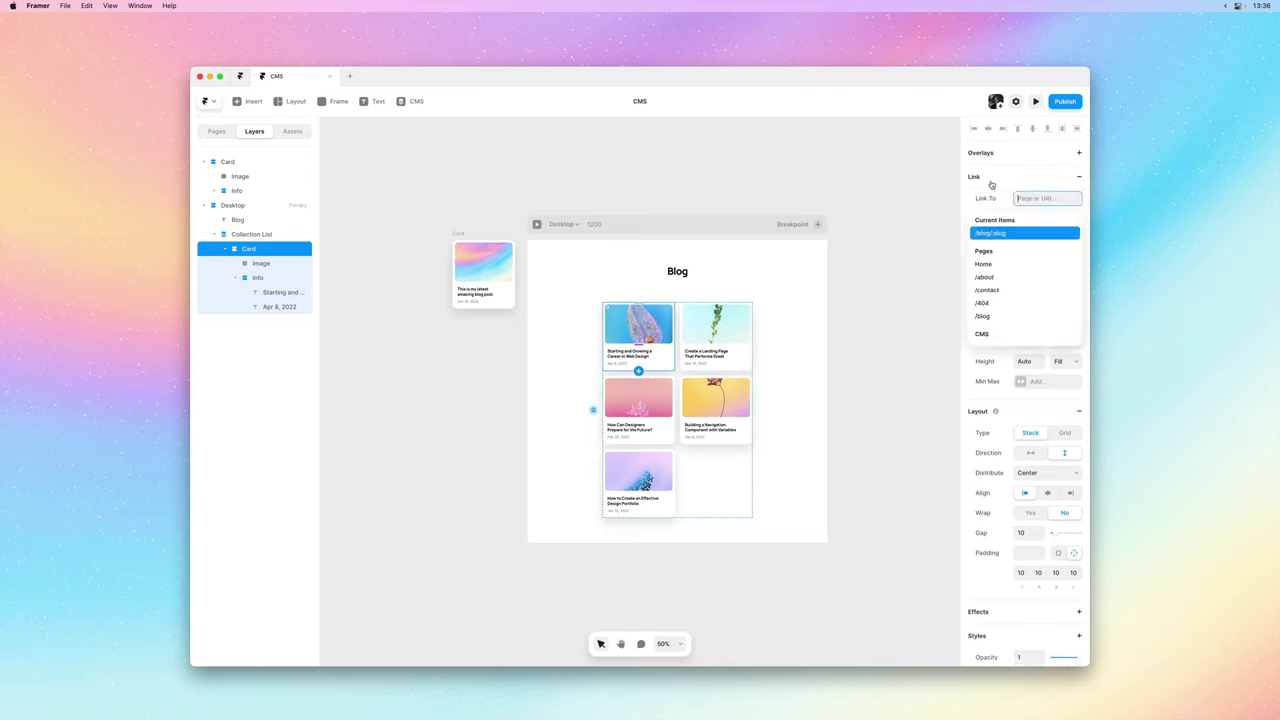
click(1007, 234)
click(910, 253)
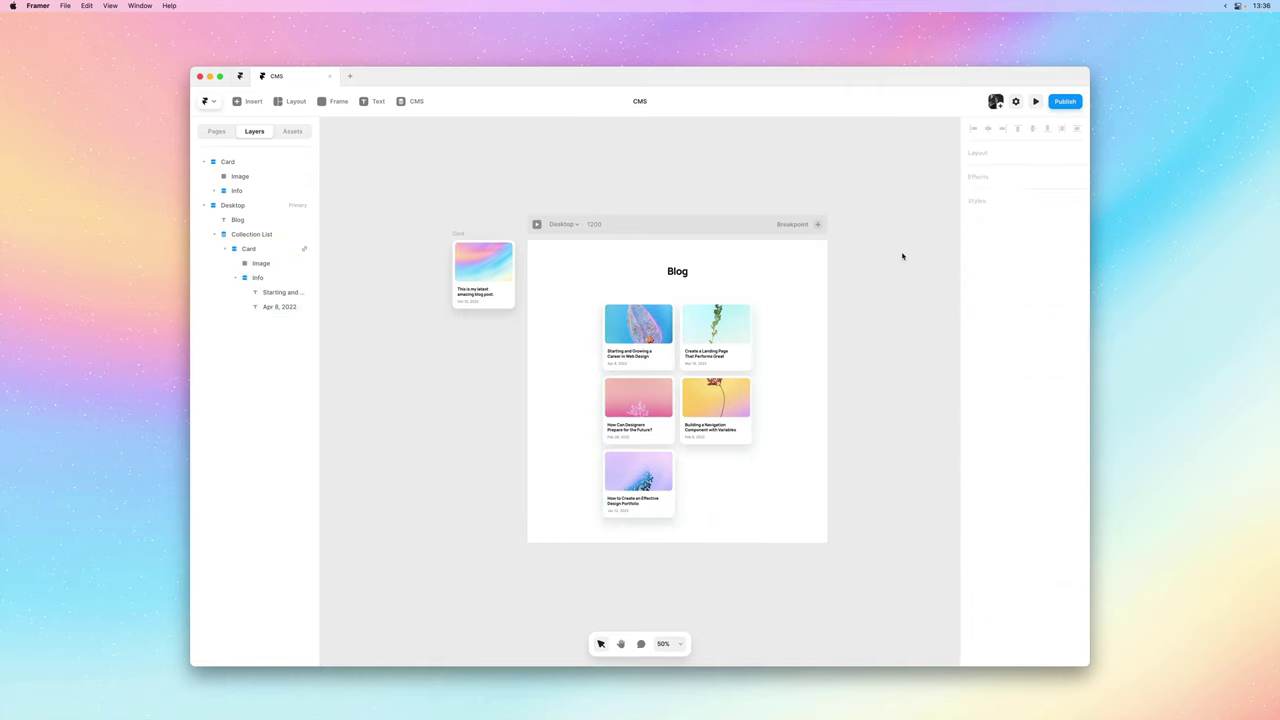
click(537, 225)
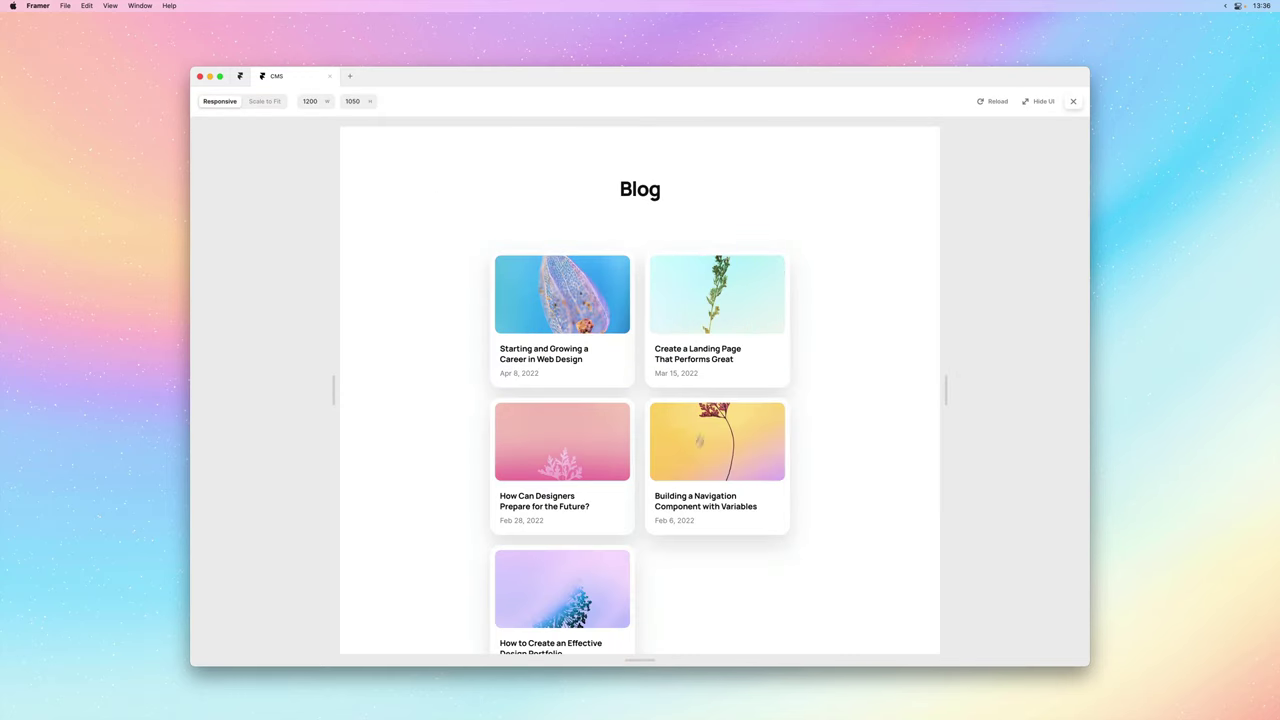
click(605, 535)
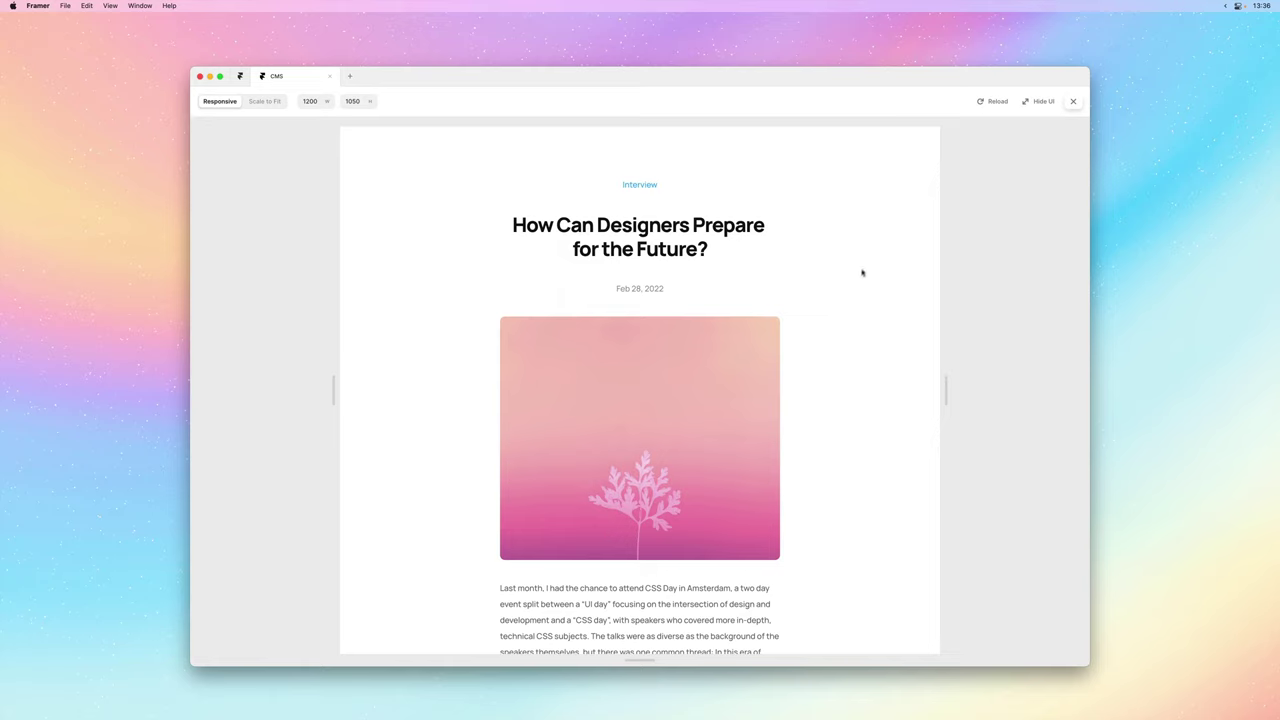
click(993, 104)
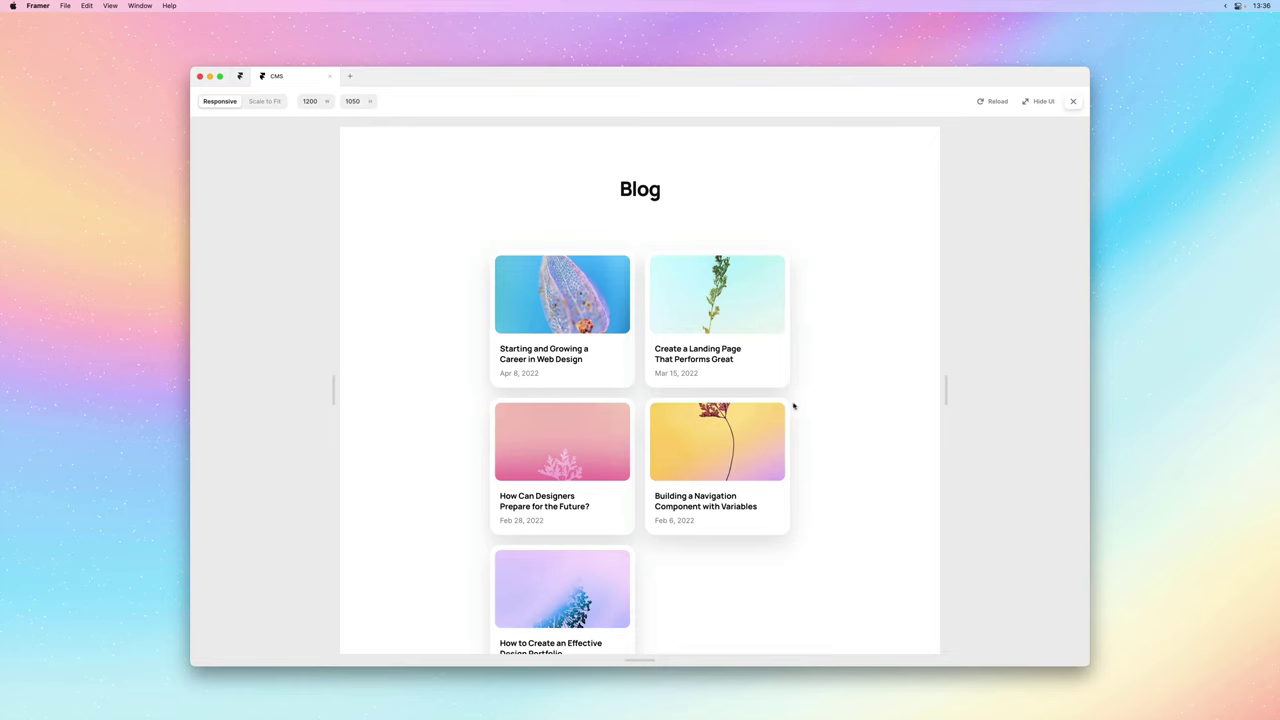
click(612, 344)
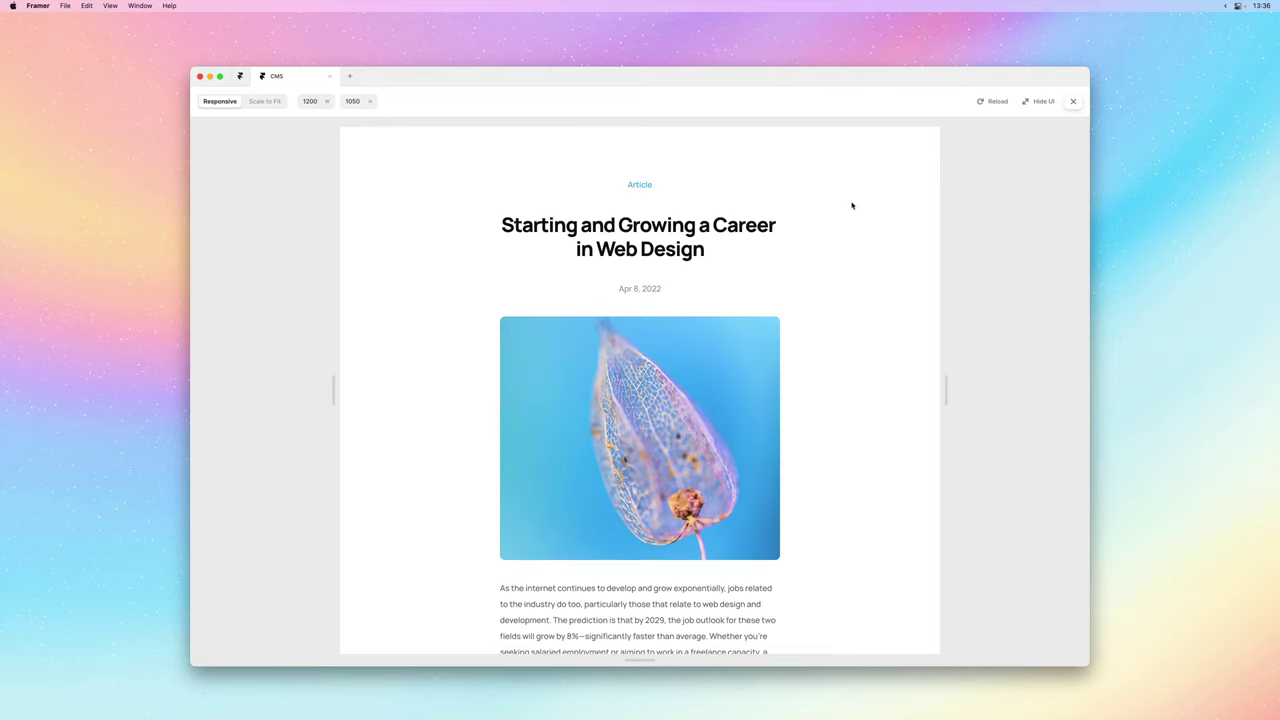
key(Escape)
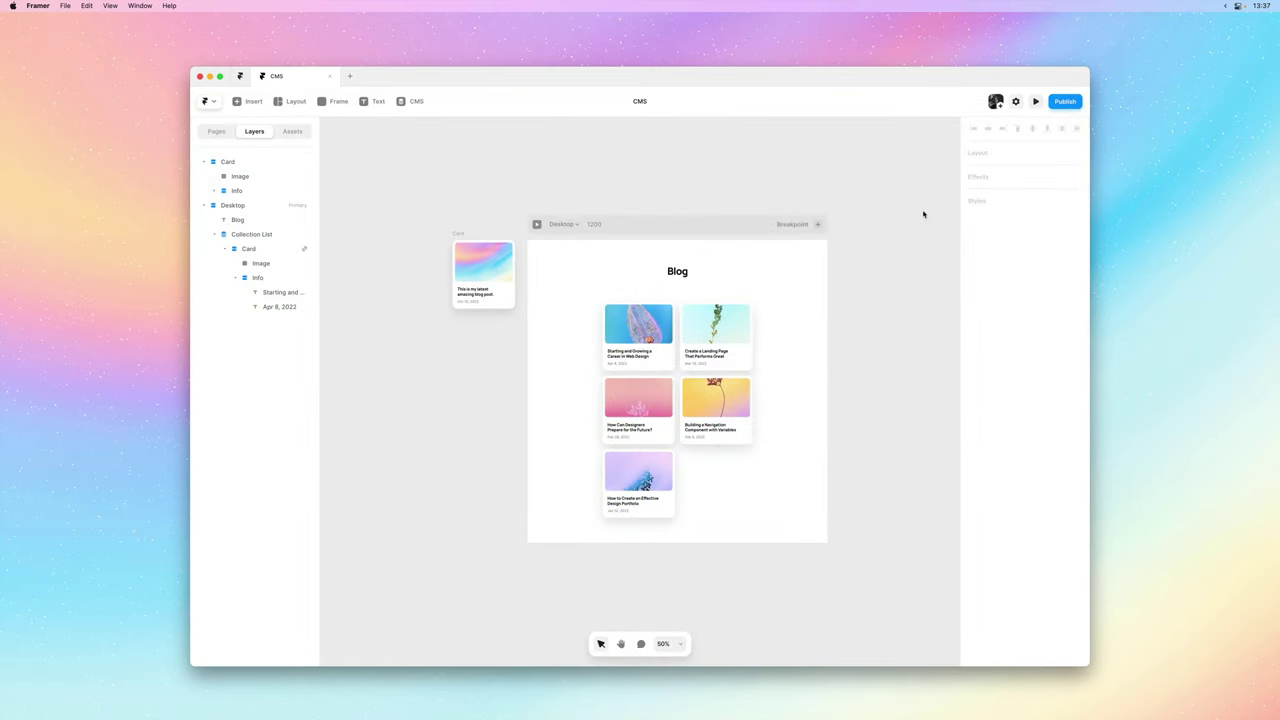
Set the Blog Pages title to 'Blog — {{Title}}' in Site Settings and save.
click(1015, 104)
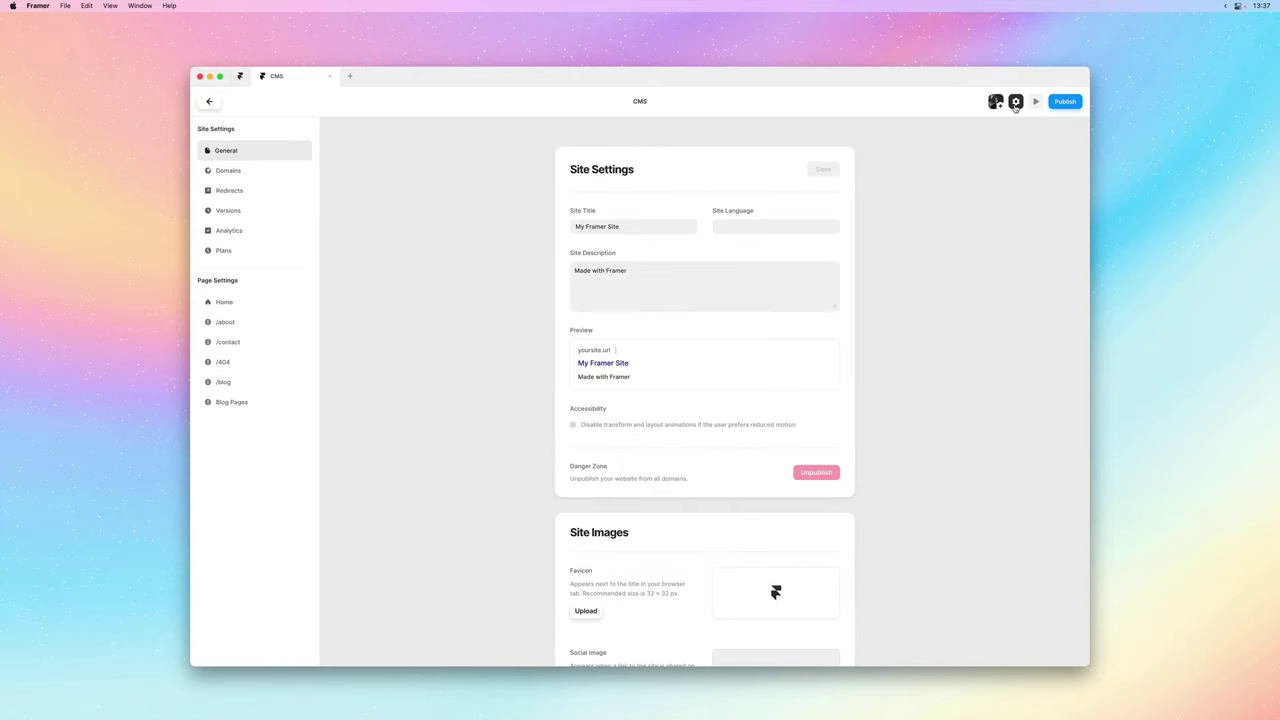
click(266, 404)
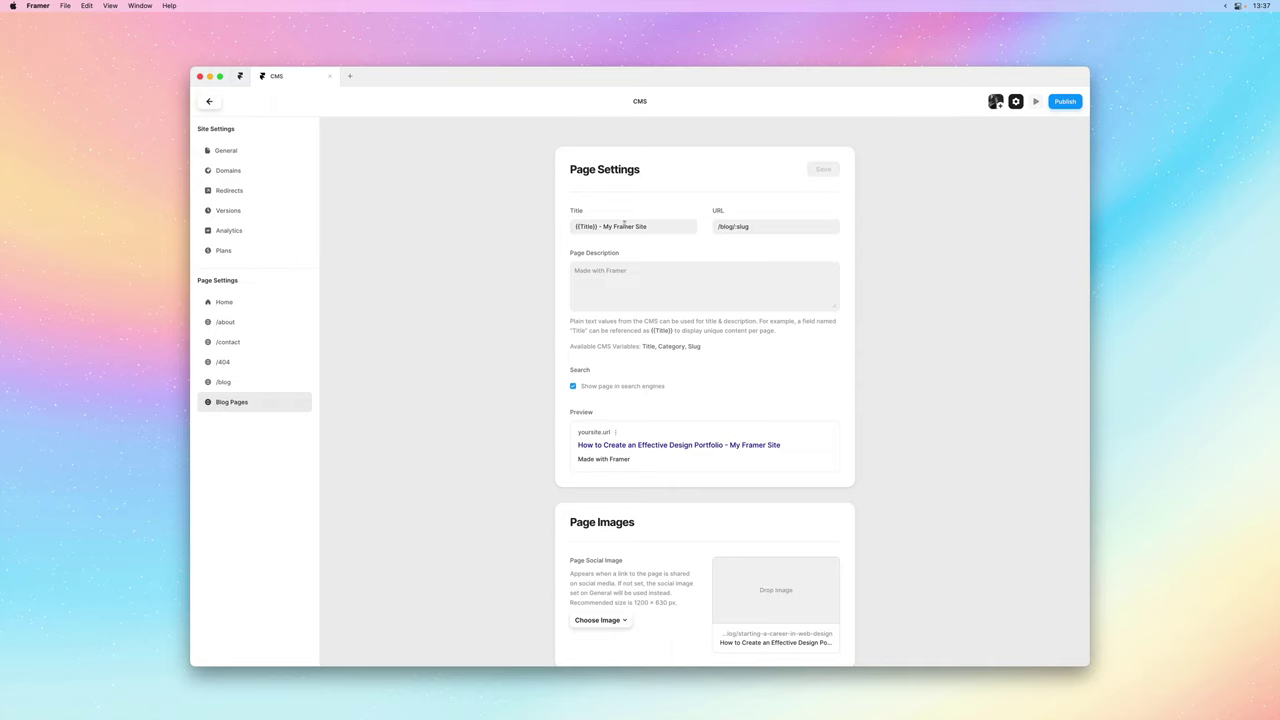
click(575, 226)
key(Left)
text(Blog —)
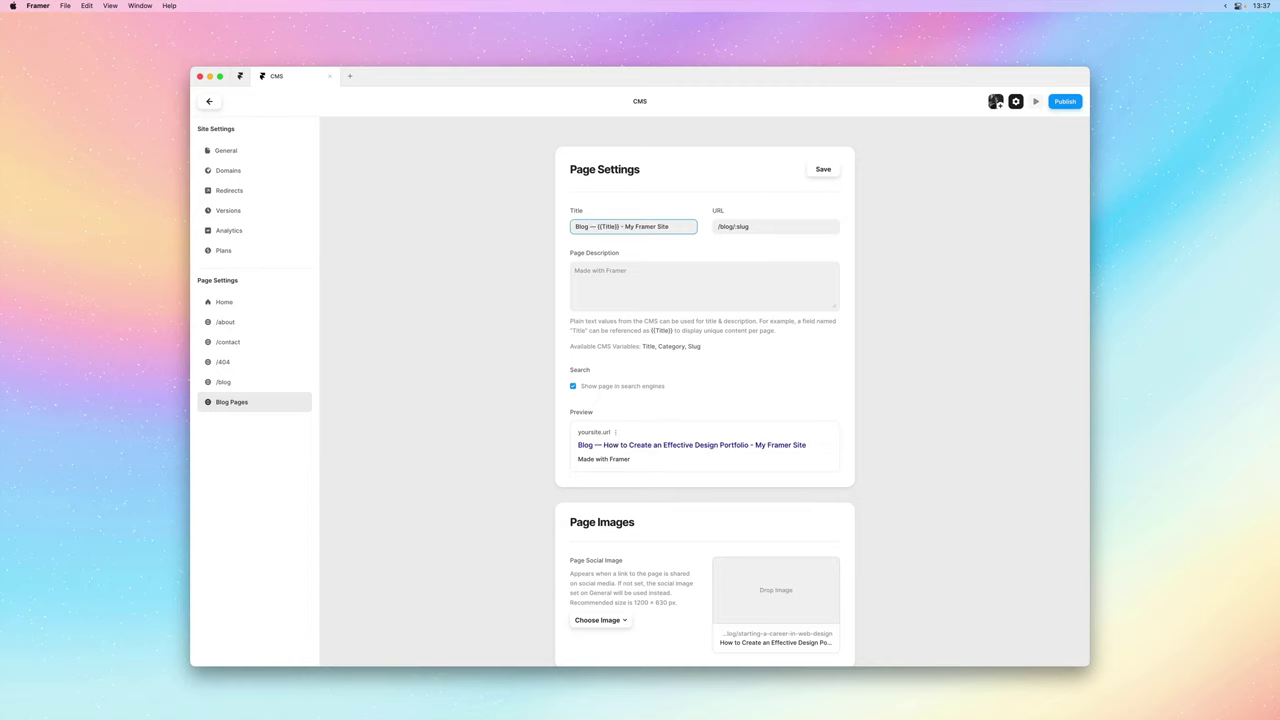
drag(620, 226, 668, 226)
key(BackSpace)
click(821, 171)
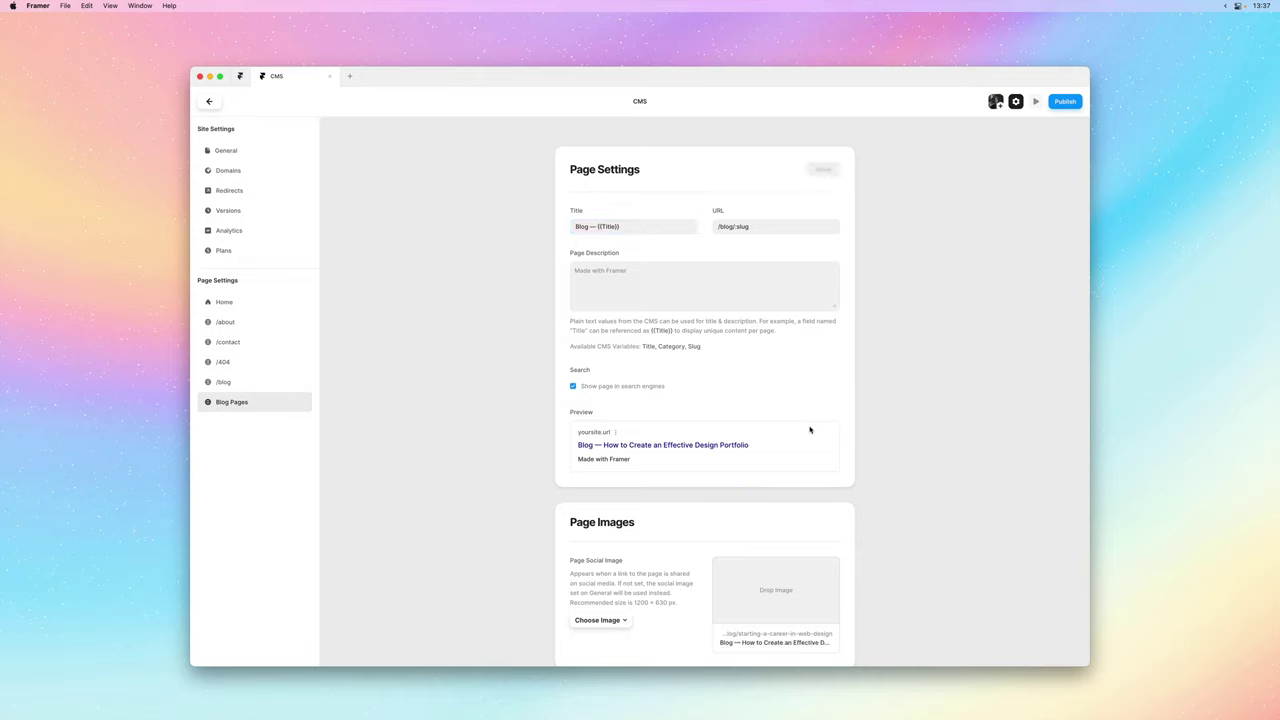
Use the CMS Image as the blog pages' social image and publish the site.
scroll(810, 430, down, 5)
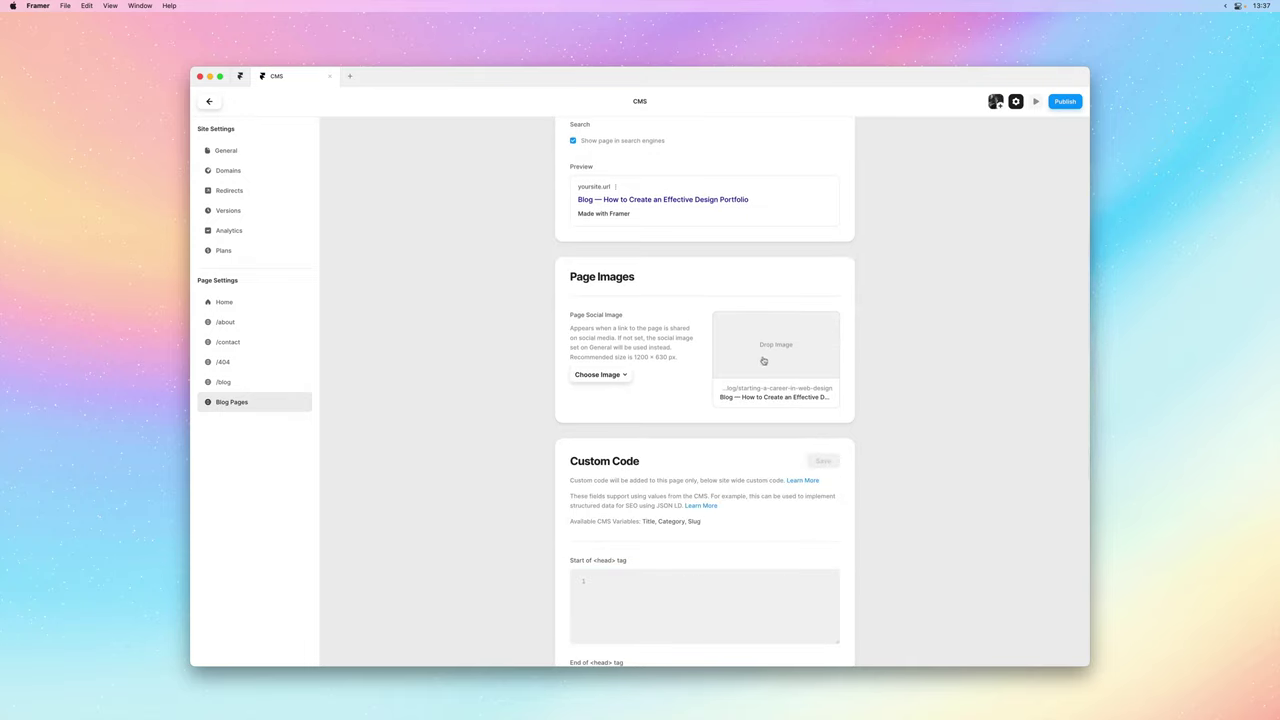
click(620, 379)
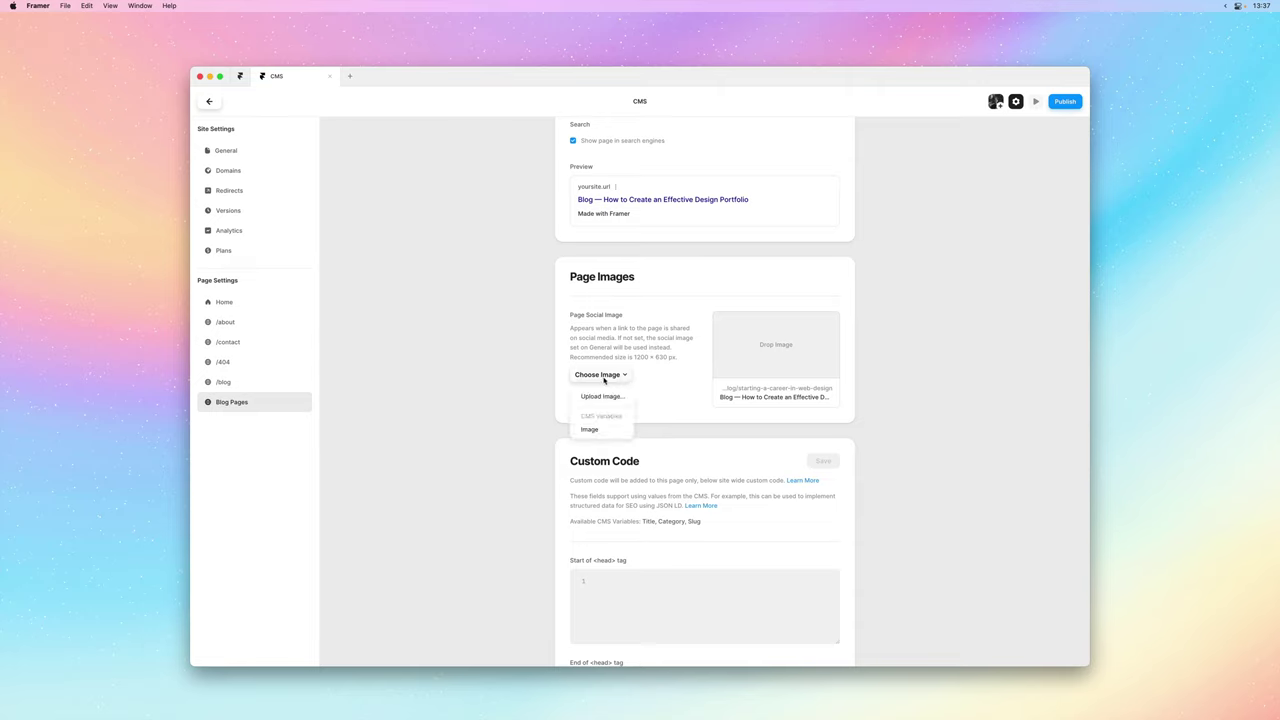
click(600, 429)
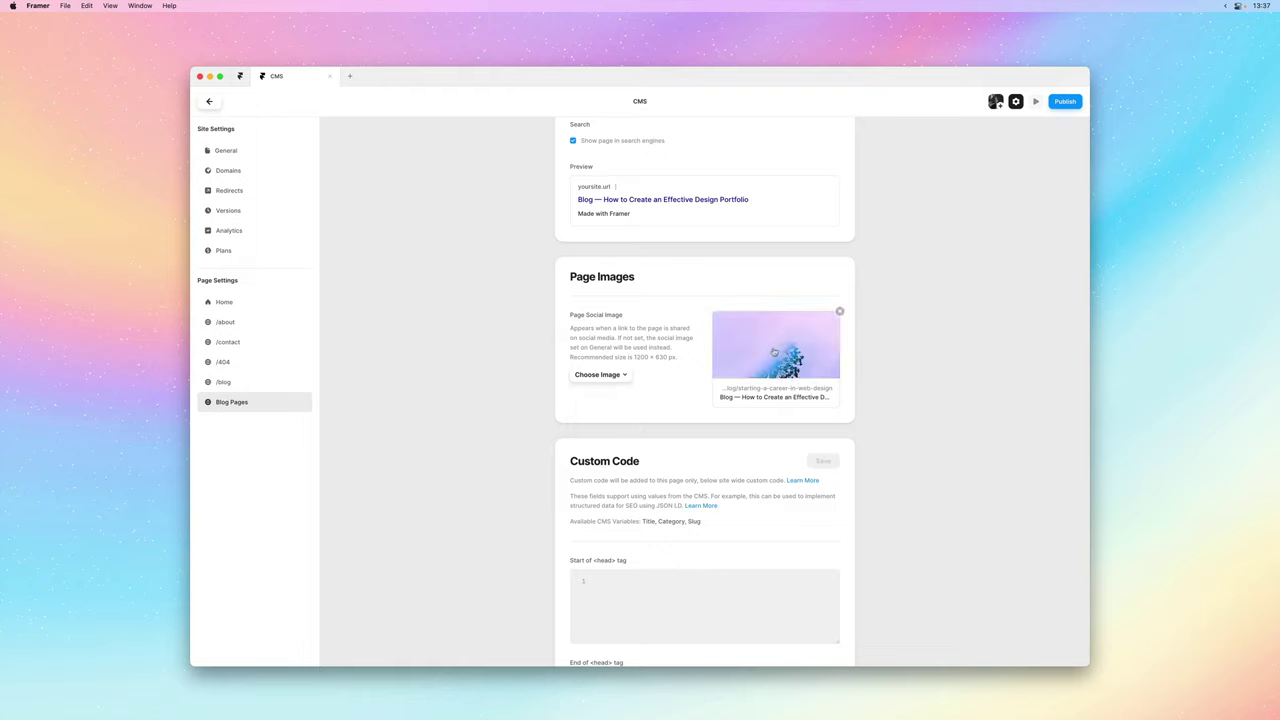
scroll(996, 197, up, 5)
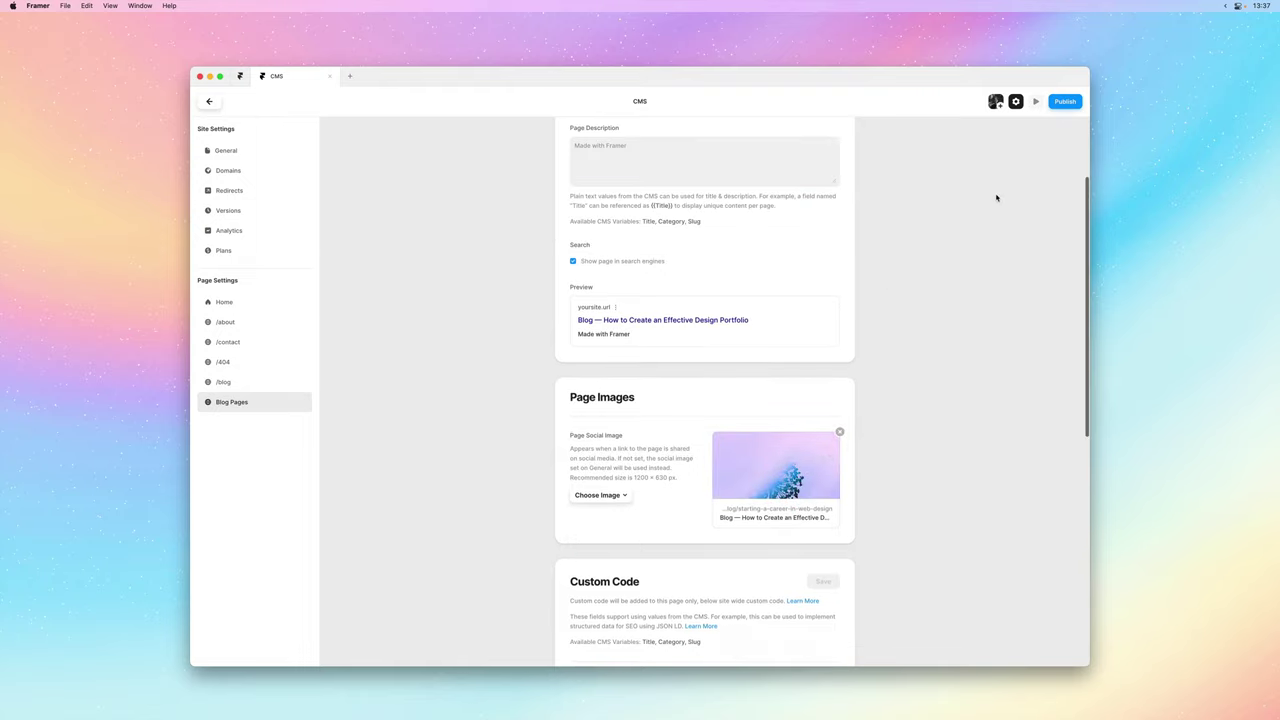
click(1066, 104)
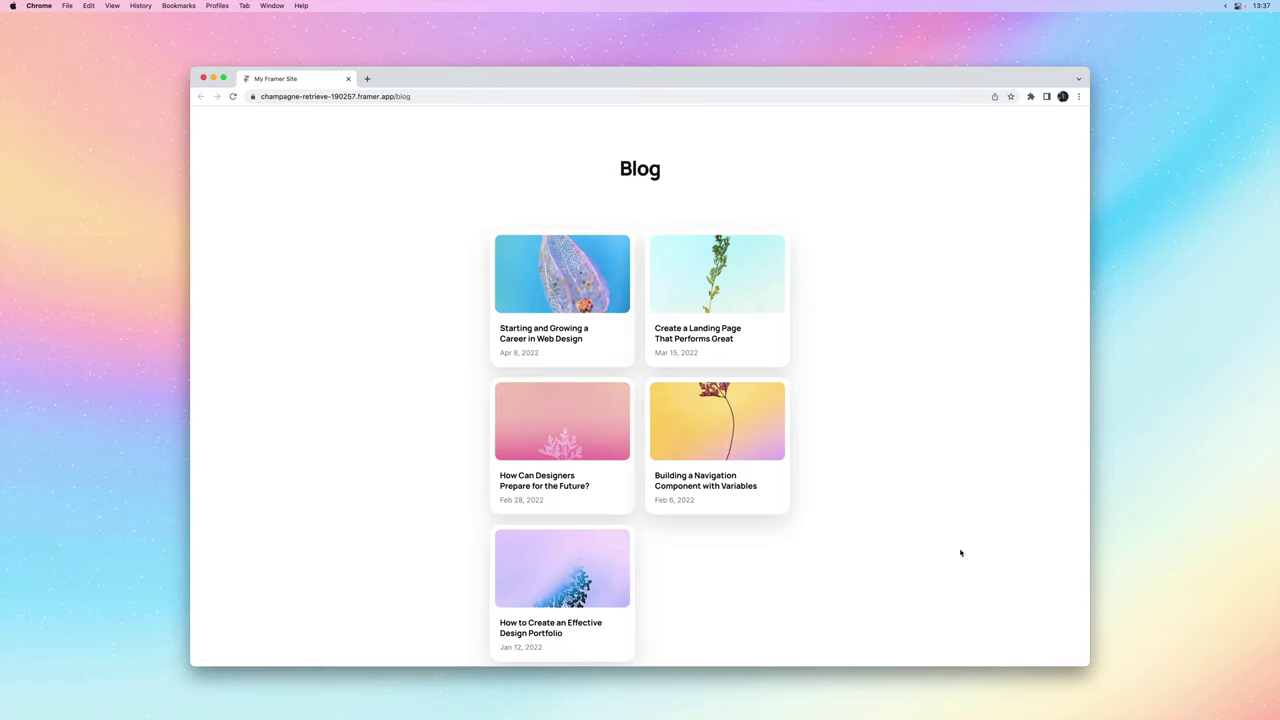
Open the live 'How to Create an Effective Design Portfolio' post from the published blog grid.
click(624, 568)
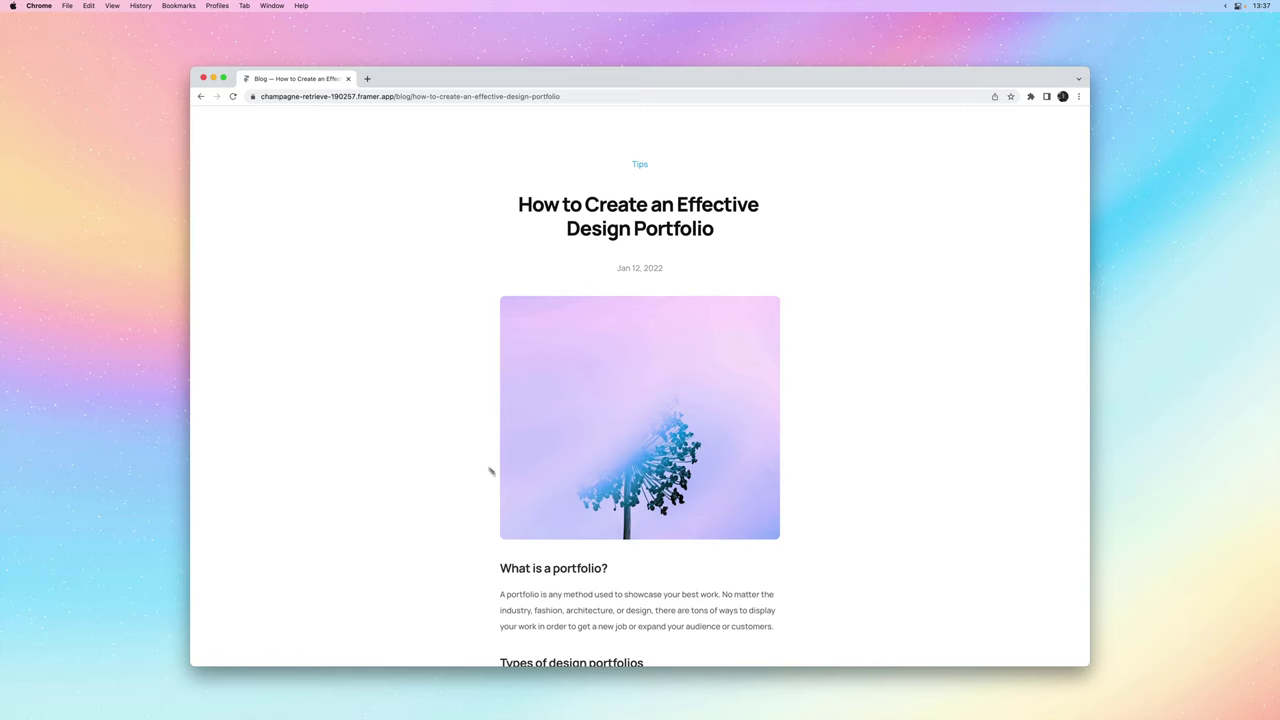